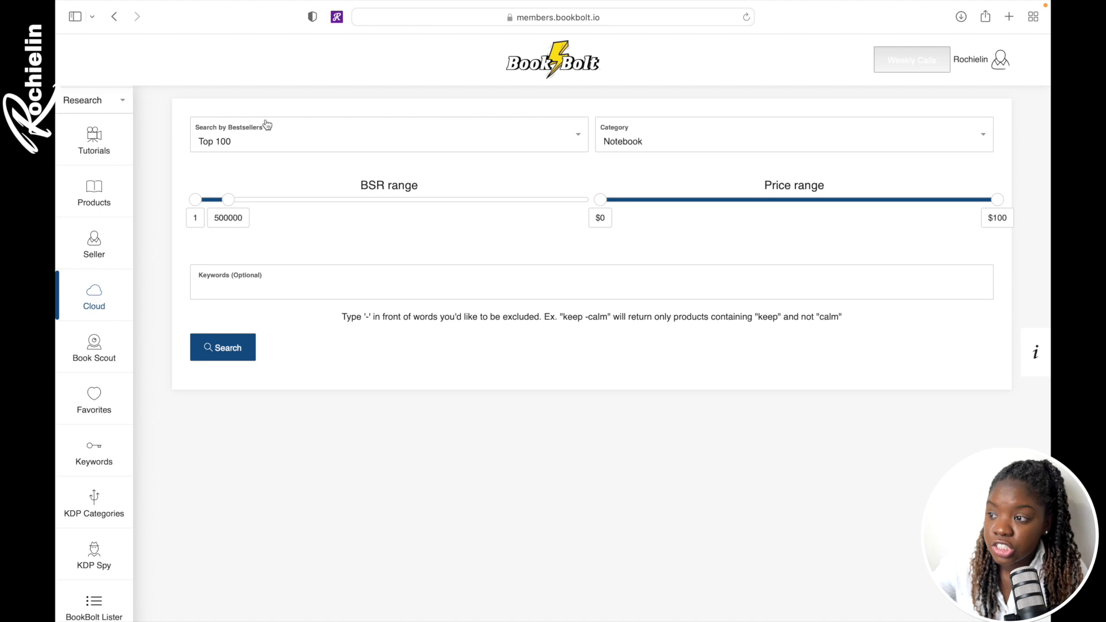
Search the Top 100 bestsellers in the Journal category for the keyword "gratitude"
{"action": "left_click", "coordinate": [263, 142]}
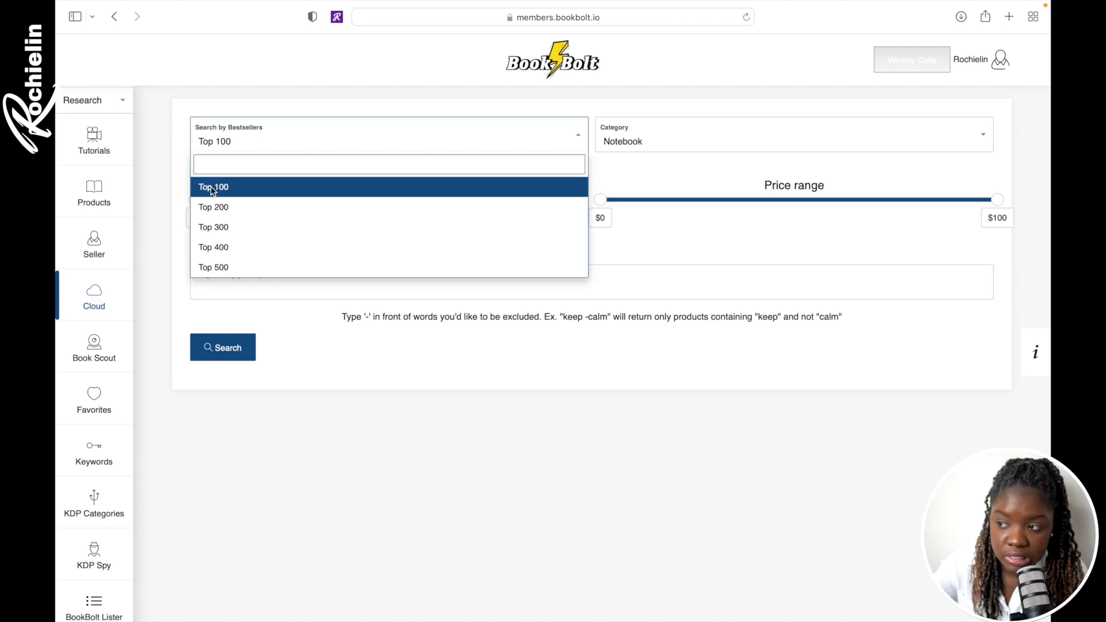
{"action": "left_click", "coordinate": [622, 144]}
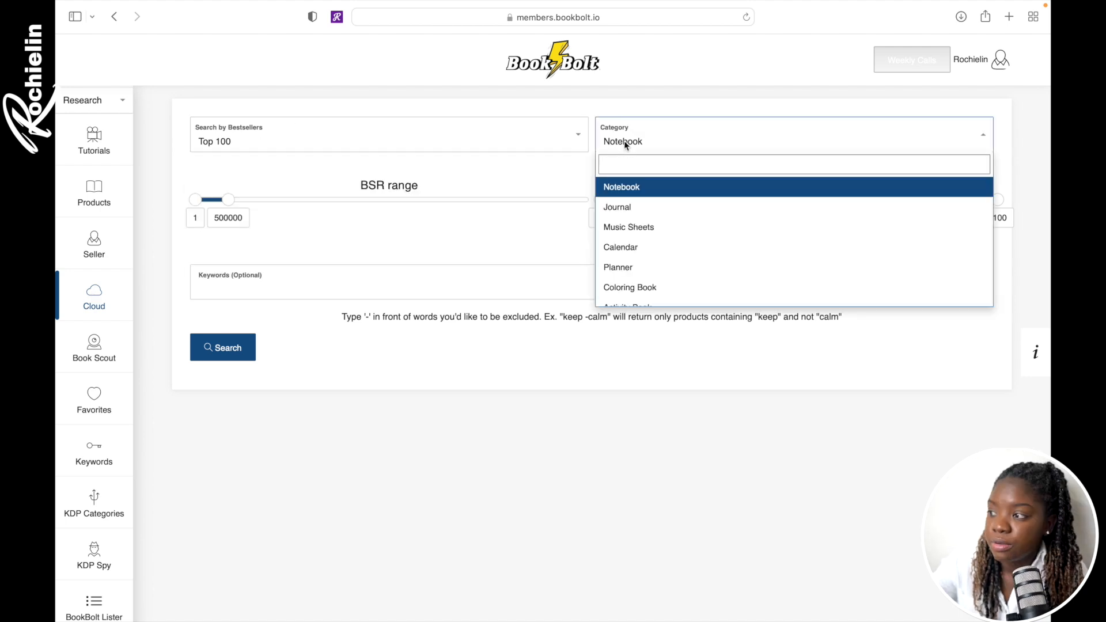
{"action": "left_click", "coordinate": [617, 206]}
{"action": "left_click", "coordinate": [254, 286]}
{"action": "type", "text": "gra"}
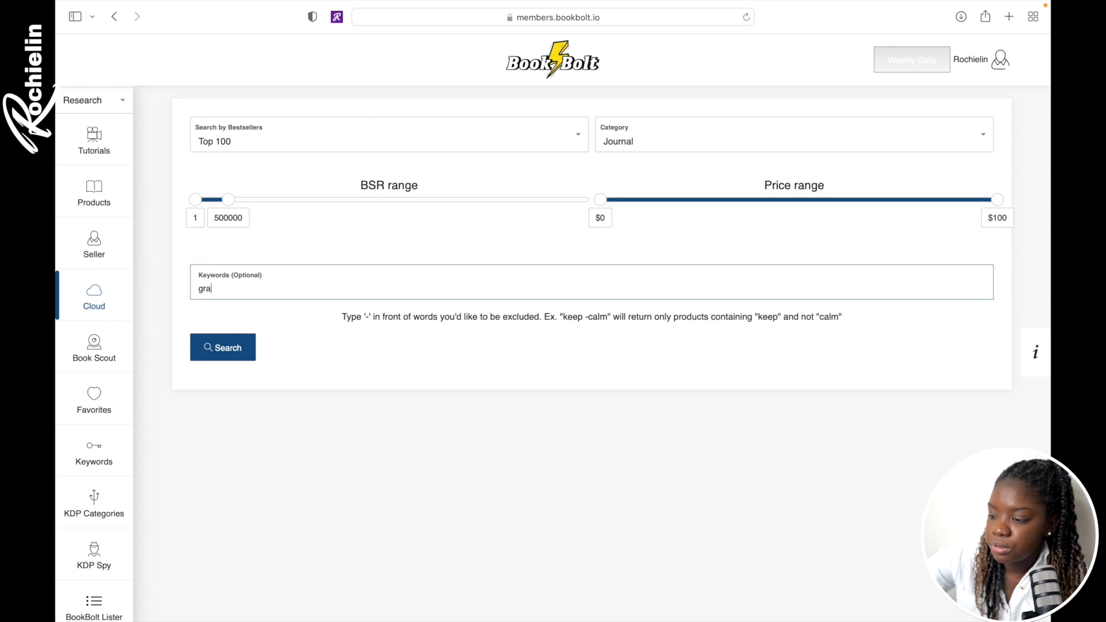
{"action": "type", "text": "titude"}
{"action": "left_click", "coordinate": [227, 347]}
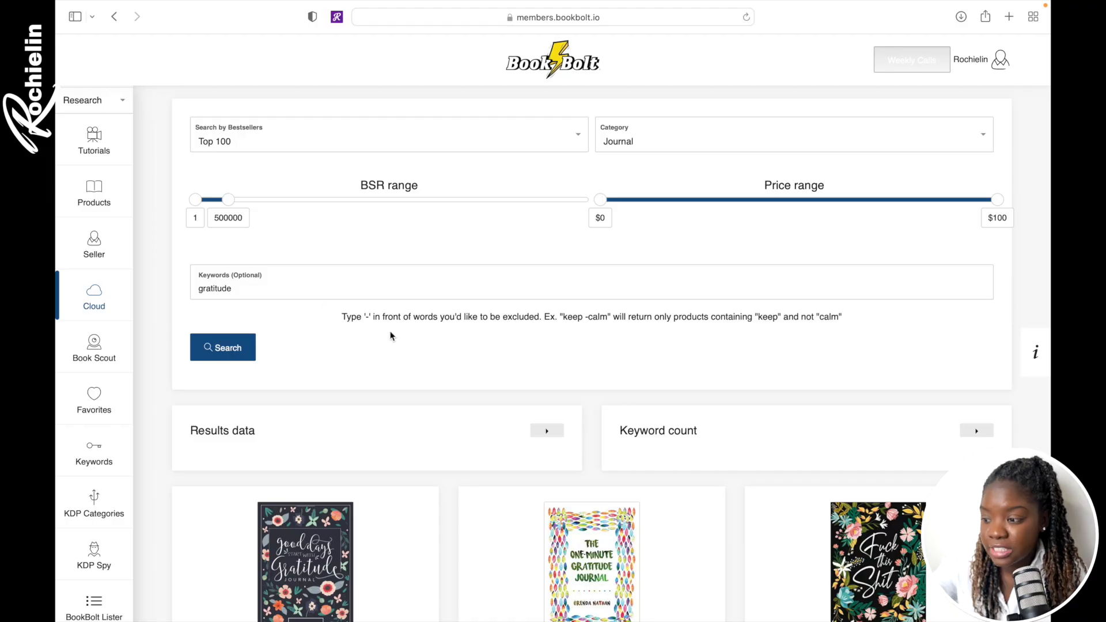
Examine the publication date, price and estimated monthly sales of the first result, Good Days Start With Gratitude
{"action": "scroll", "coordinate": [365, 359], "scroll_direction": "down", "scroll_amount": 5}
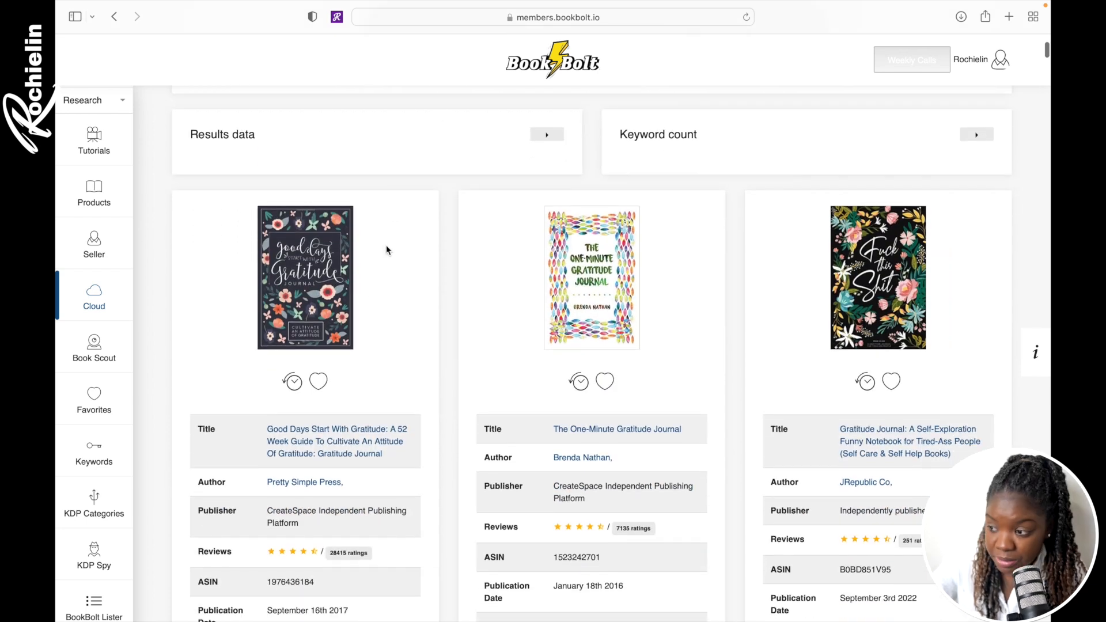
{"action": "scroll", "coordinate": [383, 253], "scroll_direction": "down", "scroll_amount": 2}
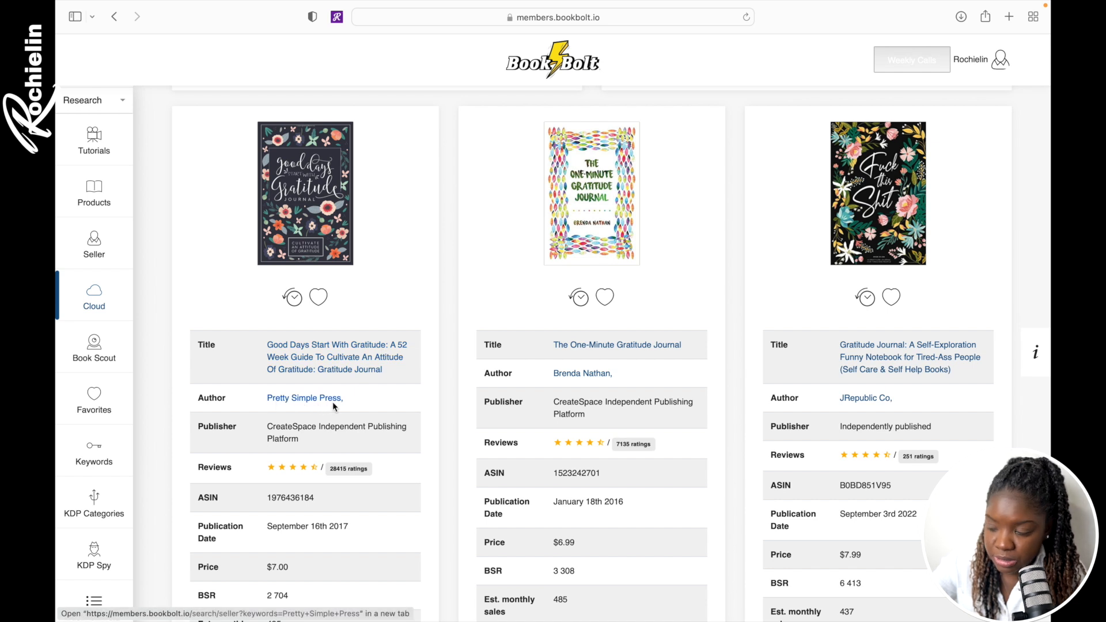
{"action": "scroll", "coordinate": [333, 406], "scroll_direction": "down", "scroll_amount": 3}
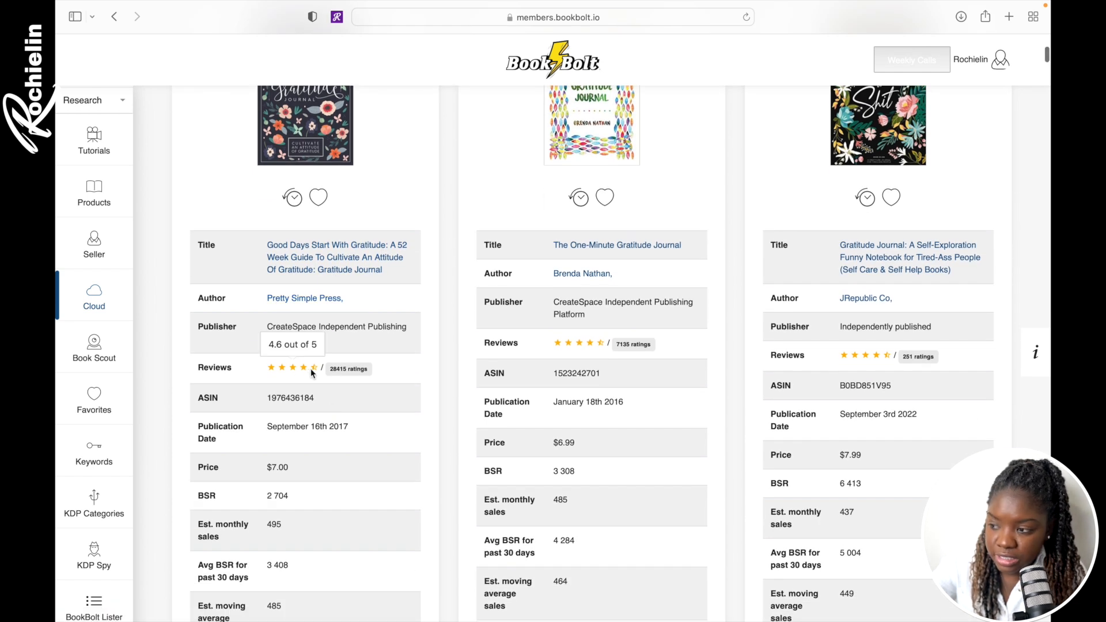
{"action": "scroll", "coordinate": [312, 373], "scroll_direction": "down", "scroll_amount": 3}
{"action": "left_click_drag", "start_coordinate": [268, 314], "coordinate": [358, 314]}
{"action": "left_click", "coordinate": [266, 356]}
{"action": "left_click_drag", "start_coordinate": [266, 356], "coordinate": [297, 355]}
{"action": "left_click_drag", "start_coordinate": [265, 410], "coordinate": [303, 415]}
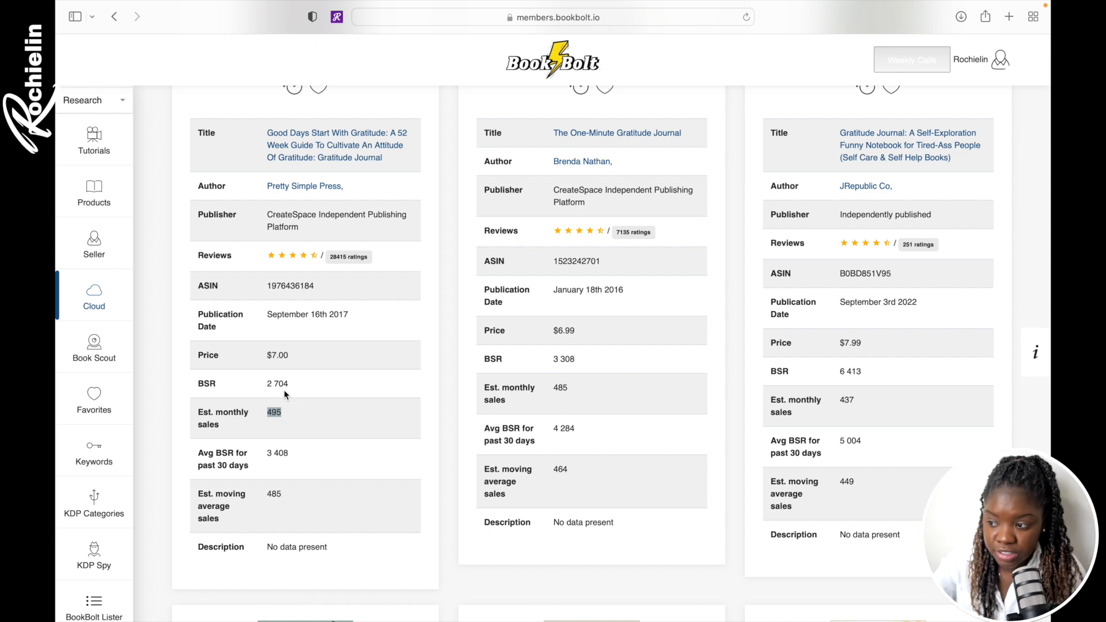
{"action": "left_click_drag", "start_coordinate": [267, 410], "coordinate": [294, 416]}
{"action": "left_click_drag", "start_coordinate": [294, 353], "coordinate": [254, 353]}
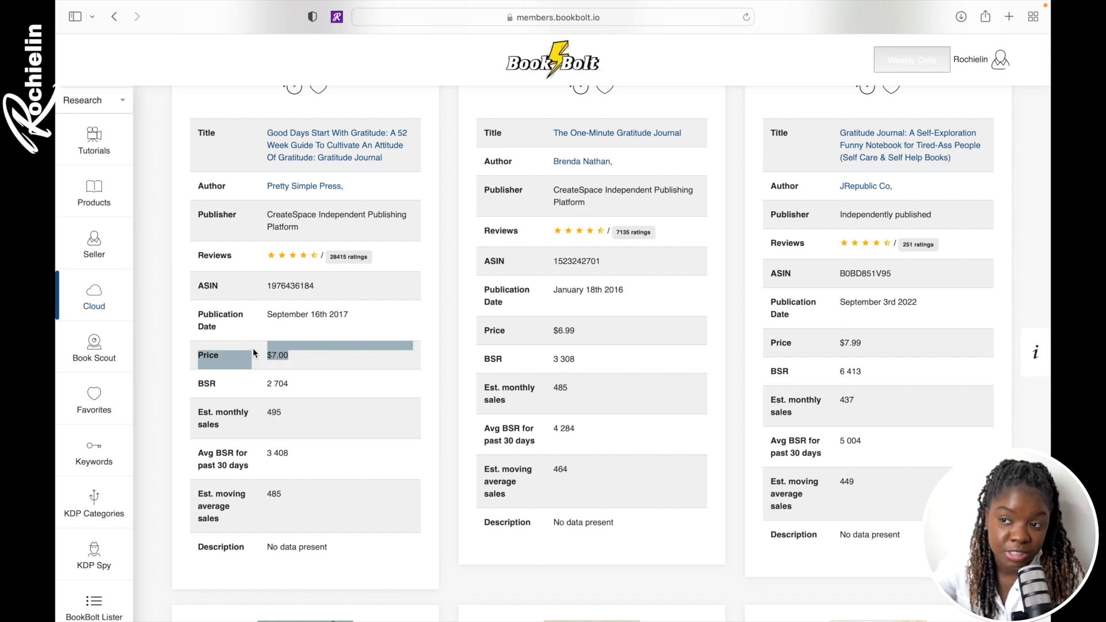
Compare the price and estimated monthly sales of the second and third gratitude journals in the first results row
{"action": "scroll", "coordinate": [584, 263], "scroll_direction": "up", "scroll_amount": 5}
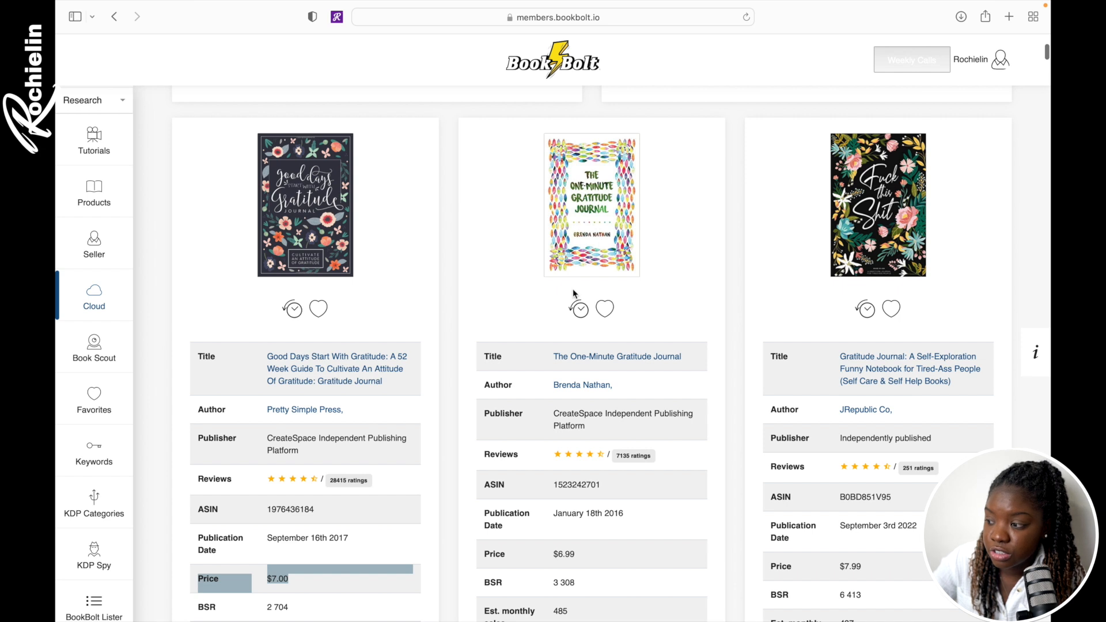
{"action": "scroll", "coordinate": [577, 297], "scroll_direction": "down", "scroll_amount": 3}
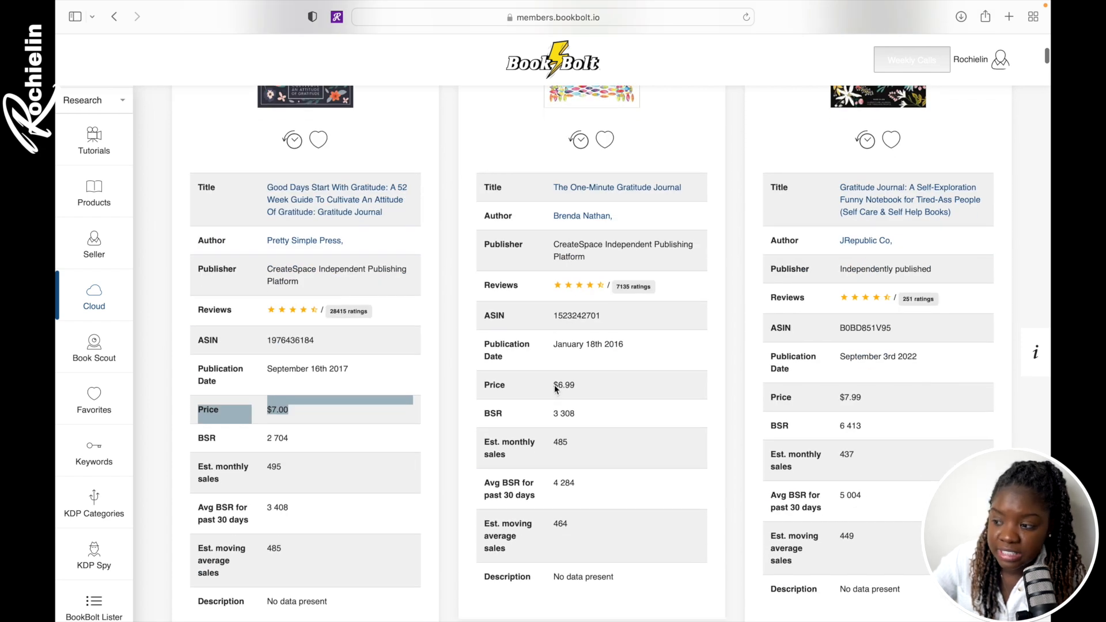
{"action": "left_click_drag", "start_coordinate": [555, 386], "coordinate": [586, 385]}
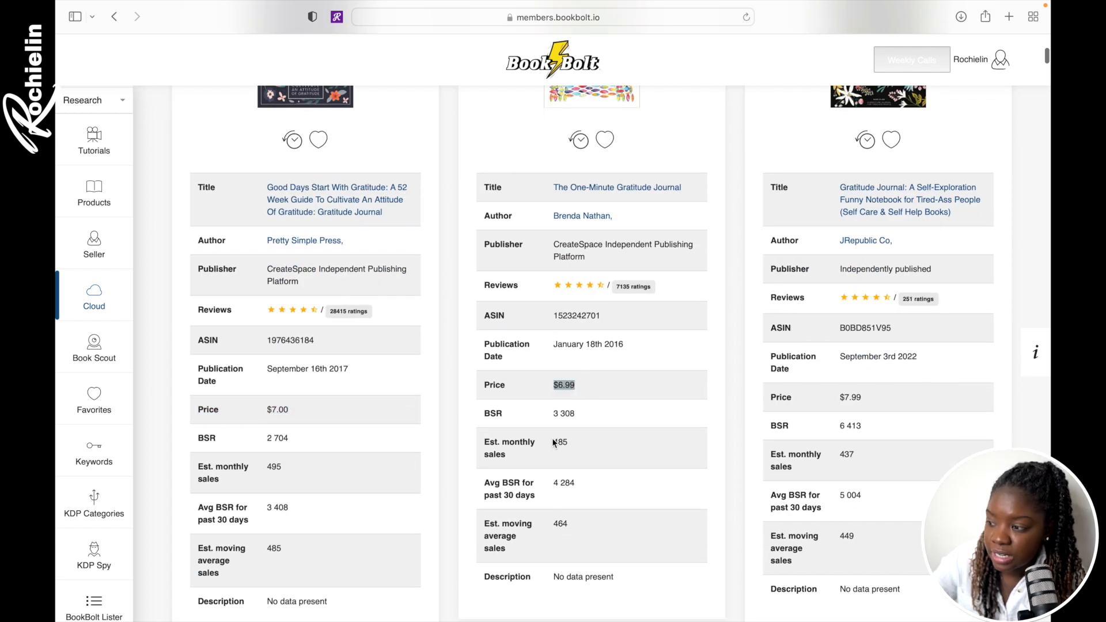
{"action": "left_click_drag", "start_coordinate": [552, 442], "coordinate": [574, 444]}
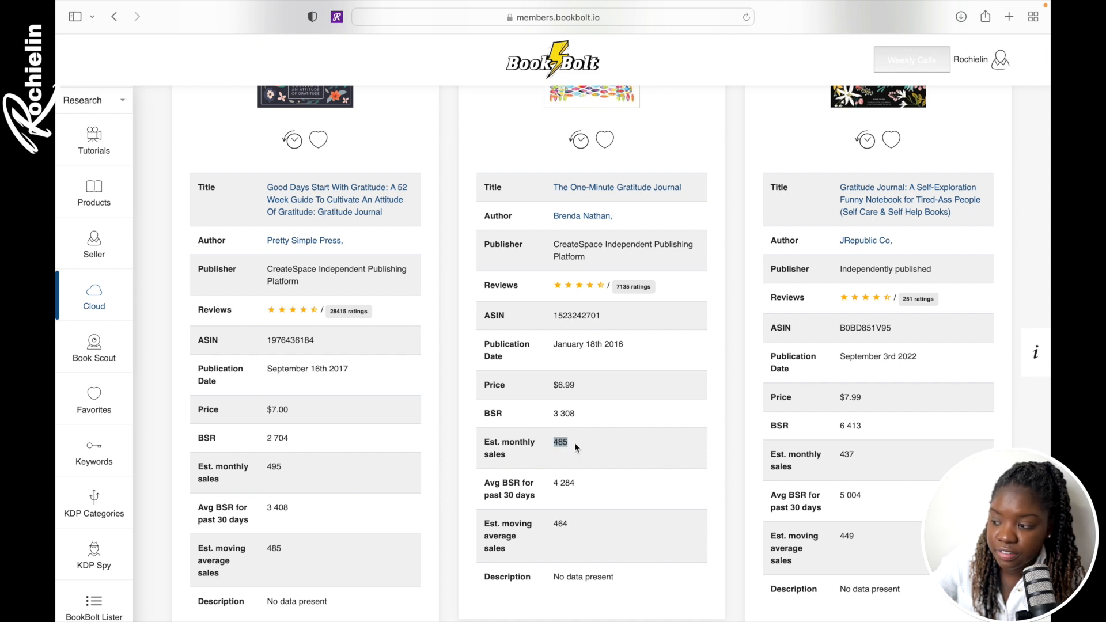
{"action": "scroll", "coordinate": [575, 443], "scroll_direction": "up", "scroll_amount": 3}
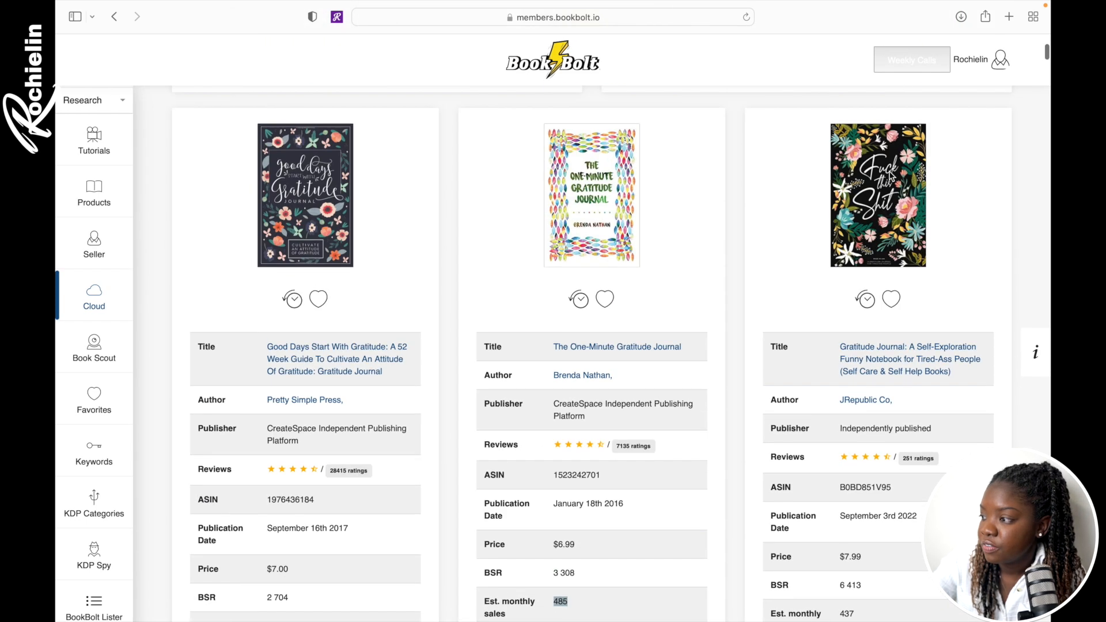
{"action": "scroll", "coordinate": [851, 298], "scroll_direction": "down", "scroll_amount": 3}
{"action": "left_click_drag", "start_coordinate": [839, 370], "coordinate": [869, 373]}
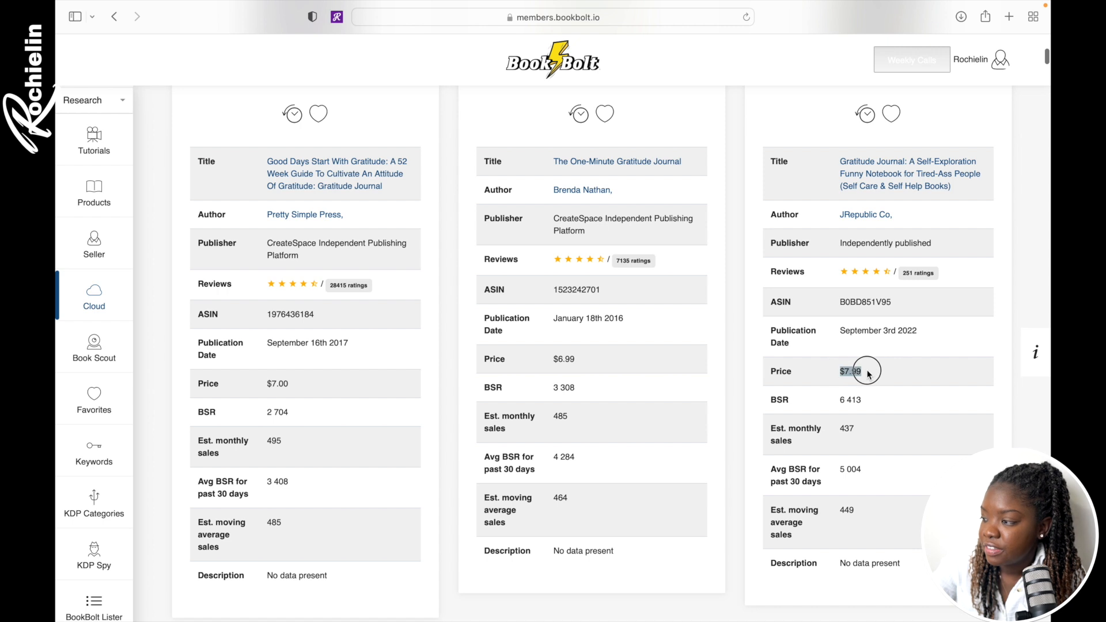
{"action": "left_click_drag", "start_coordinate": [839, 429], "coordinate": [859, 429]}
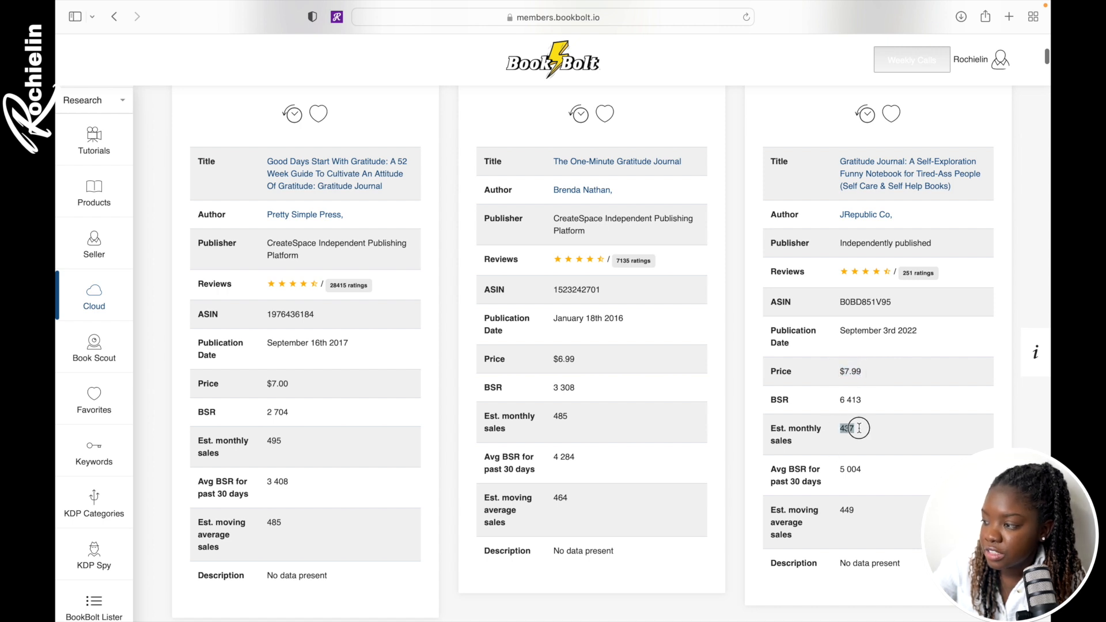
Browse the remaining gratitude journal results, checking prices and estimated monthly sales, including the journal with favorite Bible verses, and return to the search form
{"action": "scroll", "coordinate": [859, 428], "scroll_direction": "down", "scroll_amount": 2}
{"action": "scroll", "coordinate": [859, 428], "scroll_direction": "down", "scroll_amount": 10}
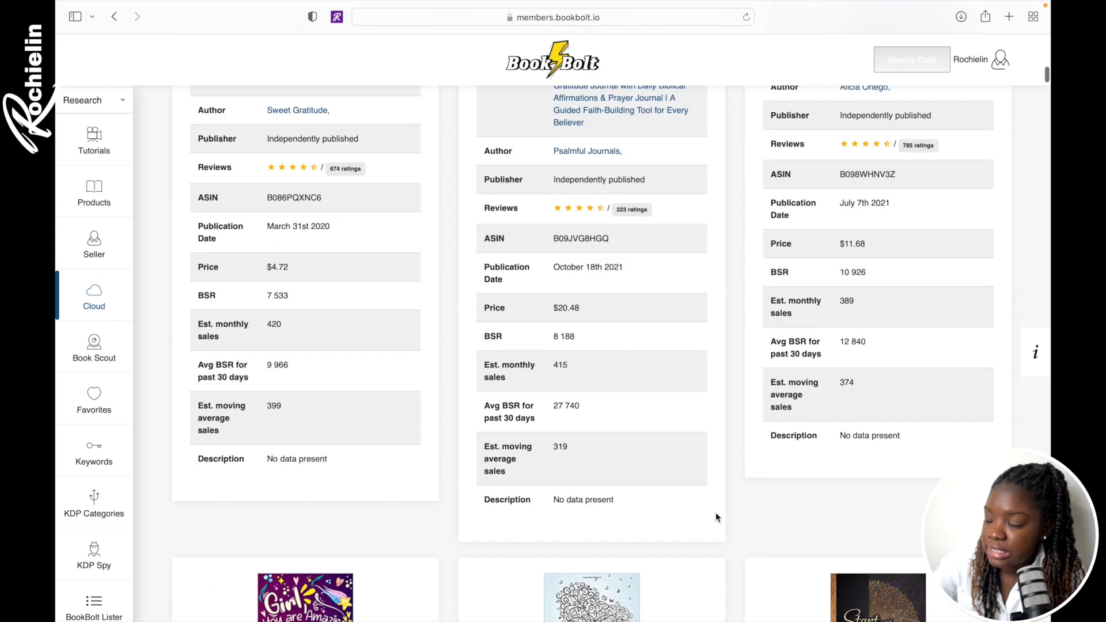
{"action": "scroll", "coordinate": [702, 290], "scroll_direction": "down", "scroll_amount": 10}
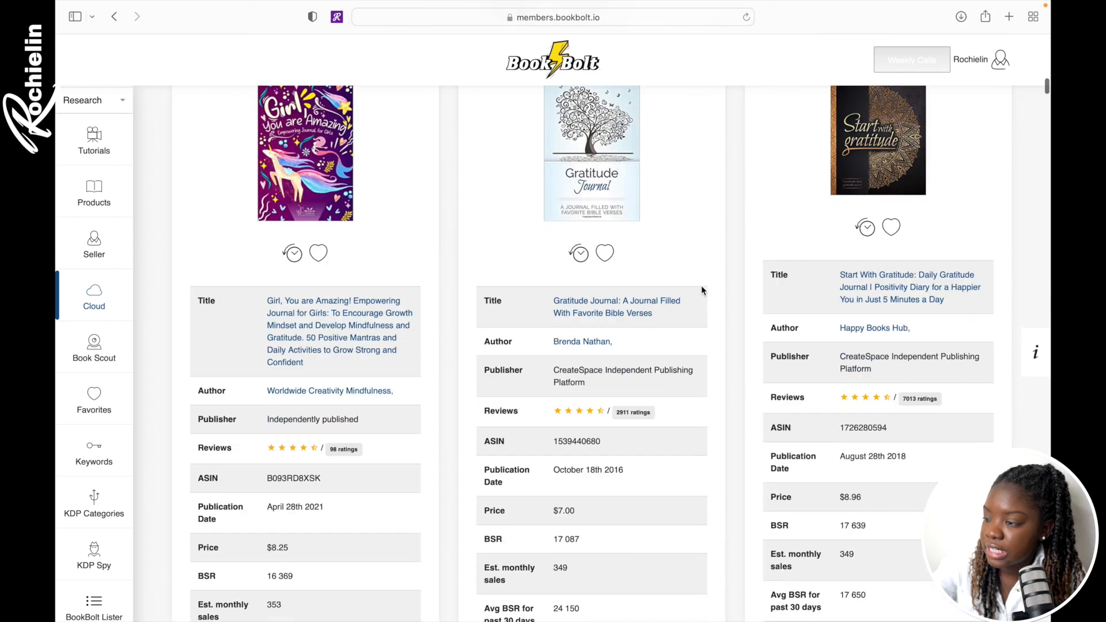
{"action": "scroll", "coordinate": [702, 290], "scroll_direction": "down", "scroll_amount": 4}
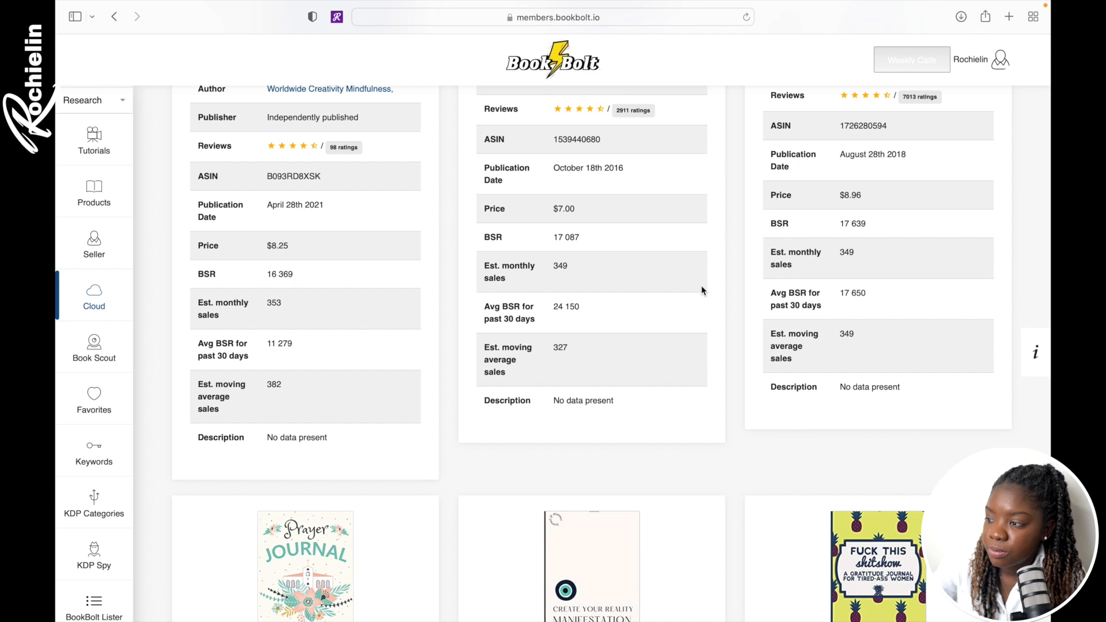
{"action": "scroll", "coordinate": [701, 290], "scroll_direction": "up", "scroll_amount": 2}
{"action": "left_click_drag", "start_coordinate": [551, 310], "coordinate": [572, 313]}
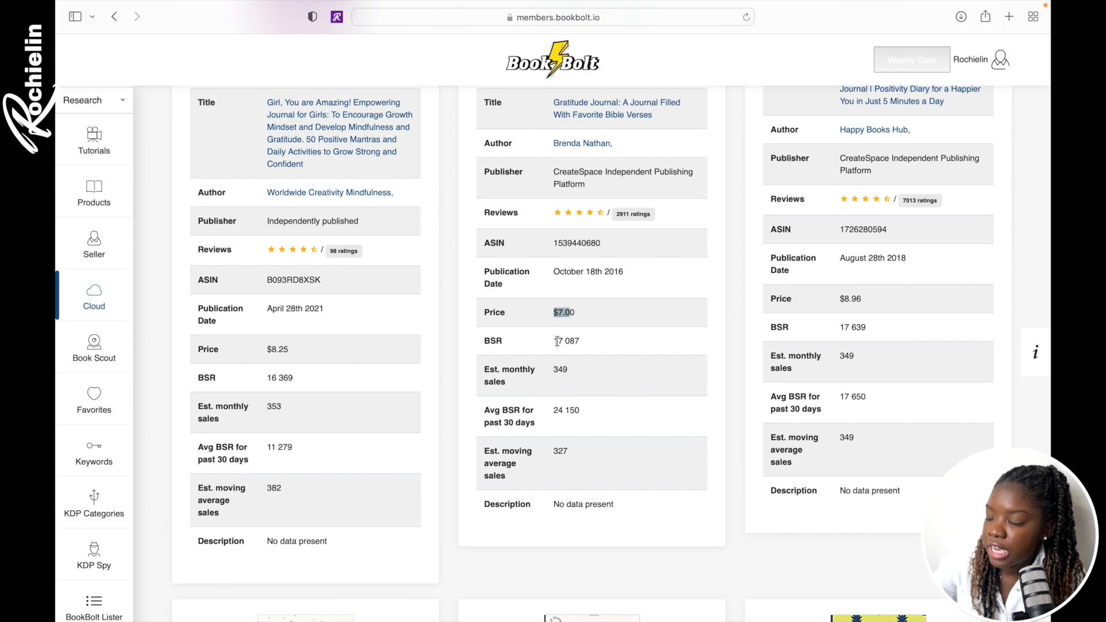
{"action": "left_click_drag", "start_coordinate": [552, 367], "coordinate": [570, 369]}
{"action": "scroll", "coordinate": [575, 373], "scroll_direction": "down", "scroll_amount": 12}
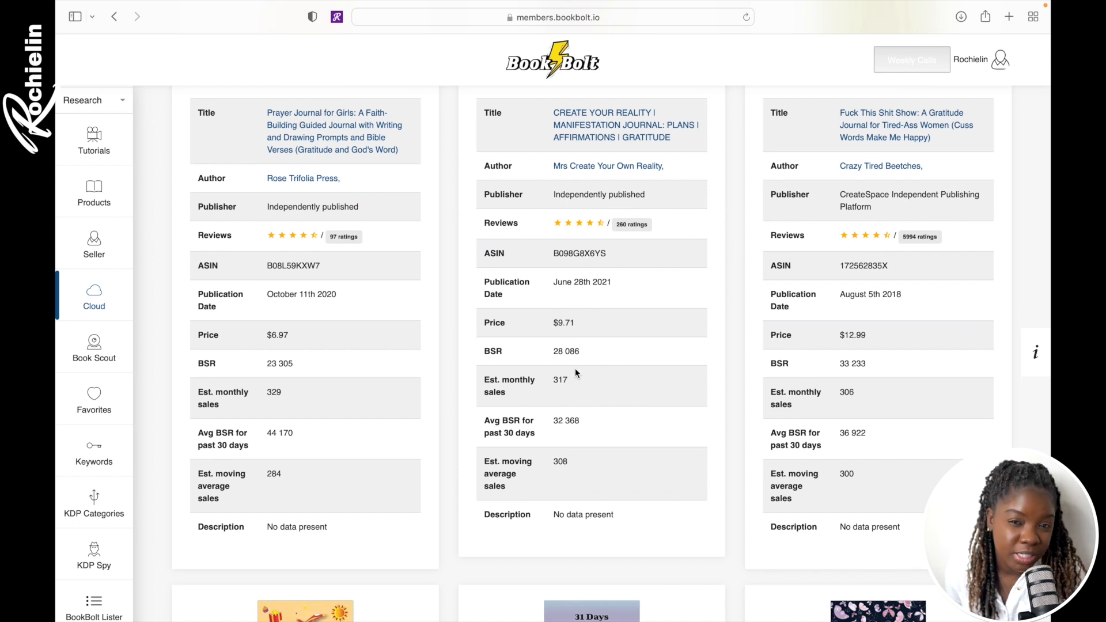
{"action": "scroll", "coordinate": [324, 433], "scroll_direction": "down", "scroll_amount": 18}
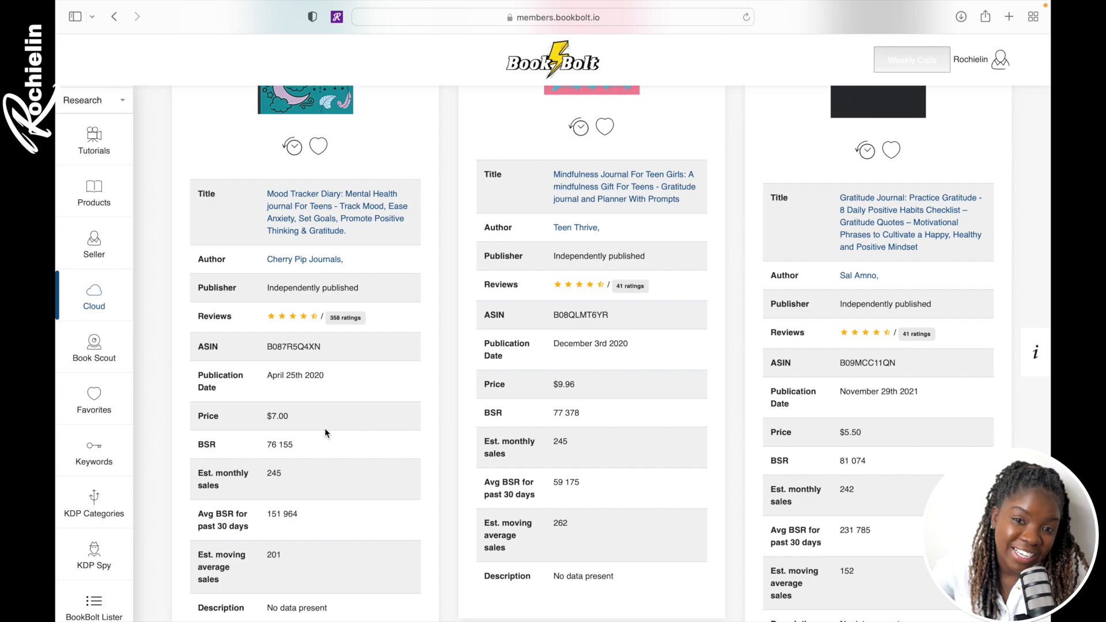
{"action": "scroll", "coordinate": [325, 433], "scroll_direction": "down", "scroll_amount": 10}
{"action": "scroll", "coordinate": [325, 434], "scroll_direction": "up", "scroll_amount": 6}
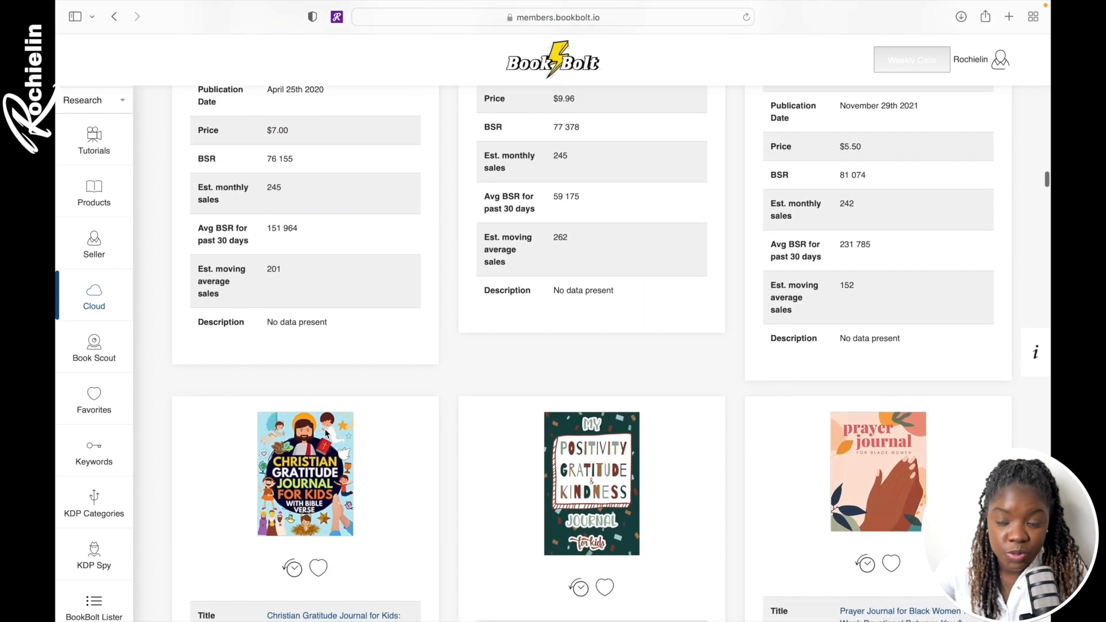
{"action": "scroll", "coordinate": [326, 433], "scroll_direction": "up", "scroll_amount": 3}
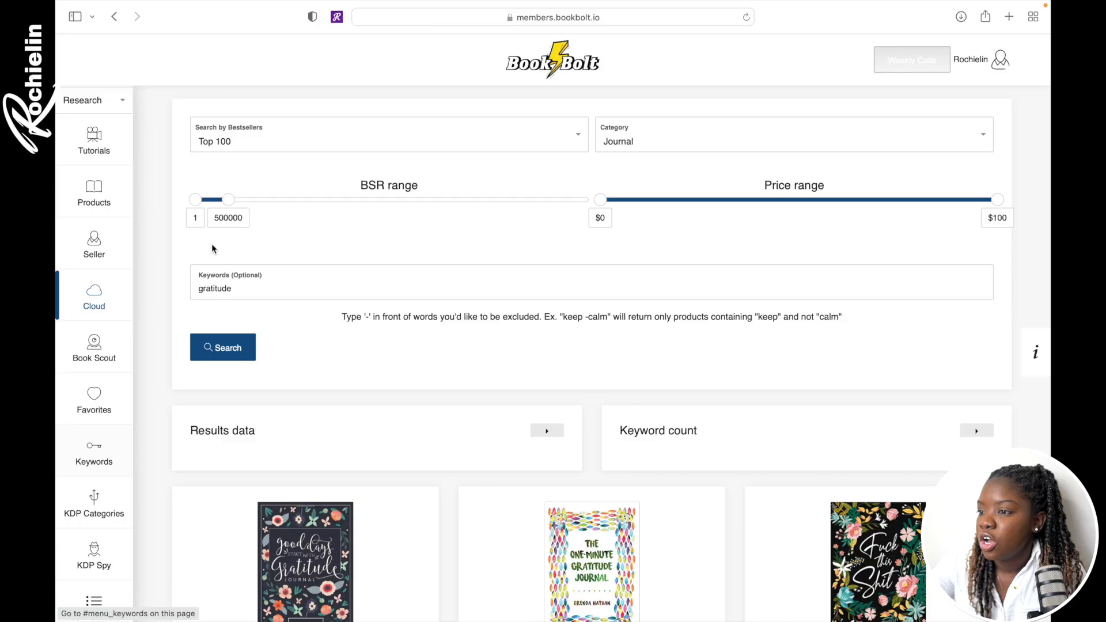
Switch from the Research tools to the Create tools and start a new project in BookBolt Studio
{"action": "left_click", "coordinate": [124, 103]}
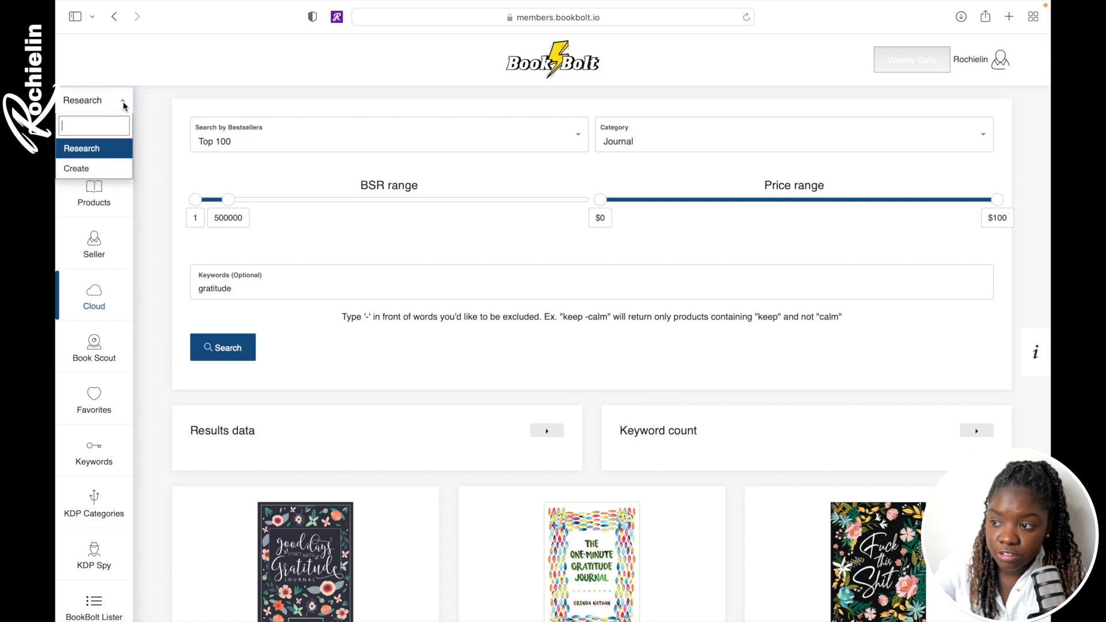
{"action": "left_click", "coordinate": [75, 169]}
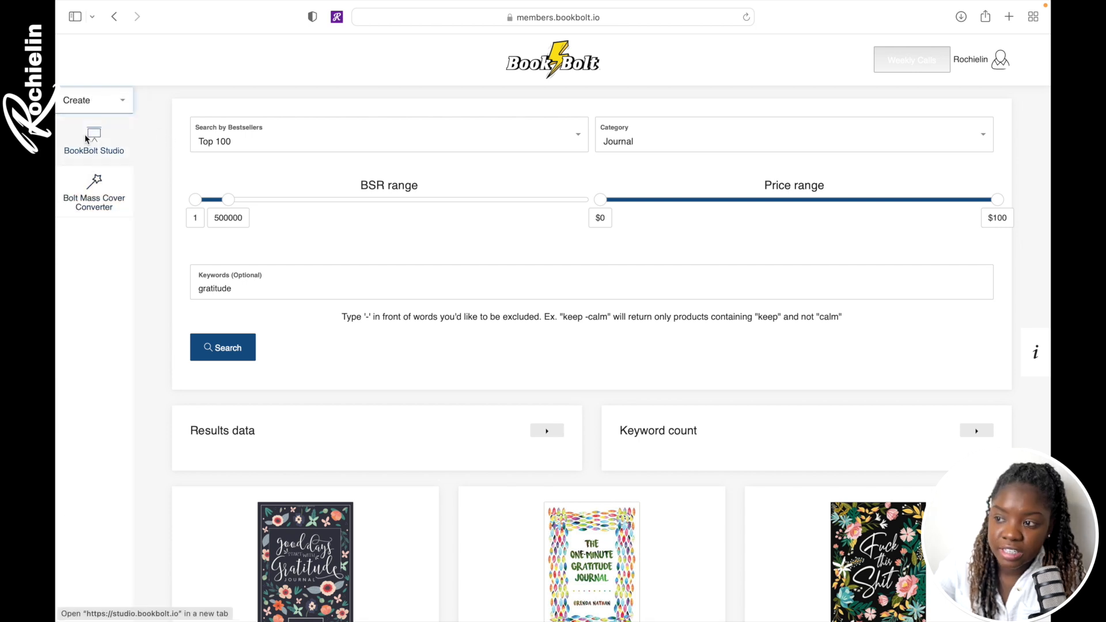
{"action": "left_click", "coordinate": [93, 139]}
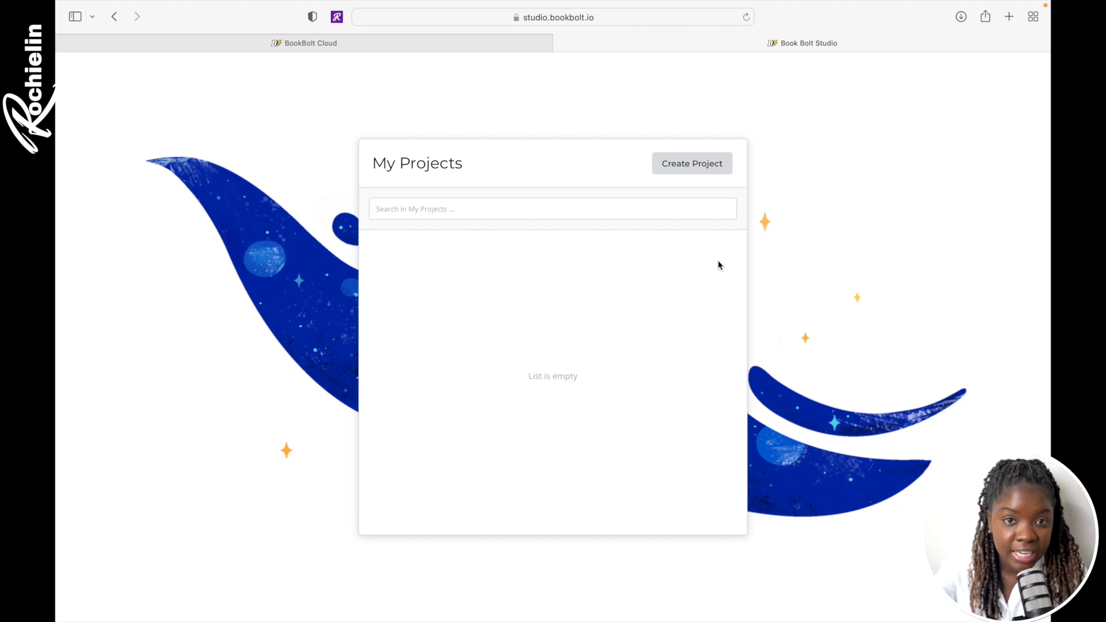
{"action": "left_click", "coordinate": [706, 167]}
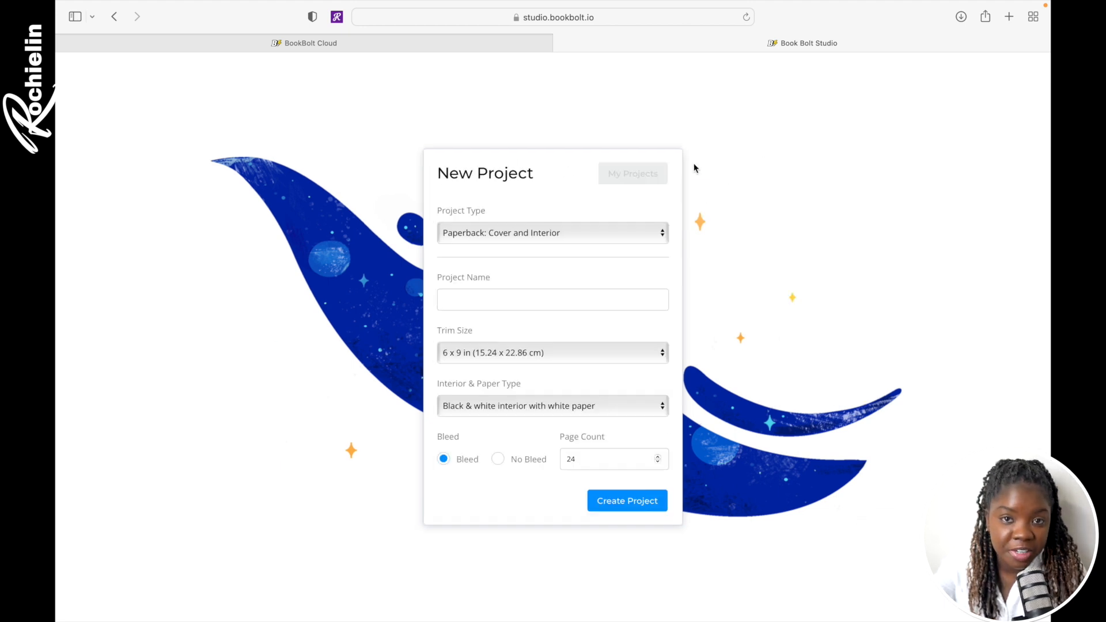
Choose Paperback: Cover and Interior as the project type and name the project "Gratitude Journal"
{"action": "left_click", "coordinate": [534, 235]}
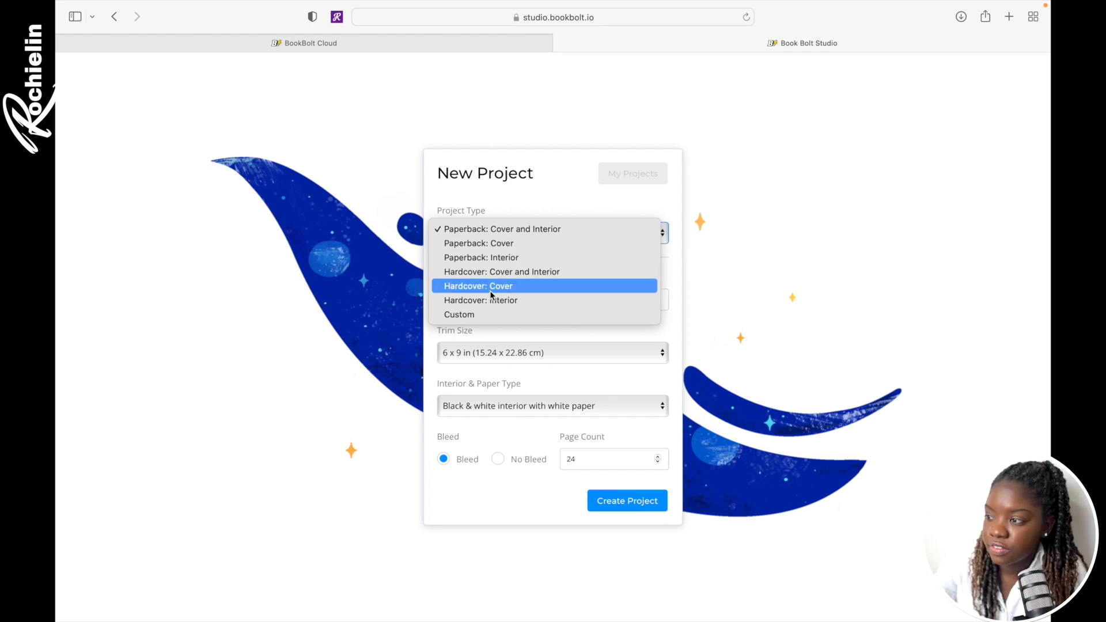
{"action": "left_click", "coordinate": [512, 231]}
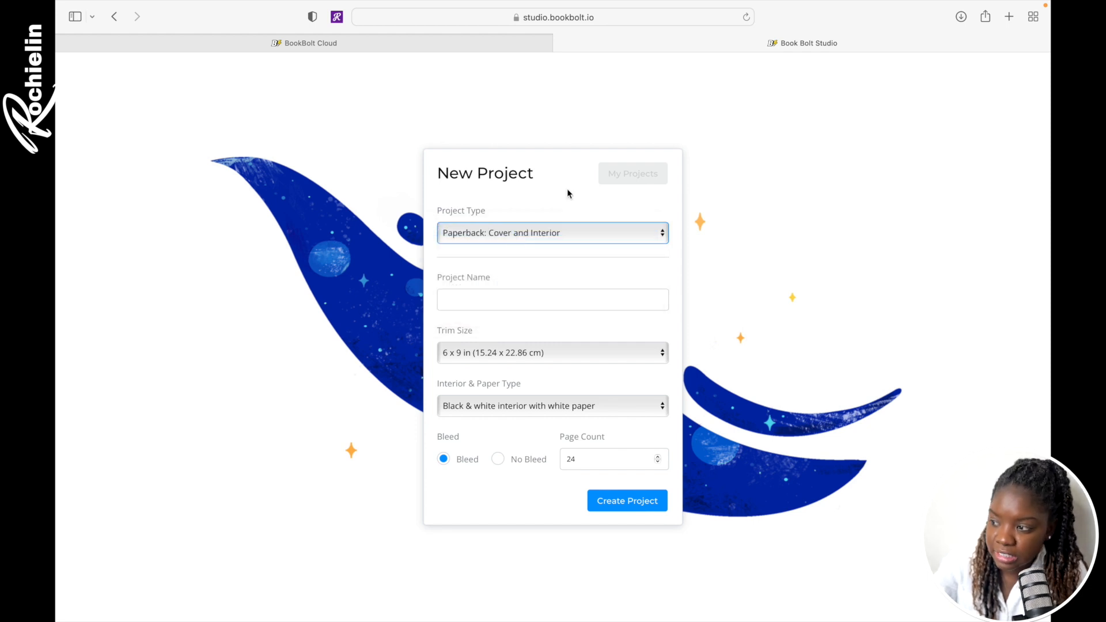
{"action": "left_click", "coordinate": [465, 306]}
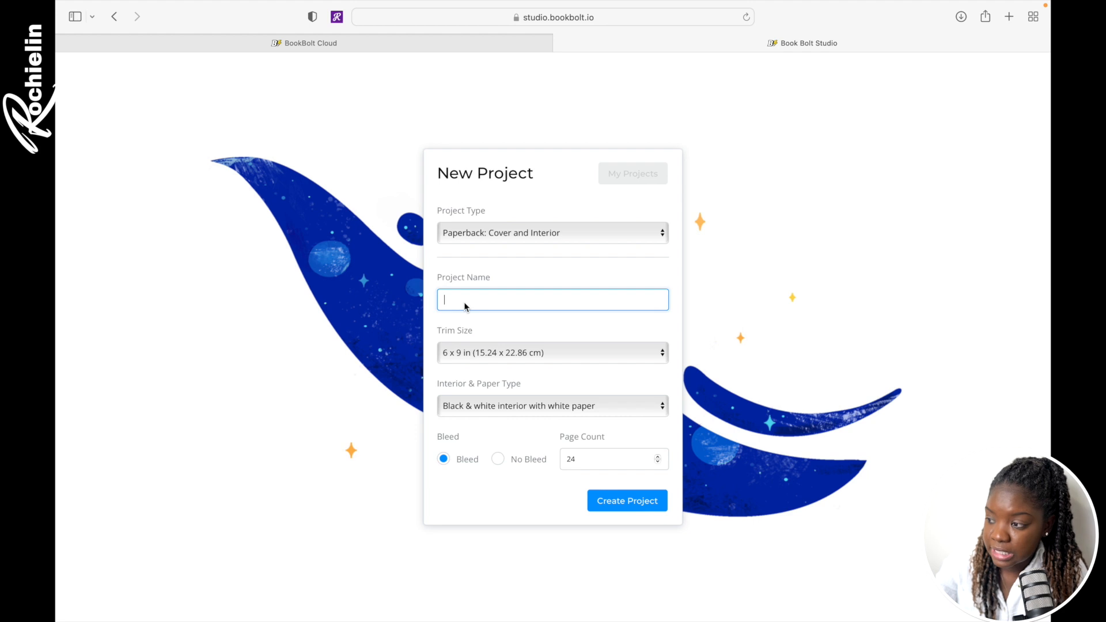
{"action": "type", "text": "Gratitude Journal"}
Keep the 6 x 9 in trim size, choose No Bleed, set the page count to 100, and create the project
{"action": "left_click", "coordinate": [510, 353]}
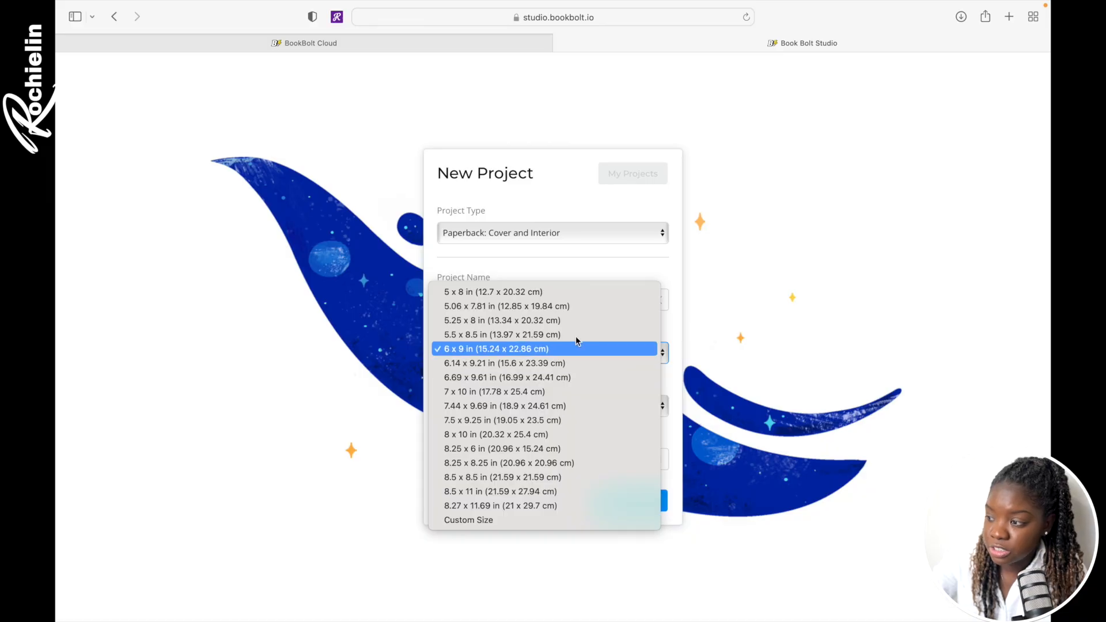
{"action": "left_click", "coordinate": [680, 332]}
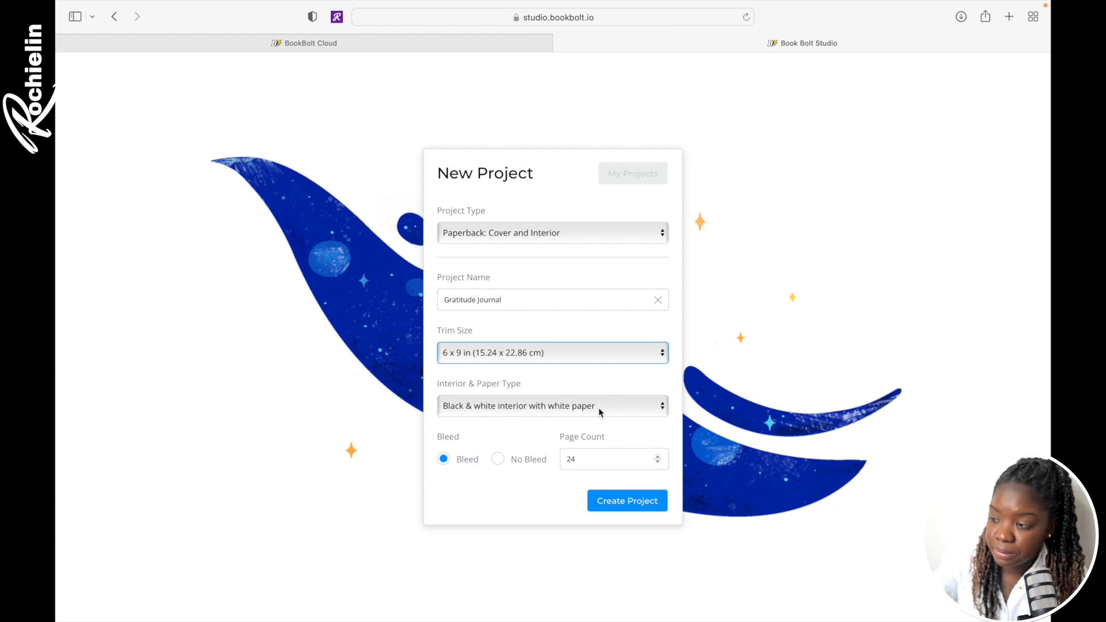
{"action": "left_click", "coordinate": [498, 460]}
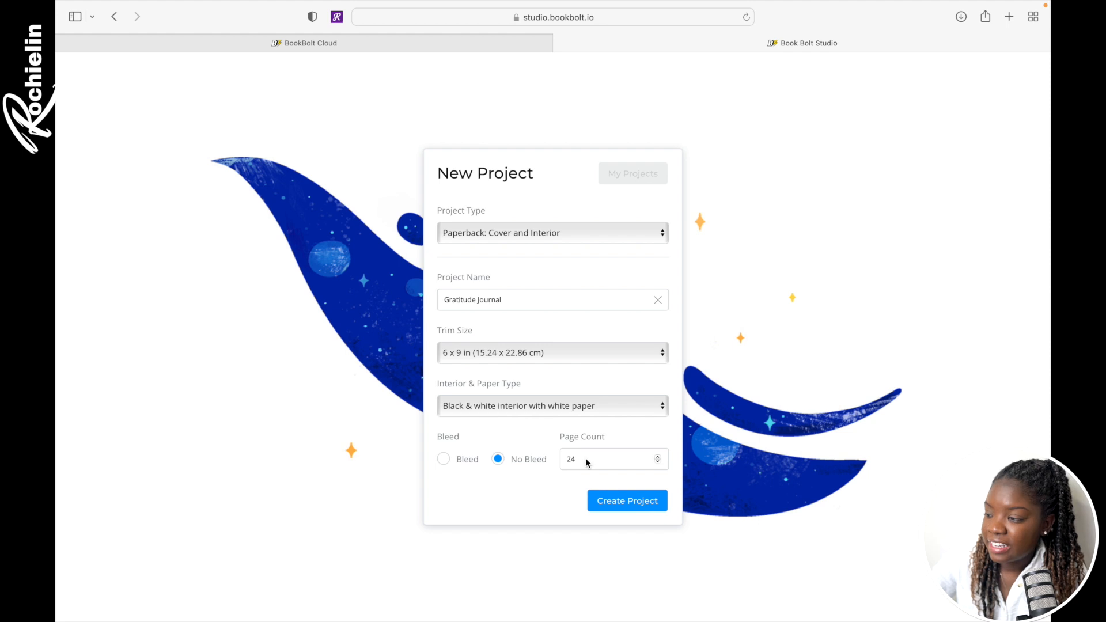
{"action": "double_click", "coordinate": [585, 457]}
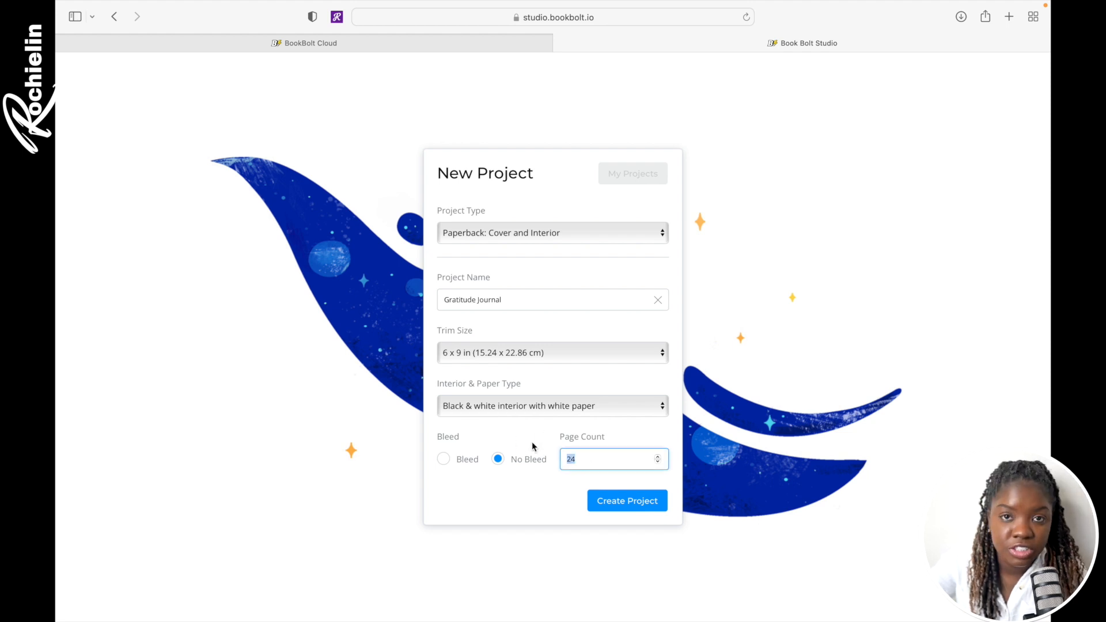
{"action": "type", "text": "100"}
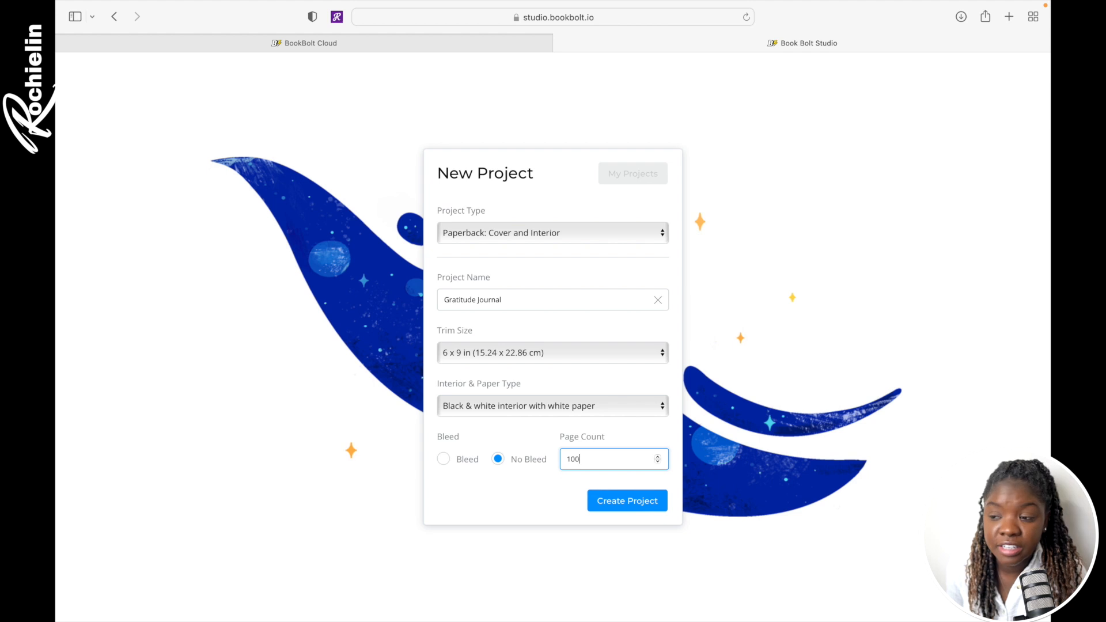
{"action": "left_click", "coordinate": [625, 502]}
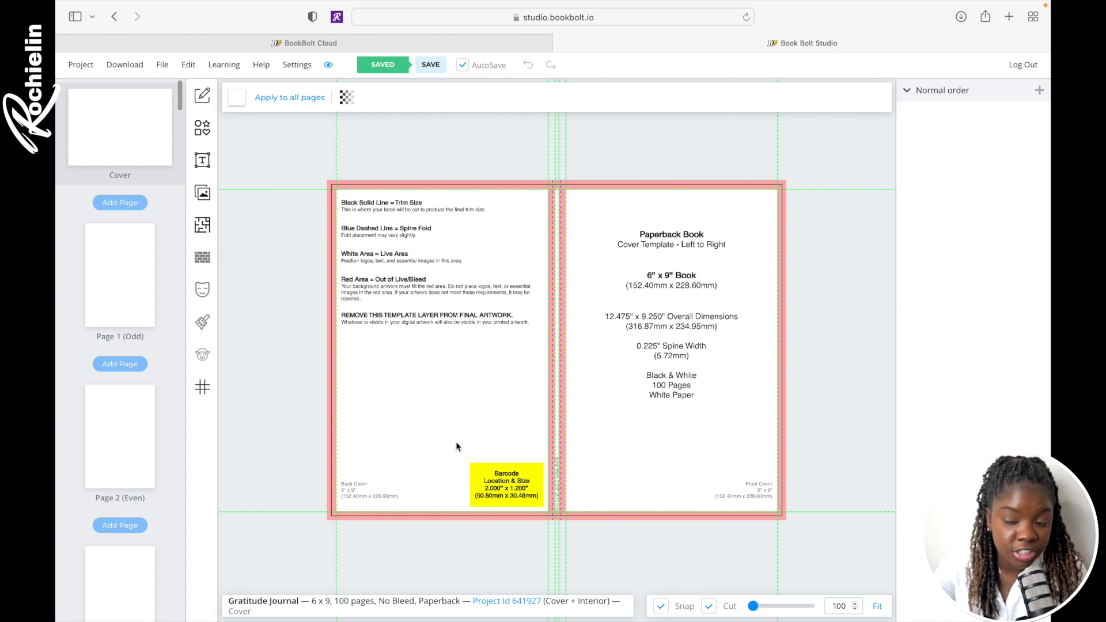
Review the paperback cover template's guide areas and hide the cover template
{"action": "scroll", "coordinate": [394, 222], "scroll_direction": "up", "scroll_amount": 3}
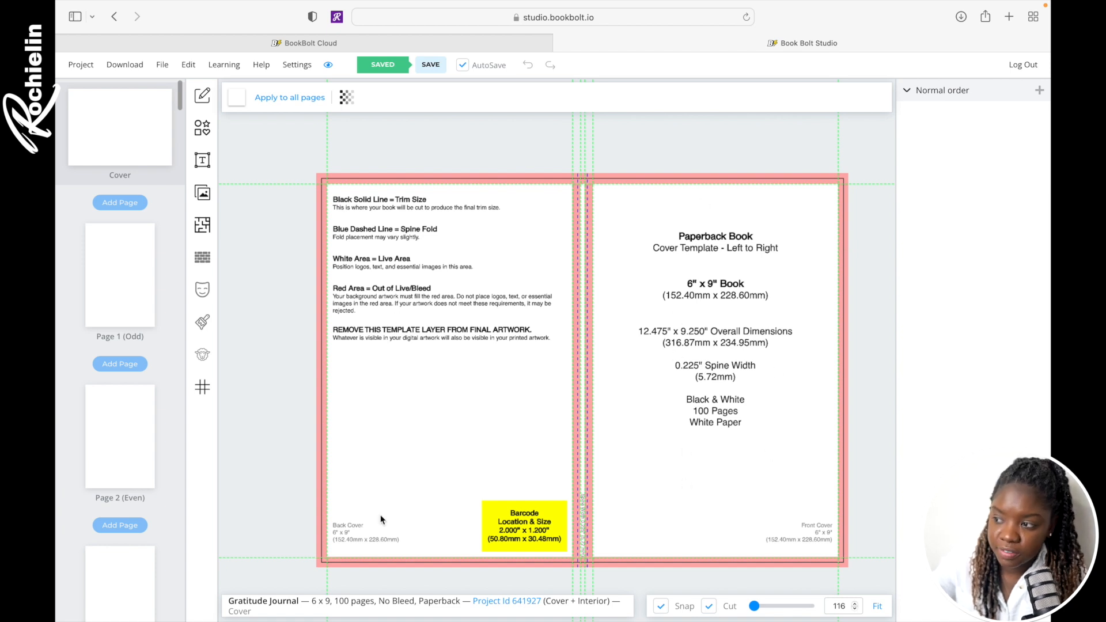
{"action": "scroll", "coordinate": [378, 291], "scroll_direction": "up", "scroll_amount": 2}
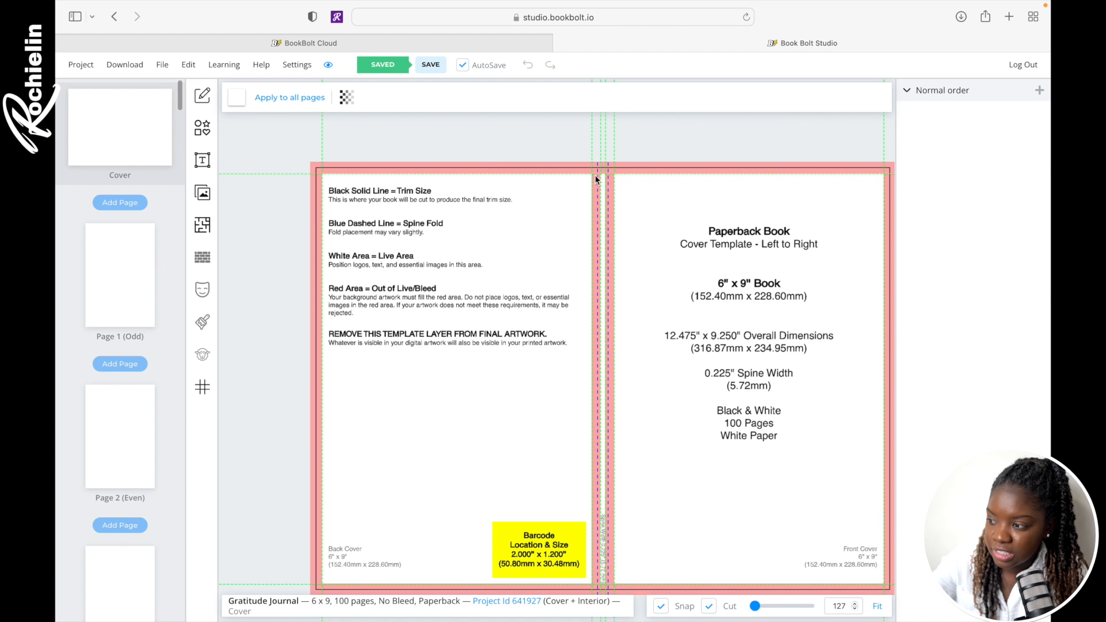
{"action": "scroll", "coordinate": [838, 165], "scroll_direction": "down", "scroll_amount": 2}
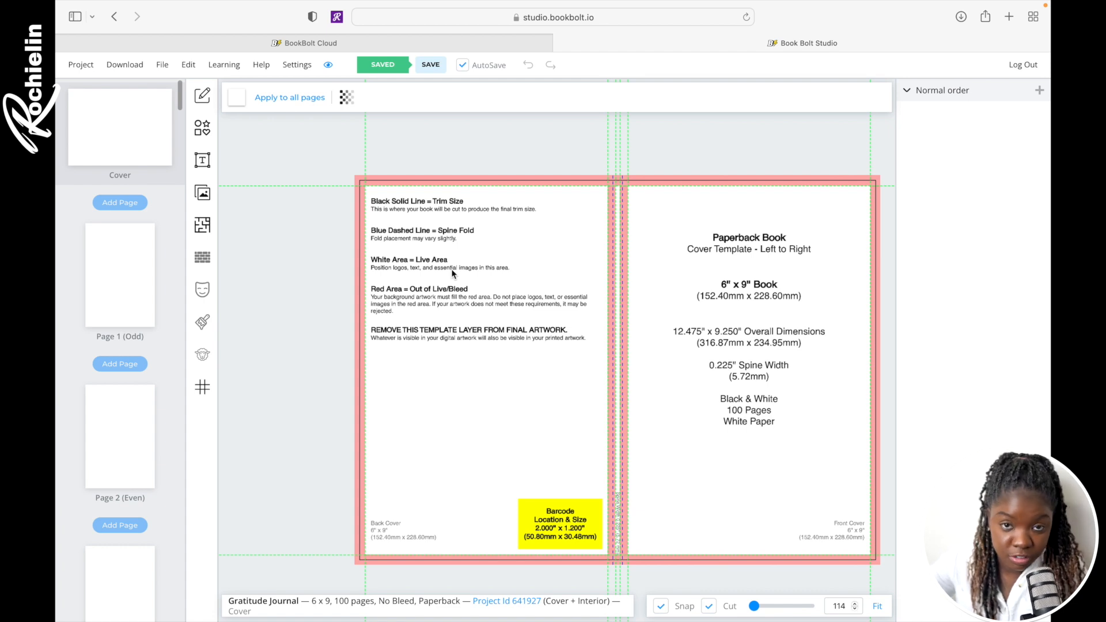
{"action": "left_click", "coordinate": [347, 99]}
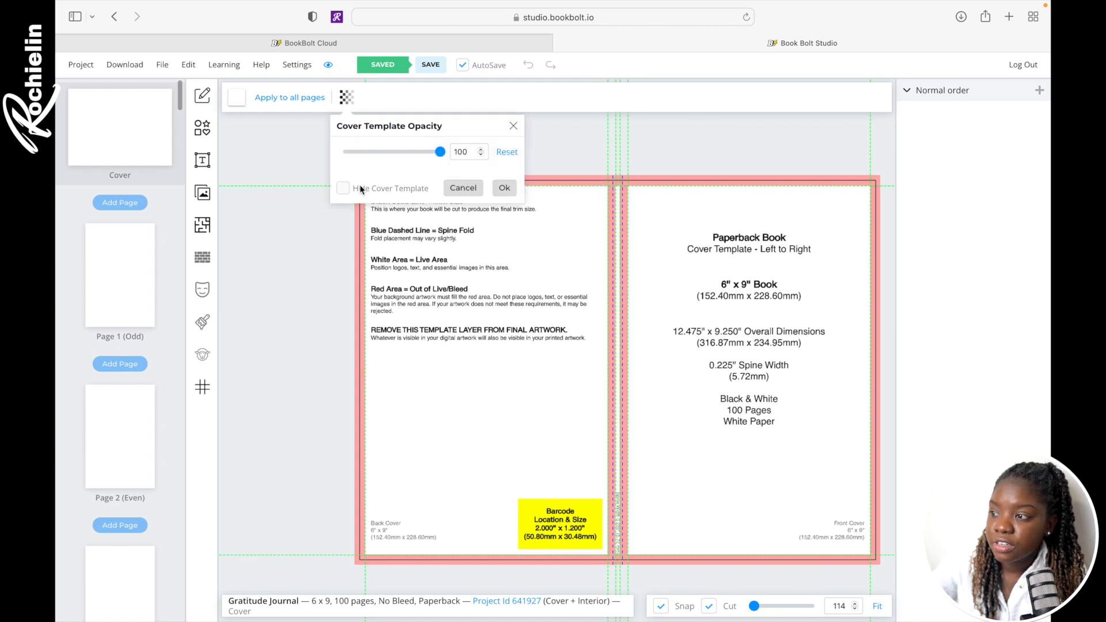
{"action": "left_click", "coordinate": [344, 188]}
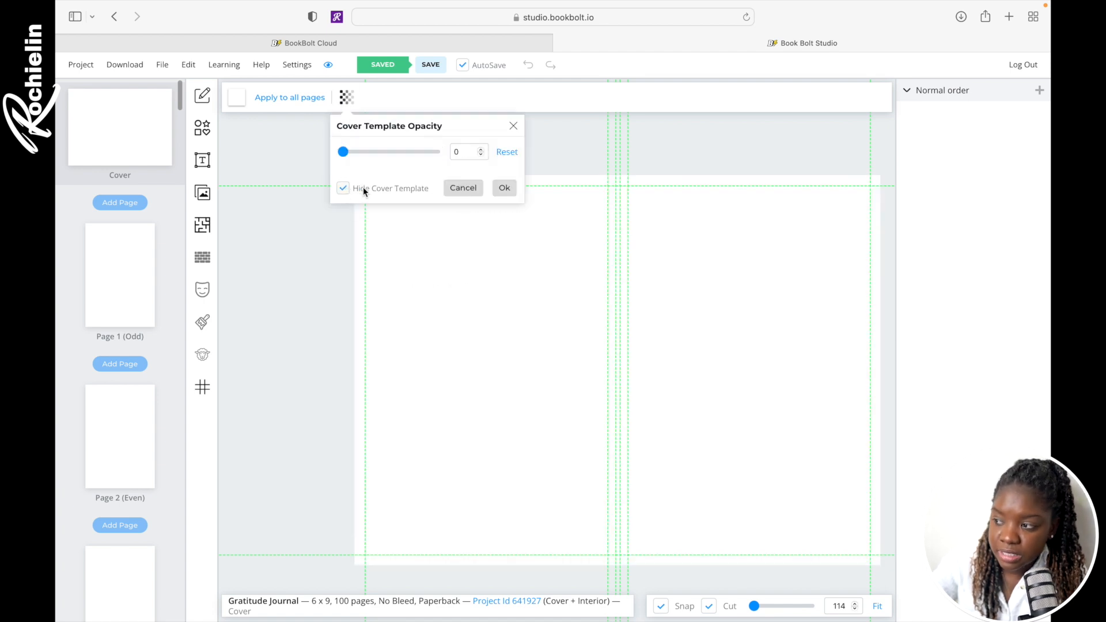
{"action": "left_click", "coordinate": [504, 188]}
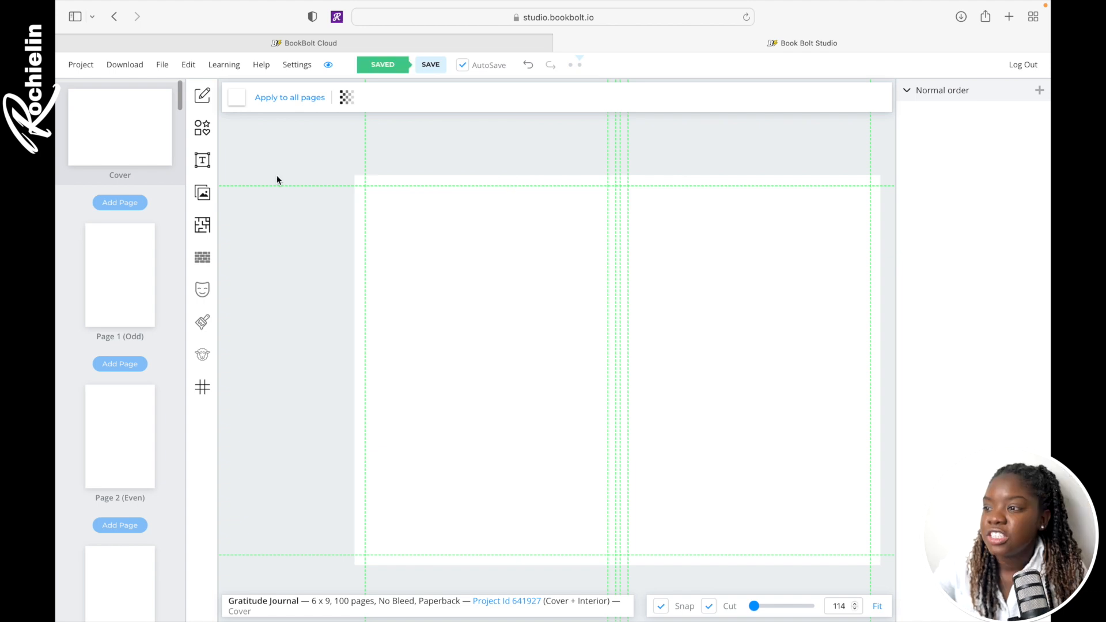
Open the image library and compare the uploaded images with the Pixabay and Unsplash collections
{"action": "left_click", "coordinate": [201, 199]}
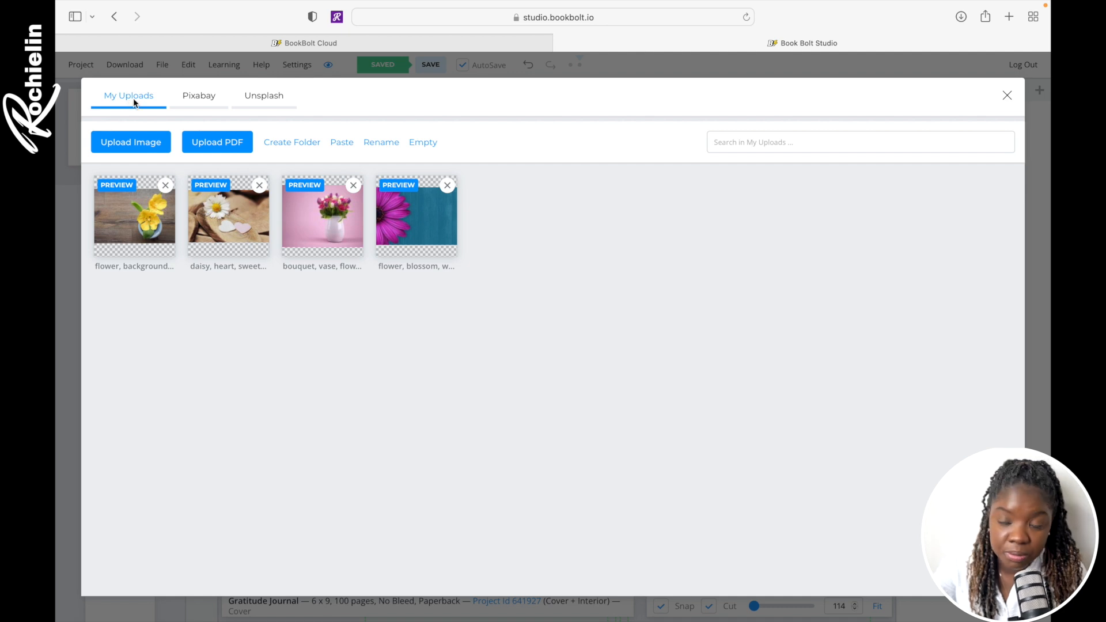
{"action": "left_click", "coordinate": [199, 96]}
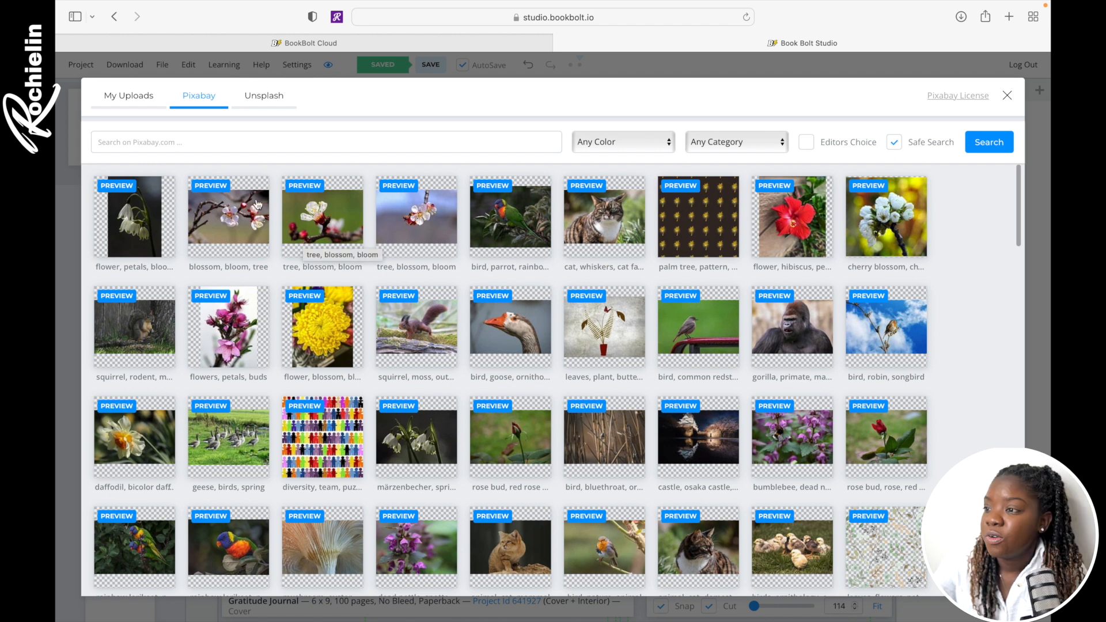
{"action": "left_click", "coordinate": [262, 94]}
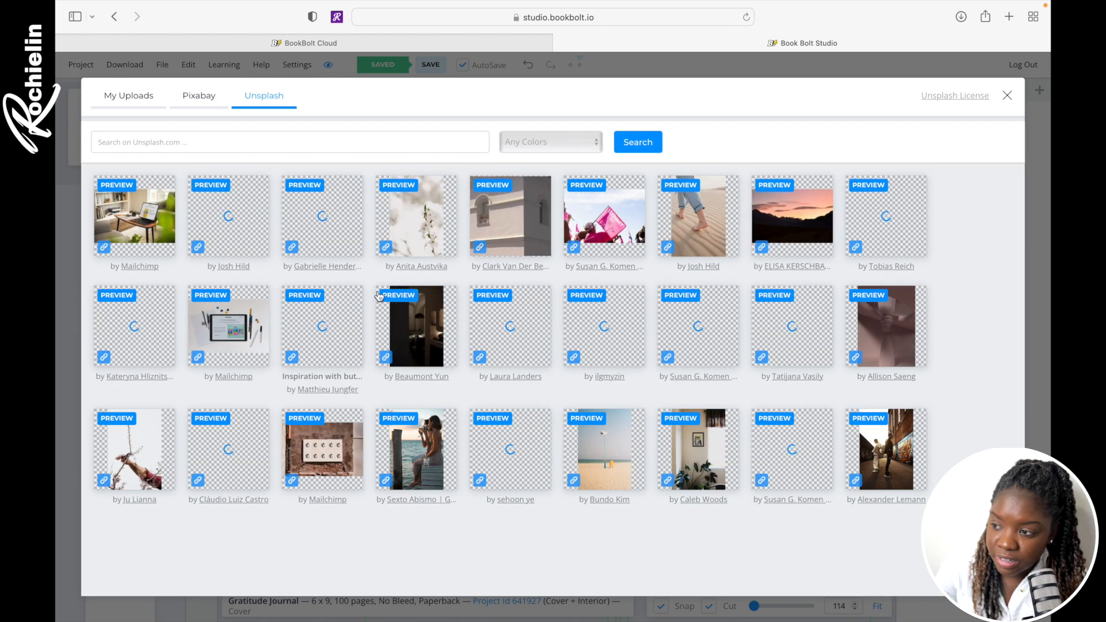
{"action": "left_click", "coordinate": [197, 98]}
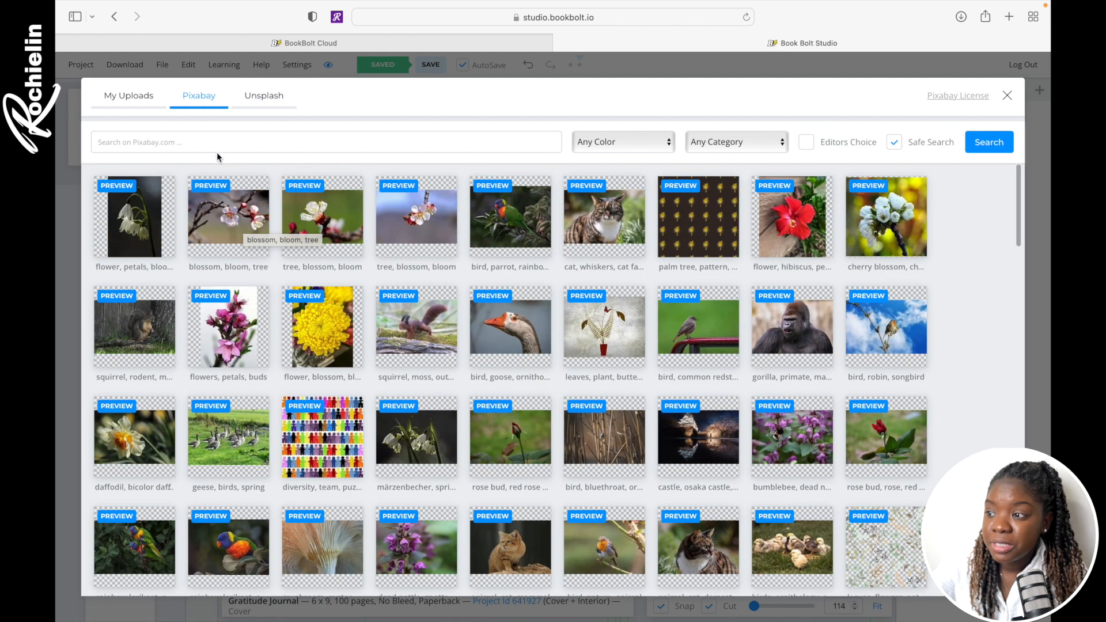
Search Pixabay for "gratitude" and browse the resulting images for a suitable cover picture
{"action": "left_click", "coordinate": [215, 143]}
{"action": "type", "text": "grati"}
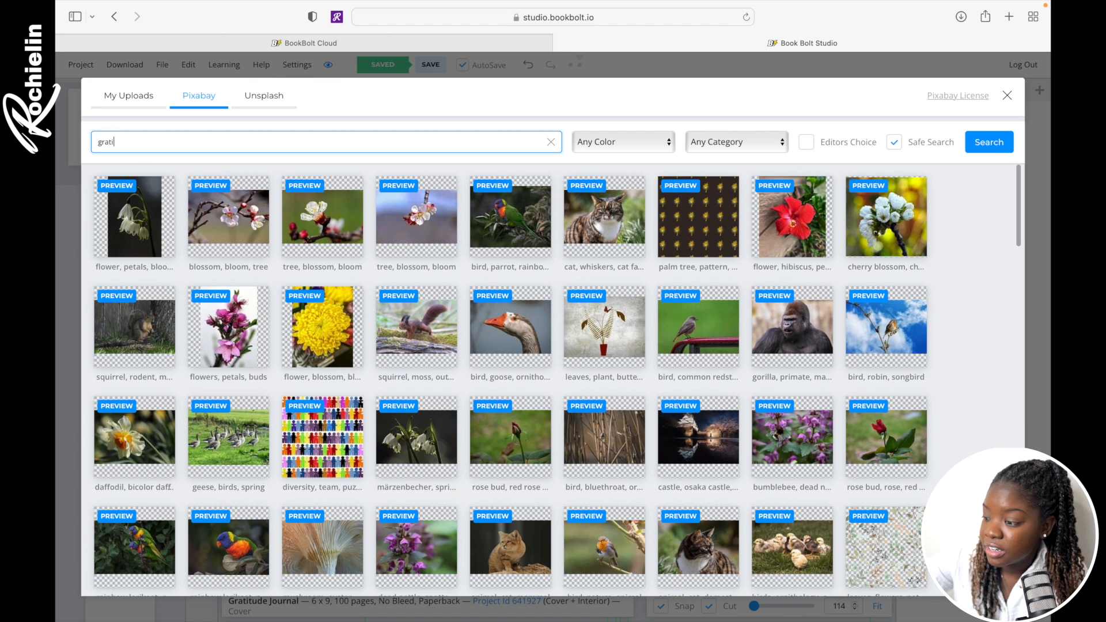
{"action": "type", "text": "tude"}
{"action": "key", "text": "Return"}
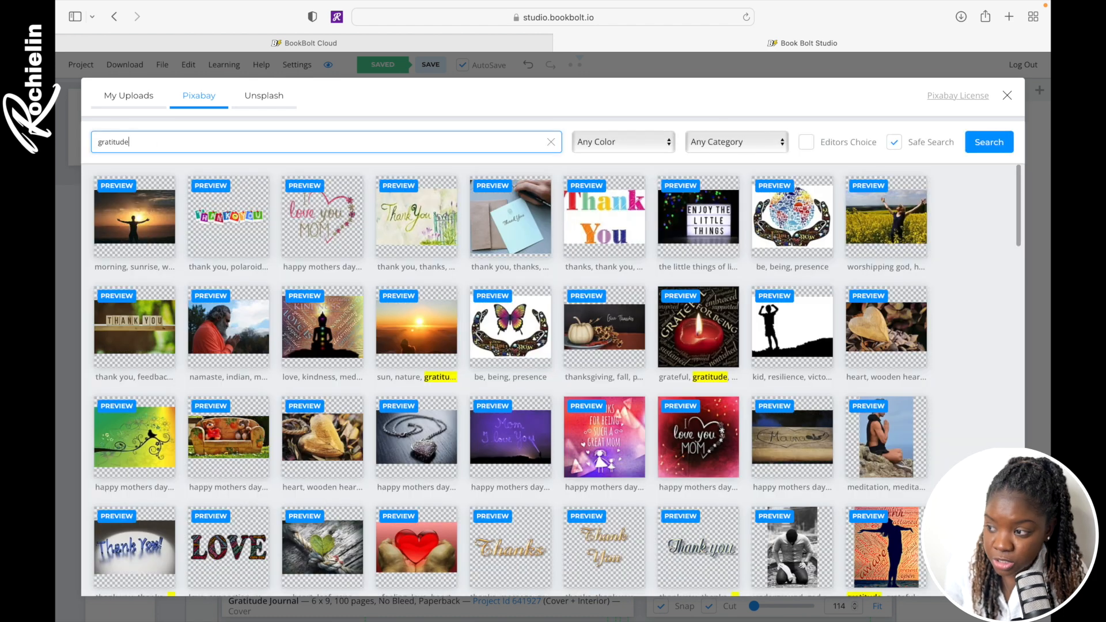
{"action": "scroll", "coordinate": [413, 316], "scroll_direction": "down", "scroll_amount": 10}
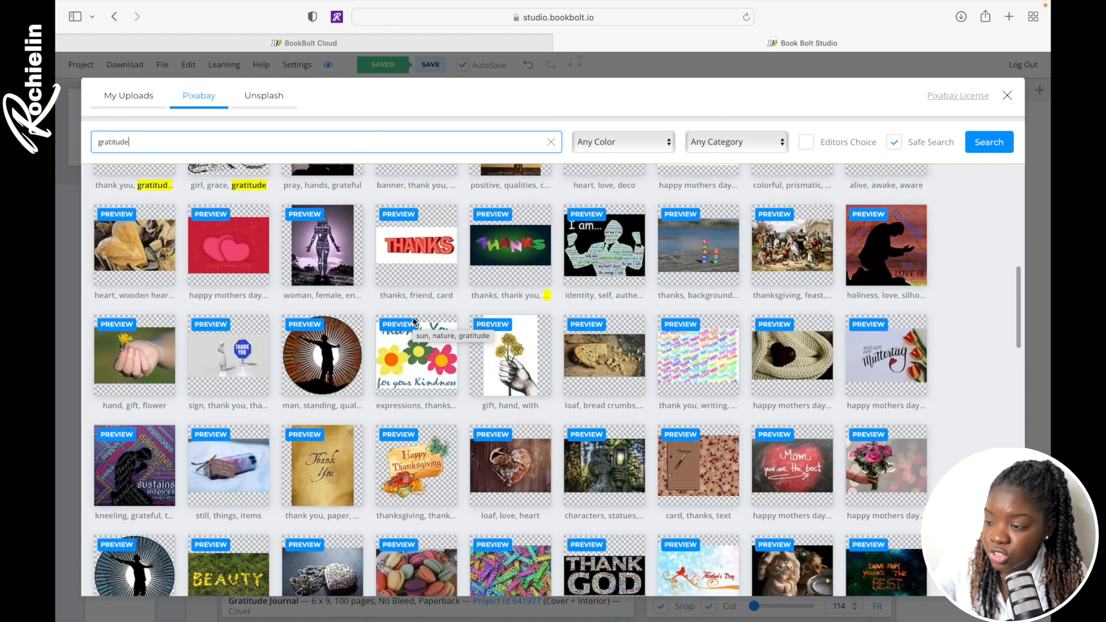
{"action": "scroll", "coordinate": [412, 317], "scroll_direction": "up", "scroll_amount": 10}
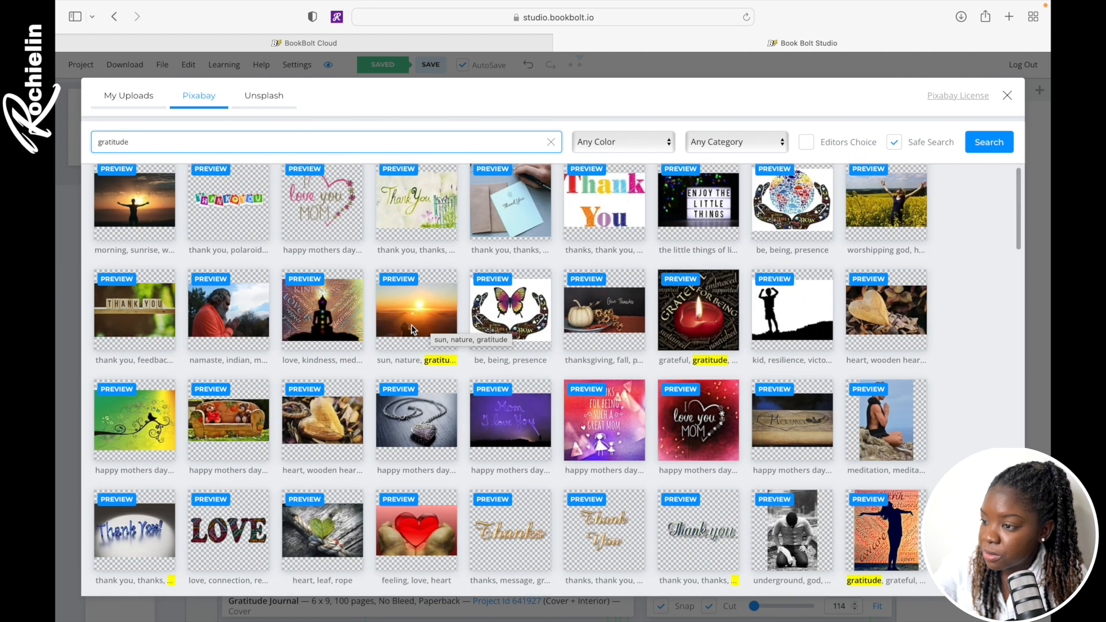
{"action": "scroll", "coordinate": [403, 331], "scroll_direction": "down", "scroll_amount": 3}
{"action": "scroll", "coordinate": [132, 267], "scroll_direction": "up", "scroll_amount": 3}
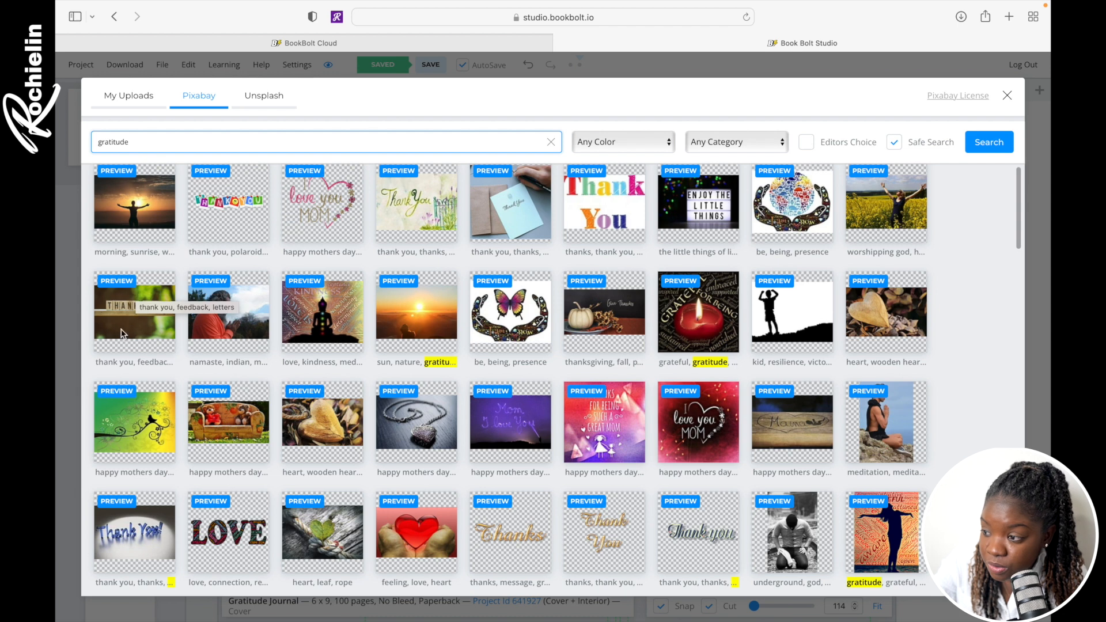
{"action": "scroll", "coordinate": [135, 319], "scroll_direction": "down", "scroll_amount": 15}
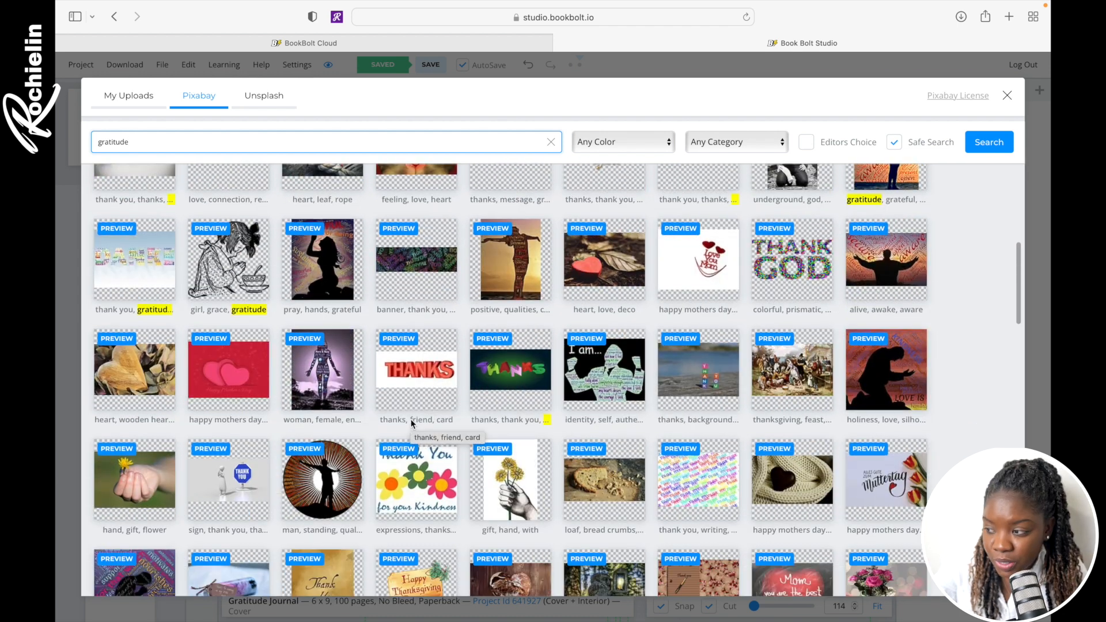
{"action": "scroll", "coordinate": [412, 424], "scroll_direction": "down", "scroll_amount": 3}
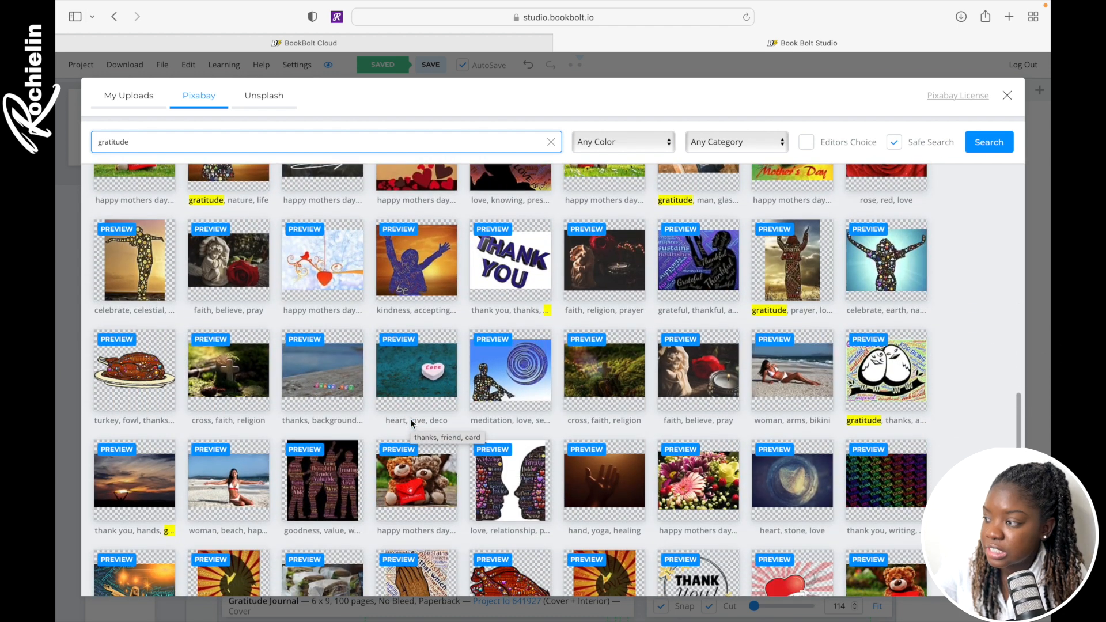
{"action": "scroll", "coordinate": [411, 424], "scroll_direction": "up", "scroll_amount": 20}
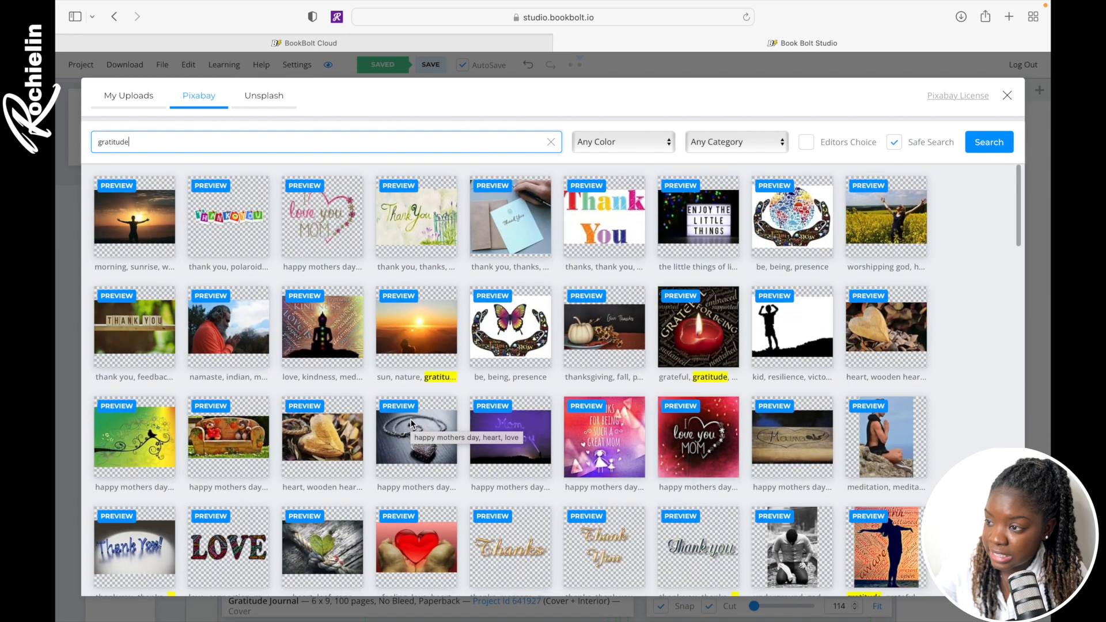
Insert the uploaded yellow flower photo and enlarge it to fill the back cover, spine and front cover
{"action": "left_click", "coordinate": [124, 95]}
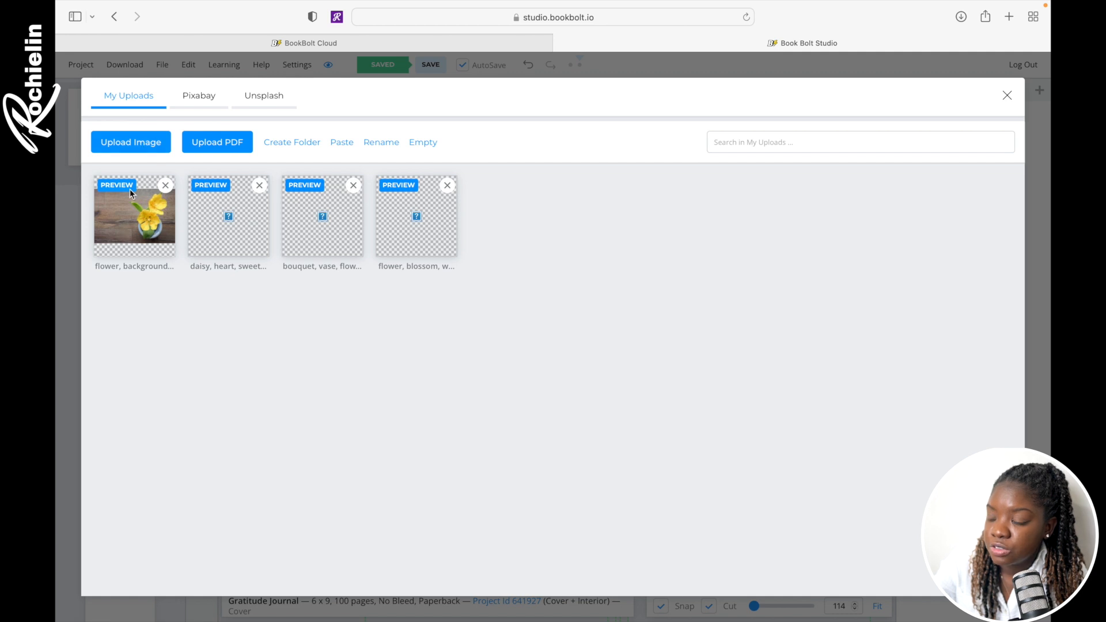
{"action": "left_click", "coordinate": [132, 230]}
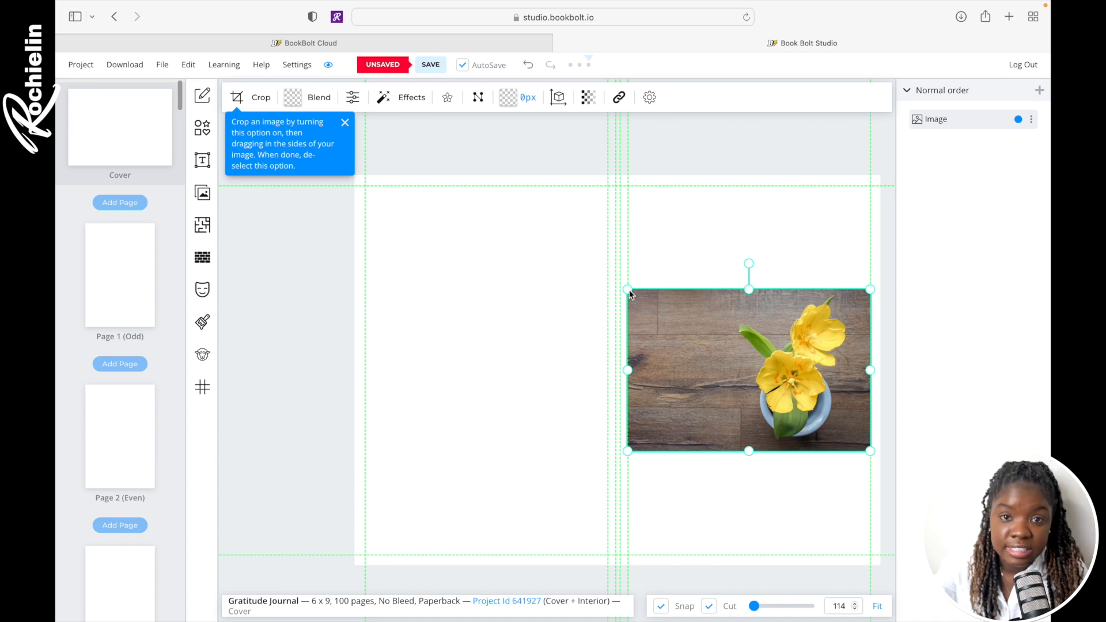
{"action": "left_click_drag", "start_coordinate": [628, 290], "coordinate": [371, 213]}
{"action": "left_click_drag", "start_coordinate": [545, 235], "coordinate": [473, 255]}
{"action": "mouse_move", "coordinate": [794, 472]}
{"action": "left_mouse_down"}
{"action": "mouse_move", "coordinate": [880, 585]}
{"action": "mouse_move", "coordinate": [873, 578]}
{"action": "left_mouse_up"}
{"action": "scroll", "coordinate": [804, 444], "scroll_direction": "down", "scroll_amount": 2}
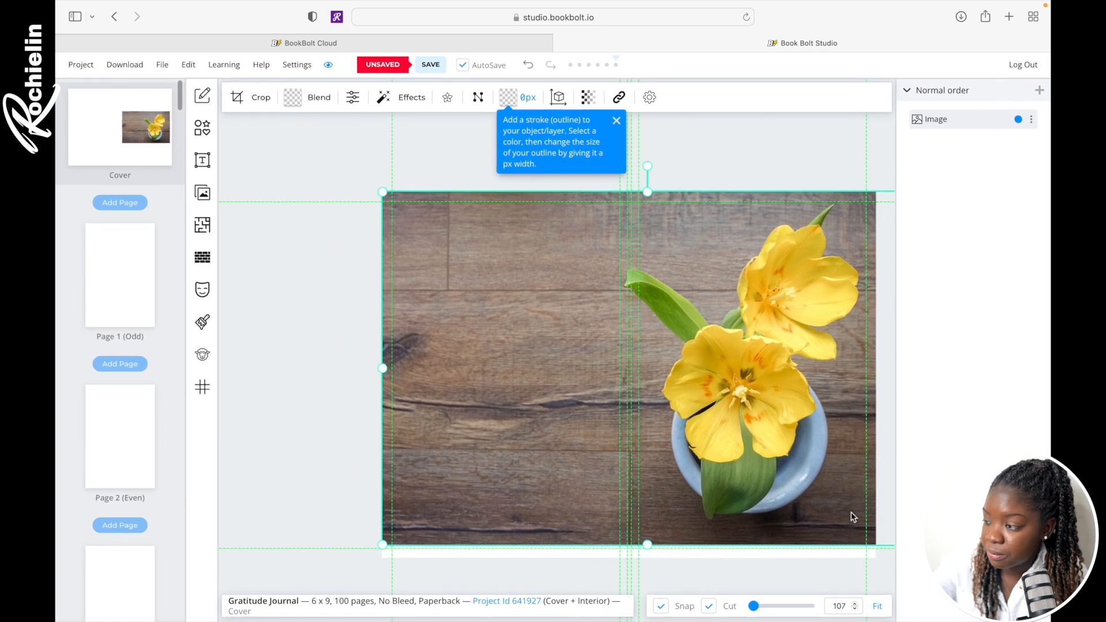
{"action": "left_click_drag", "start_coordinate": [835, 511], "coordinate": [836, 521]}
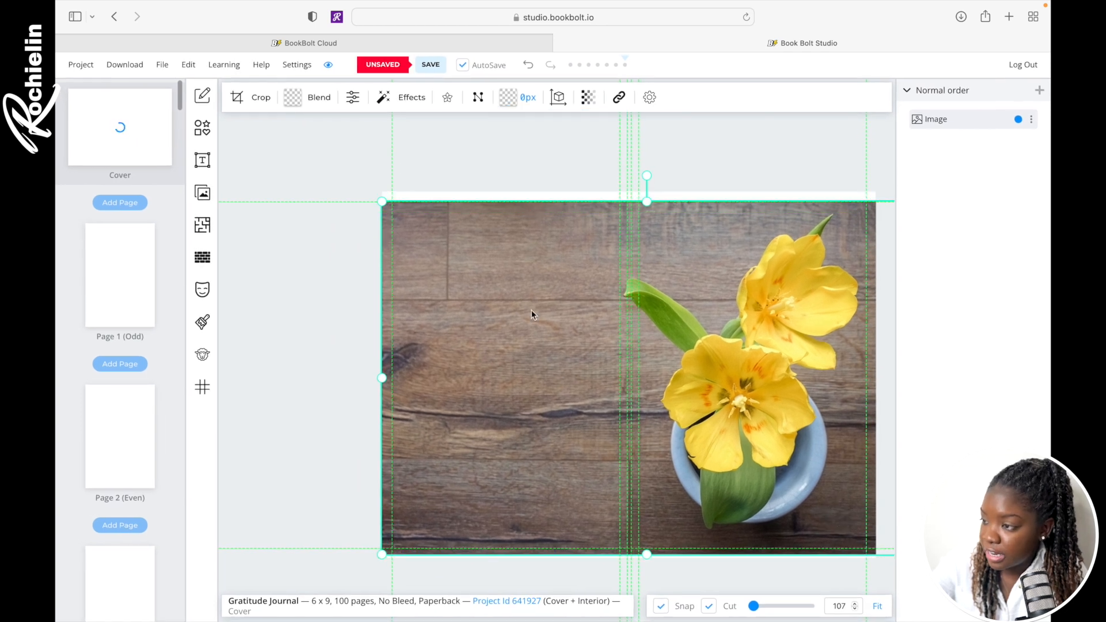
{"action": "left_click_drag", "start_coordinate": [382, 202], "coordinate": [377, 188]}
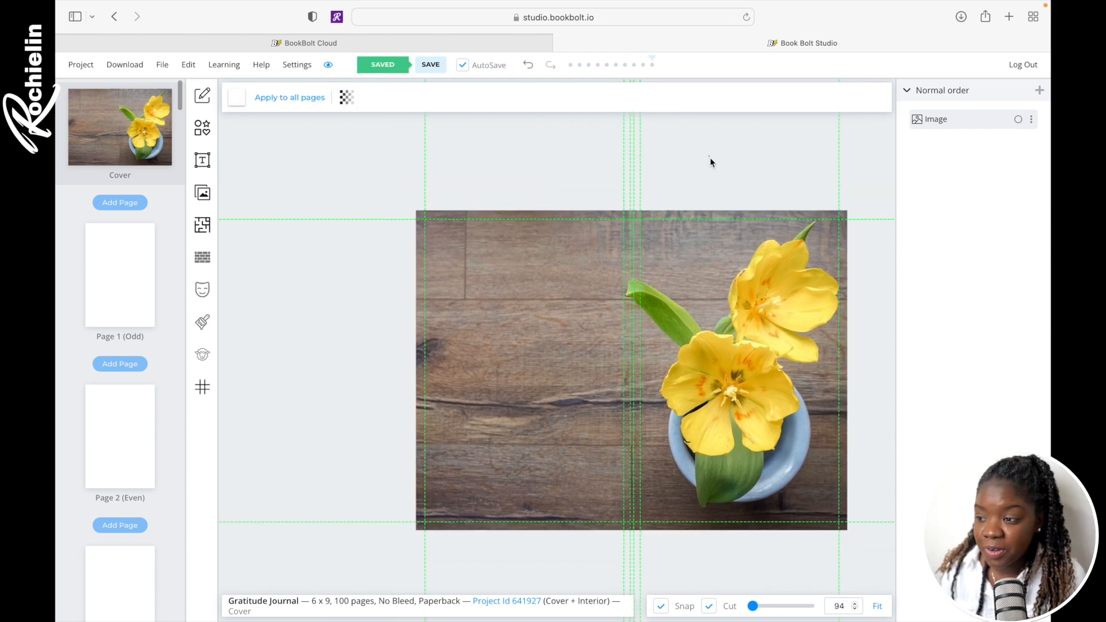
Add a Bridge Text element and place it near the top of the front cover
{"action": "left_click", "coordinate": [202, 162]}
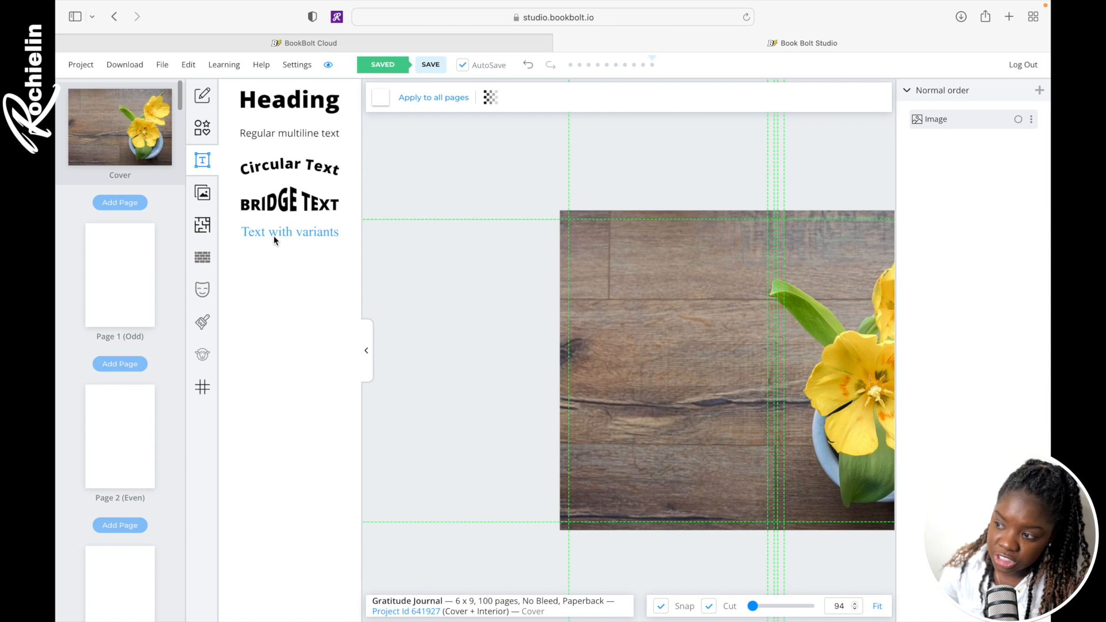
{"action": "left_click", "coordinate": [286, 200]}
{"action": "left_click_drag", "start_coordinate": [554, 294], "coordinate": [615, 214]}
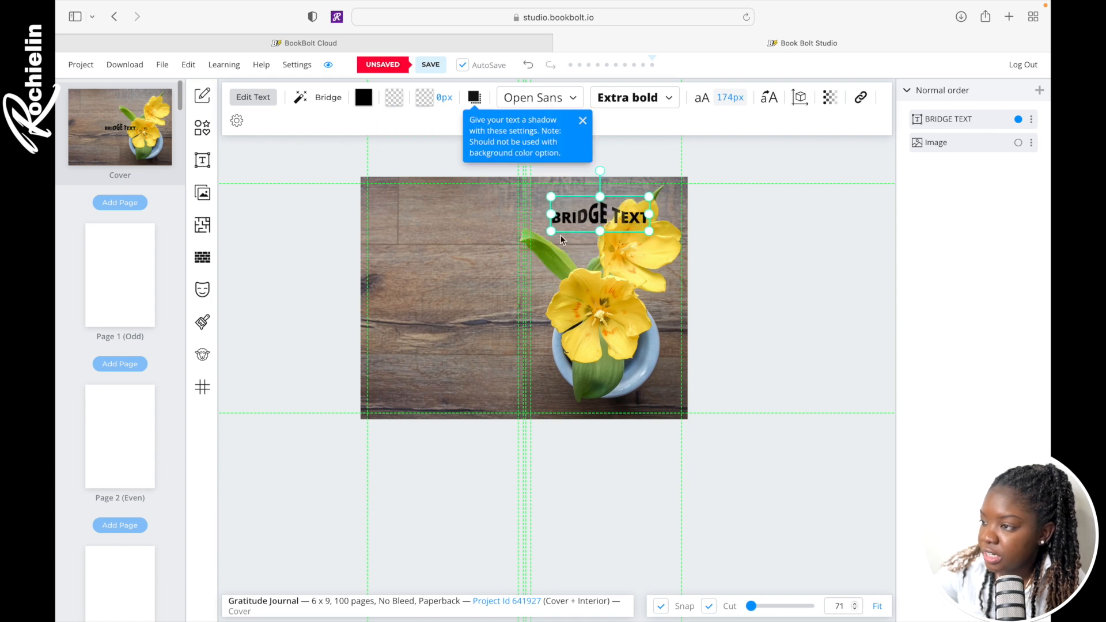
Replace the bridge text's wording with "GRATITUDE JOURNAL"
{"action": "left_click", "coordinate": [254, 98]}
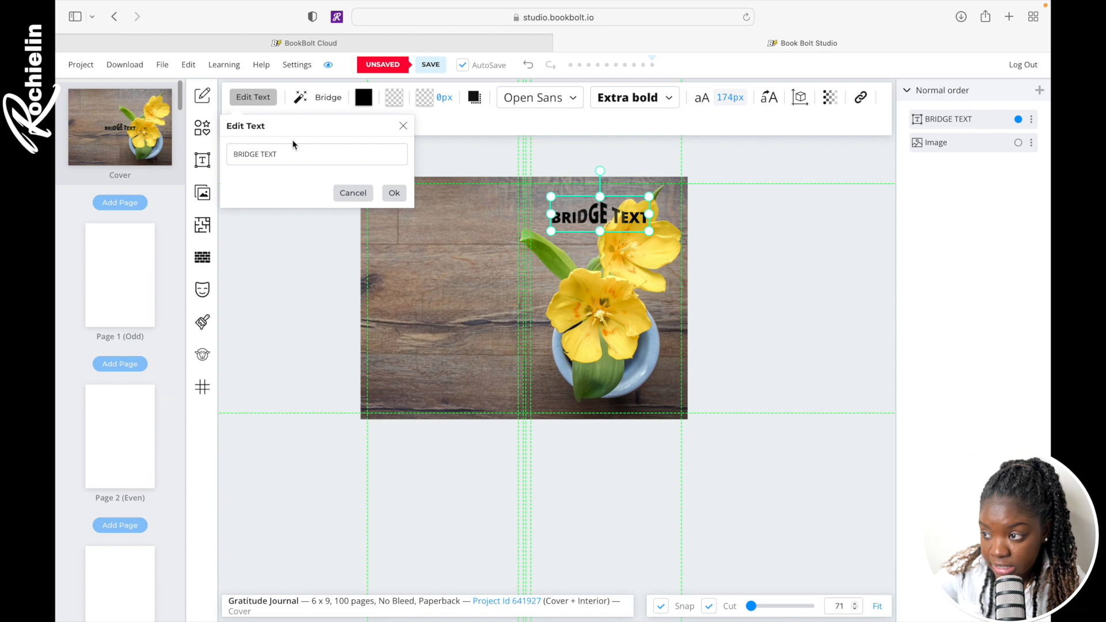
{"action": "left_click_drag", "start_coordinate": [292, 154], "coordinate": [203, 135]}
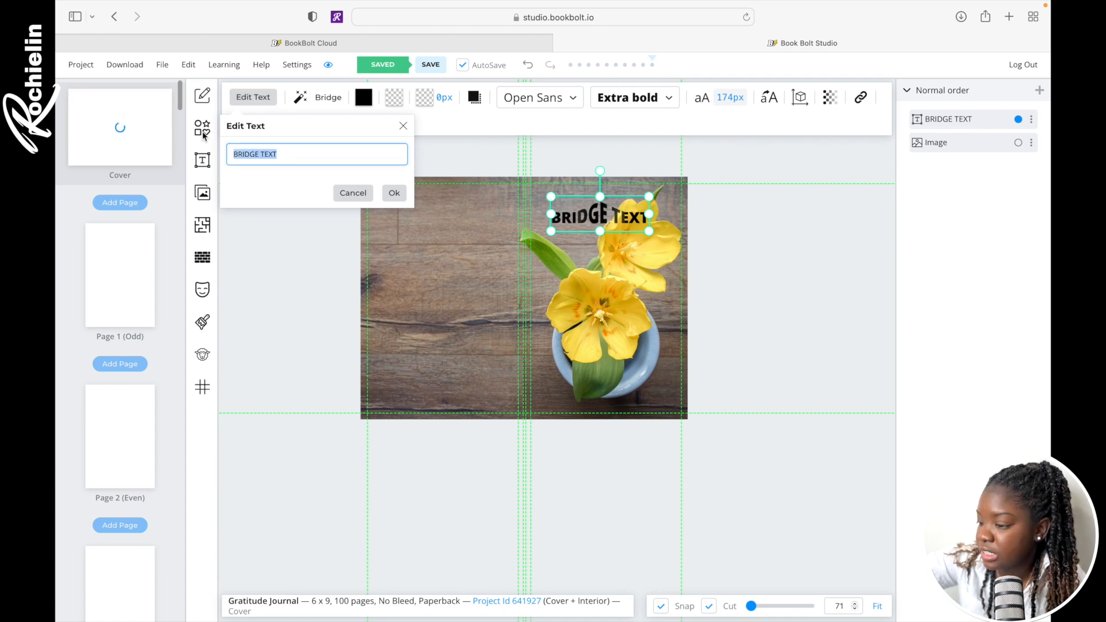
{"action": "type", "text": "GRATITUD"}
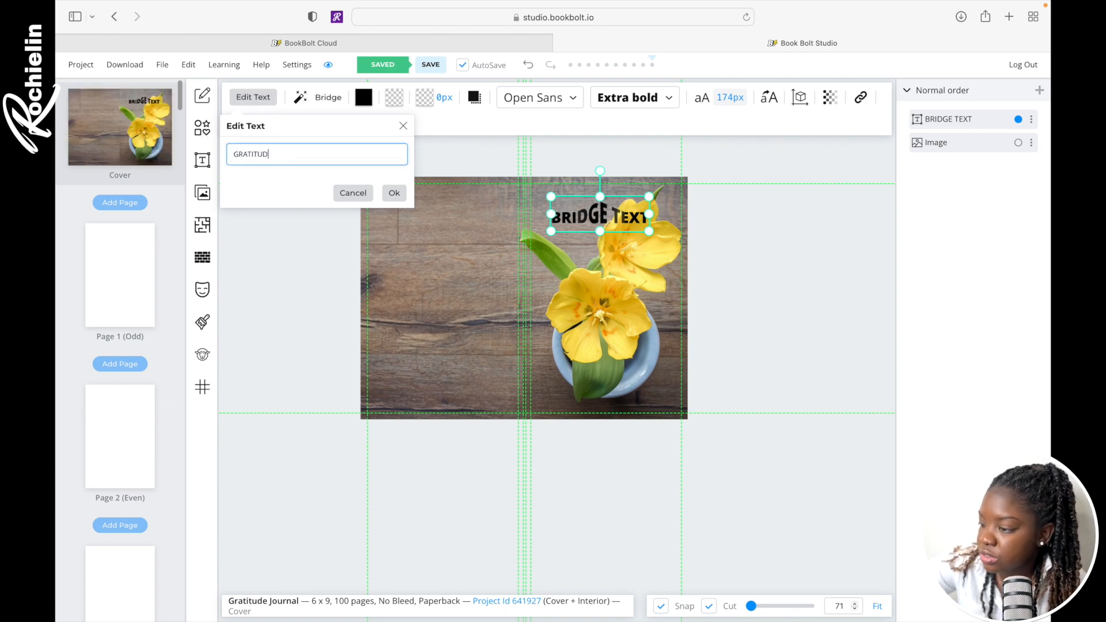
{"action": "type", "text": "E JOURNAL"}
{"action": "key", "text": "Return"}
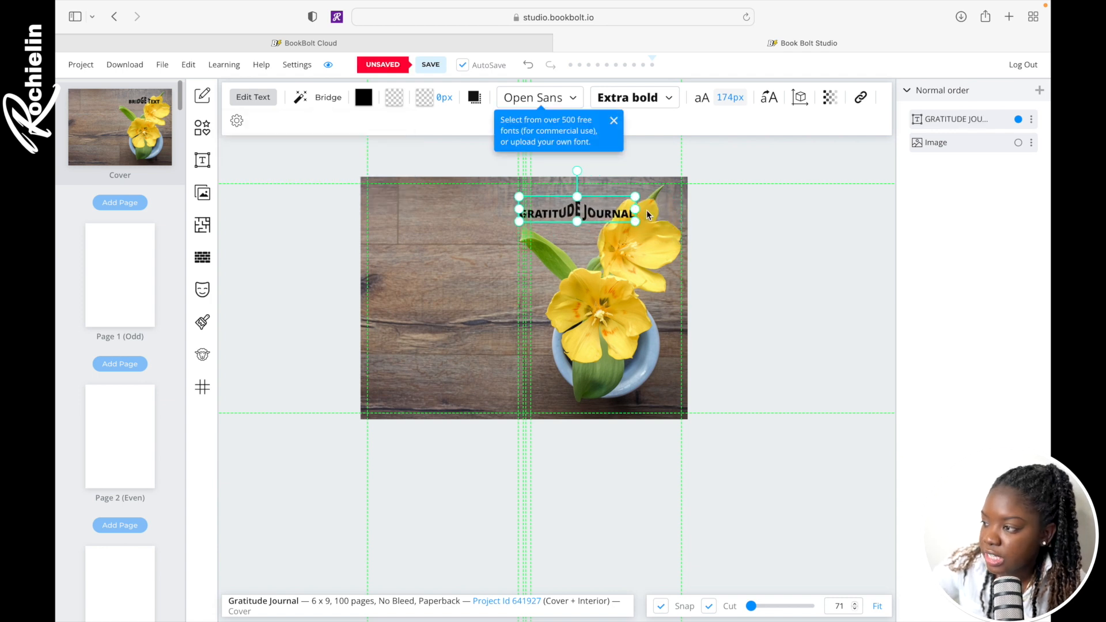
Centre and enlarge the "GRATITUDE JOURNAL" title near the front cover's top edge, with off-white lettering on a dark green 444c27 background
{"action": "left_click_drag", "start_coordinate": [579, 208], "coordinate": [603, 209]}
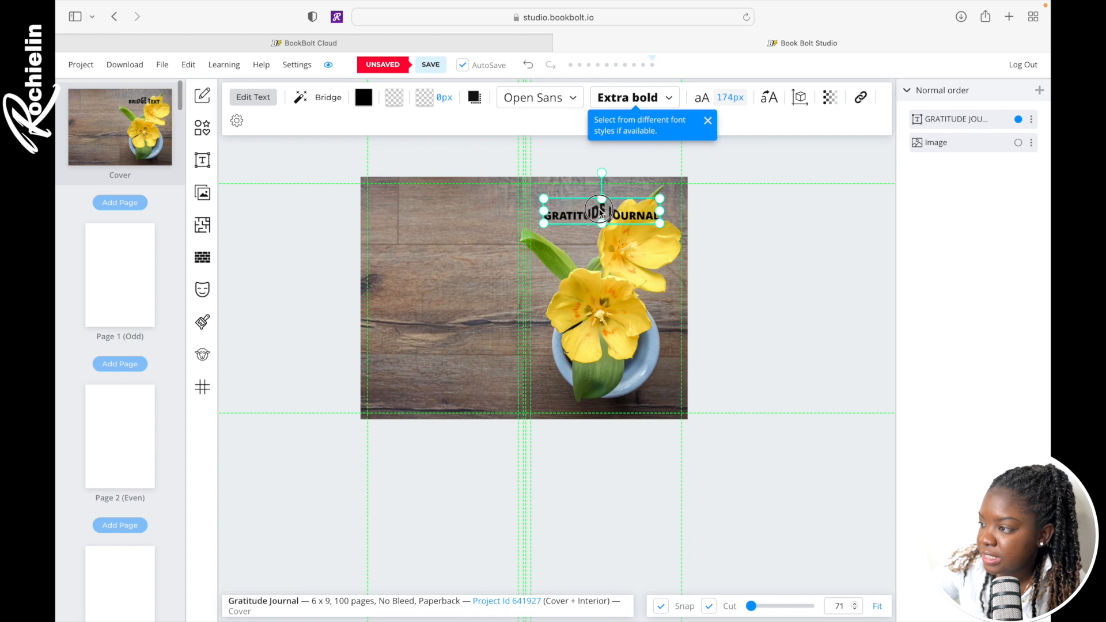
{"action": "left_click", "coordinate": [794, 235]}
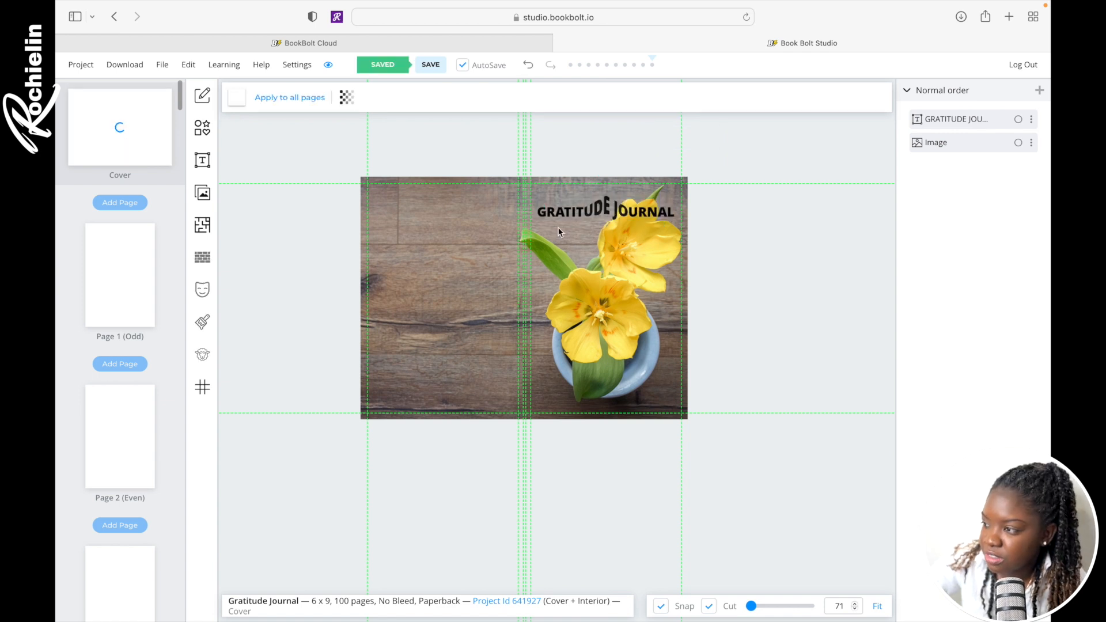
{"action": "left_click", "coordinate": [610, 210]}
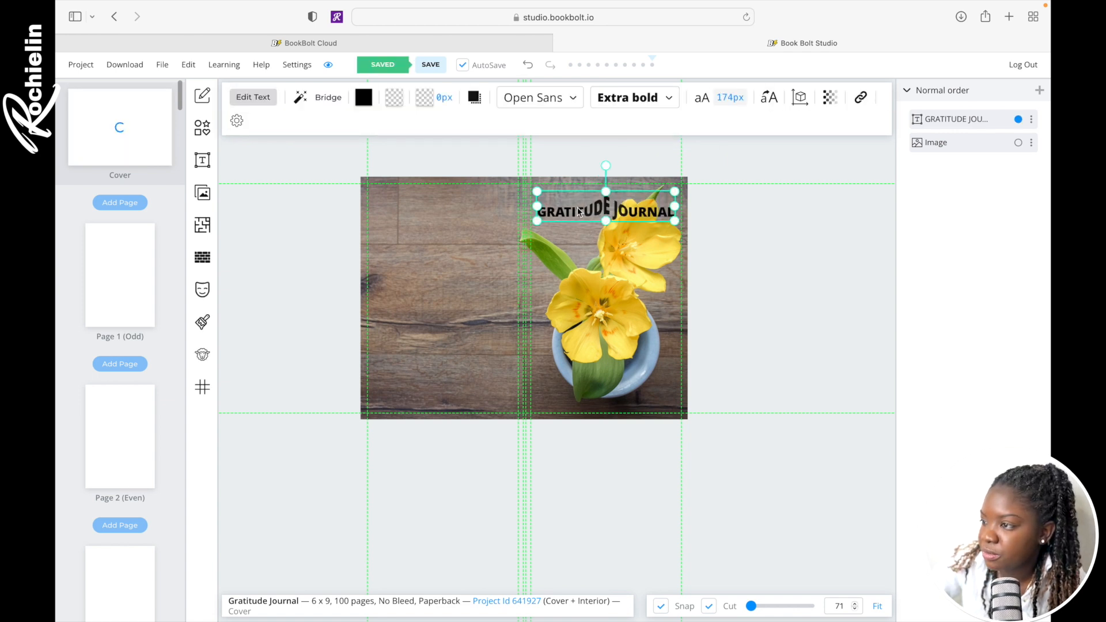
{"action": "left_click", "coordinate": [392, 98]}
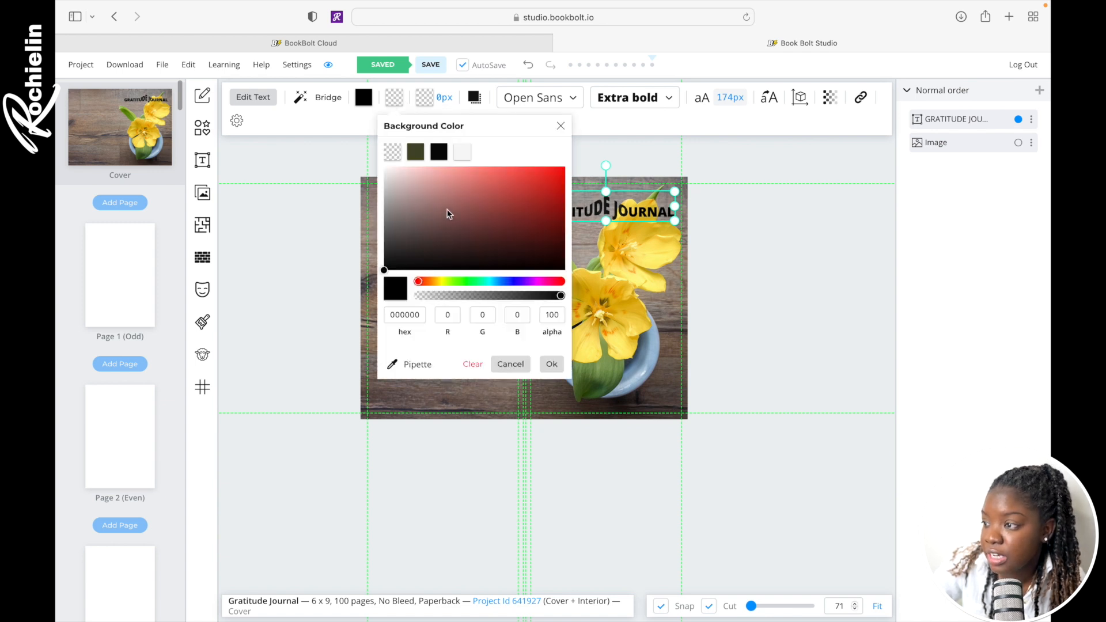
{"action": "left_click", "coordinate": [416, 152]}
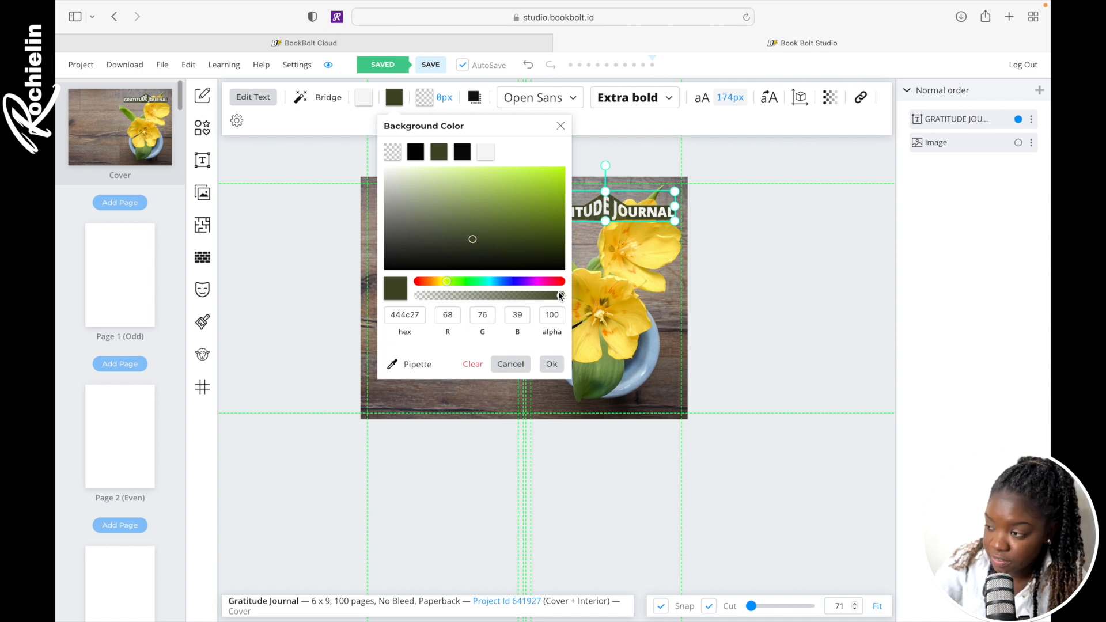
{"action": "left_click", "coordinate": [710, 298]}
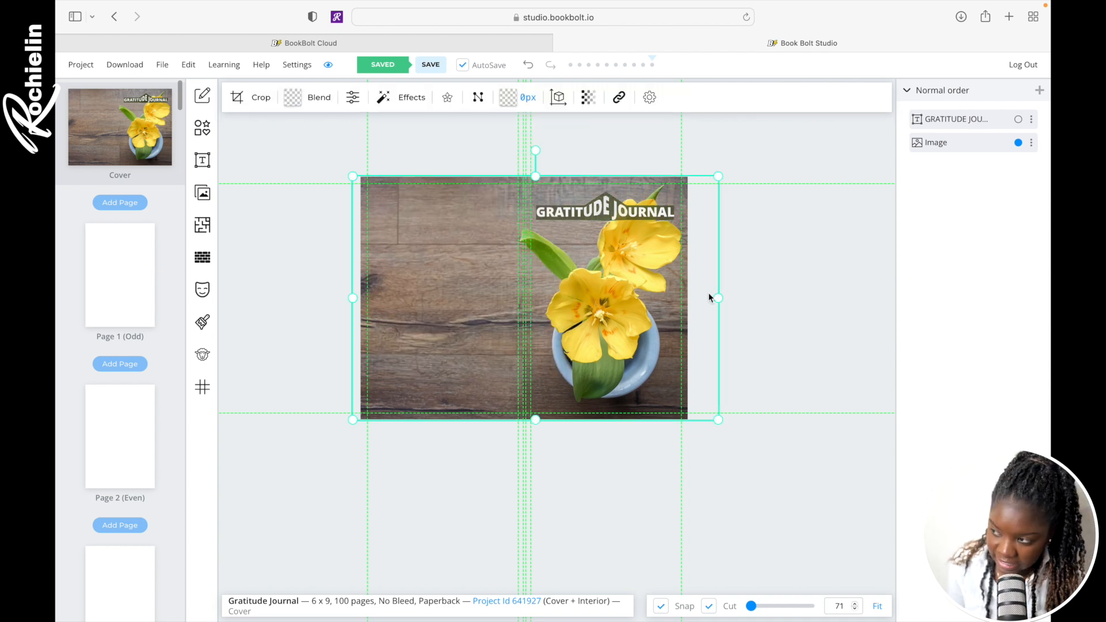
Add a Circular Text element over the lower flower on the front cover, worded "I am thankful for..."
{"action": "left_click", "coordinate": [203, 160]}
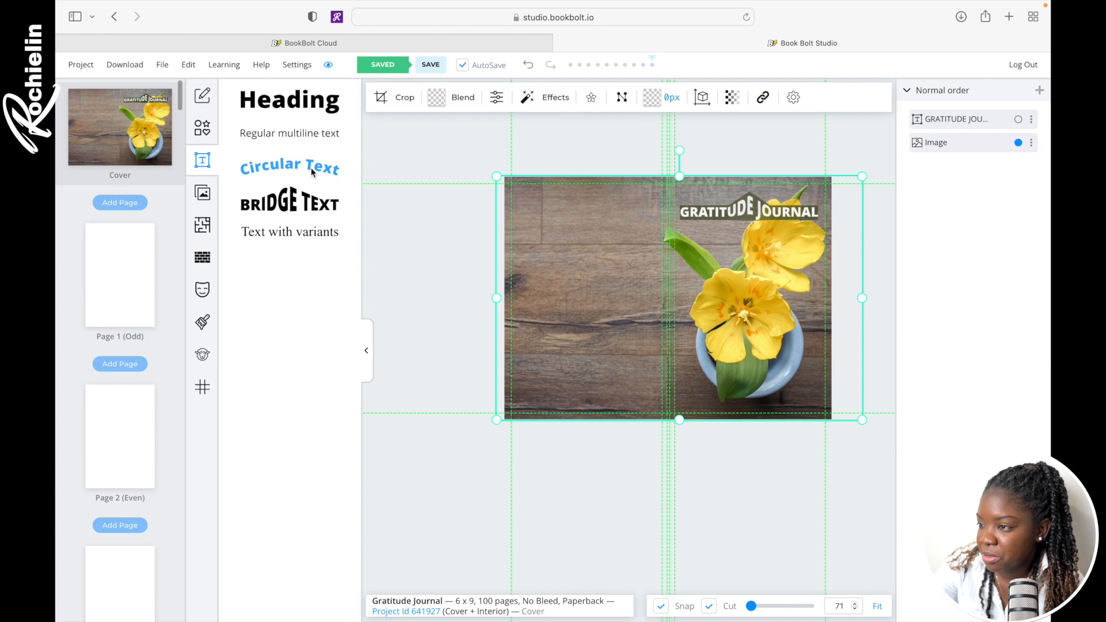
{"action": "left_click", "coordinate": [289, 166]}
{"action": "left_click_drag", "start_coordinate": [703, 297], "coordinate": [782, 299]}
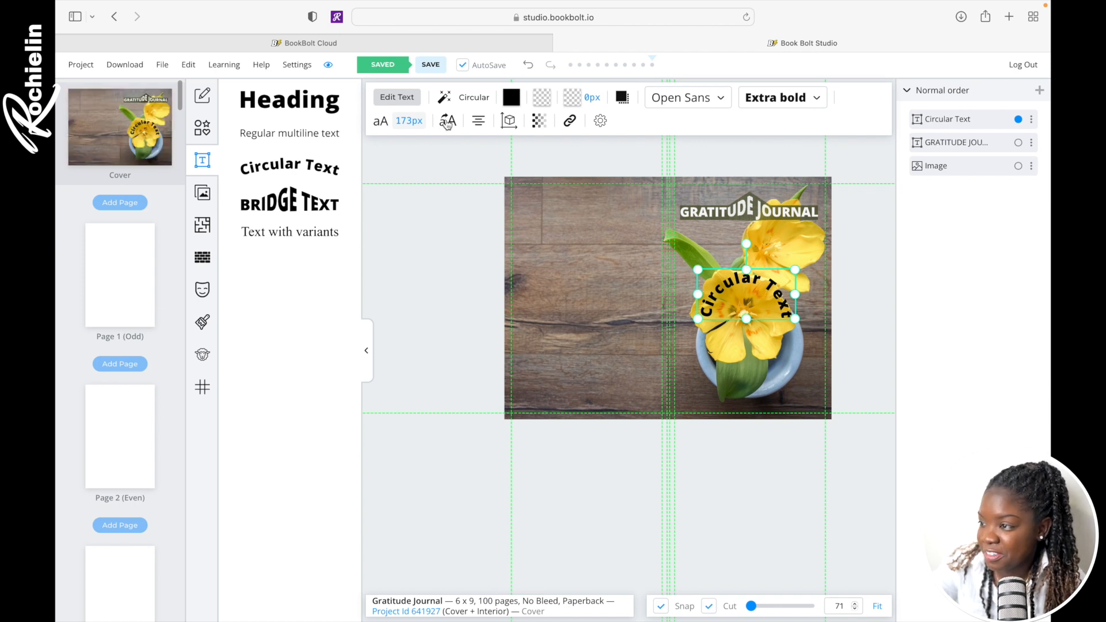
{"action": "left_click", "coordinate": [404, 98]}
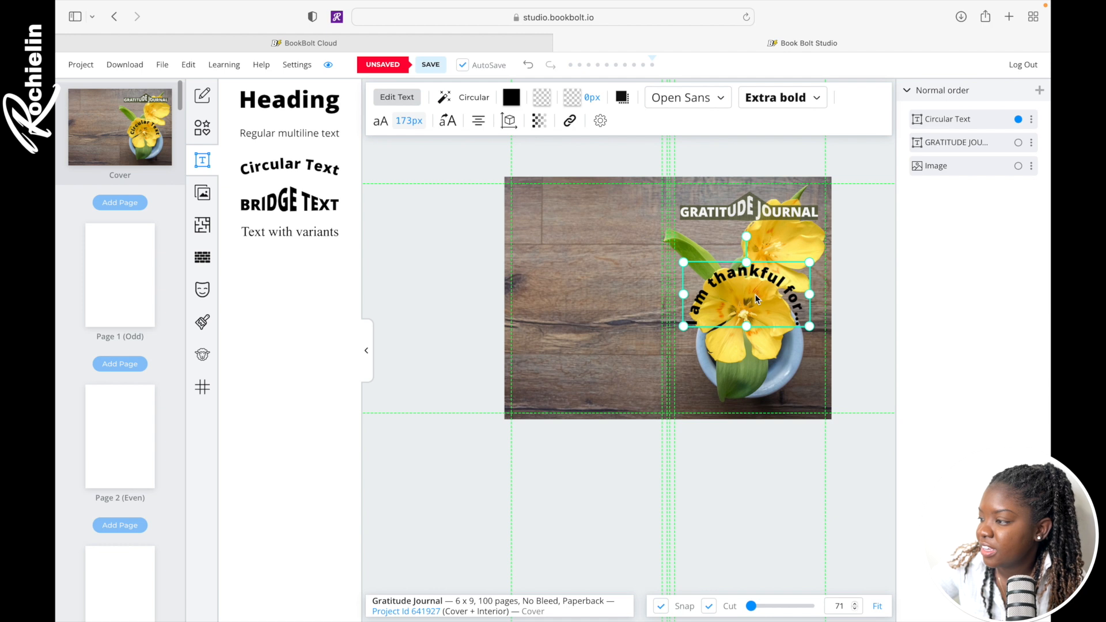
Shrink the circular text, centre it inside the lower flower's petals and colour it dark green
{"action": "left_click_drag", "start_coordinate": [801, 320], "coordinate": [792, 317]}
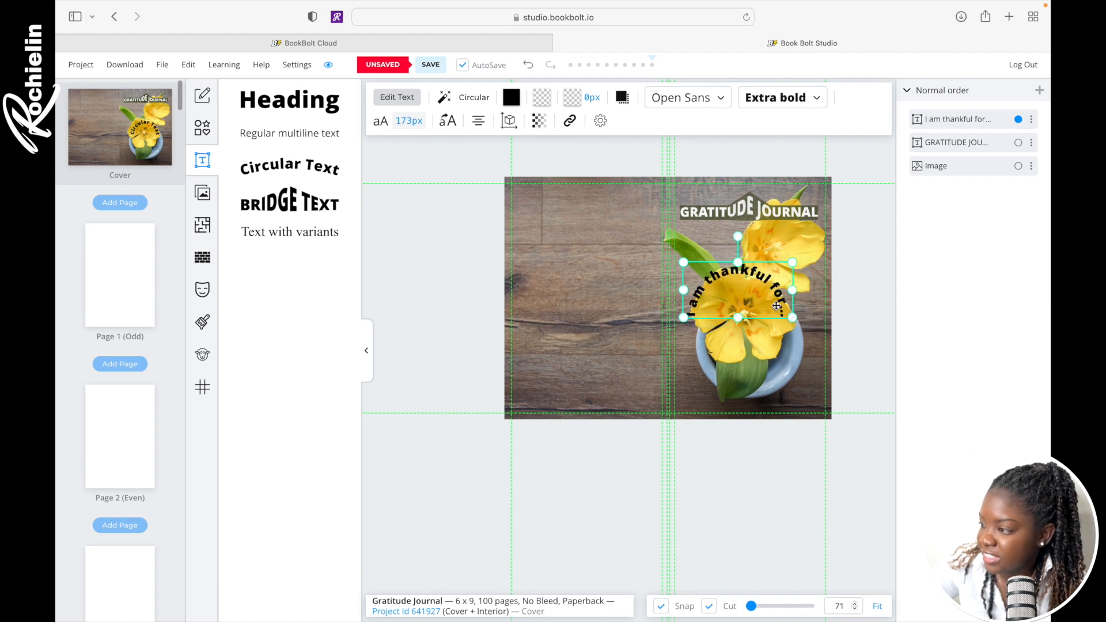
{"action": "left_click_drag", "start_coordinate": [750, 273], "coordinate": [759, 279]}
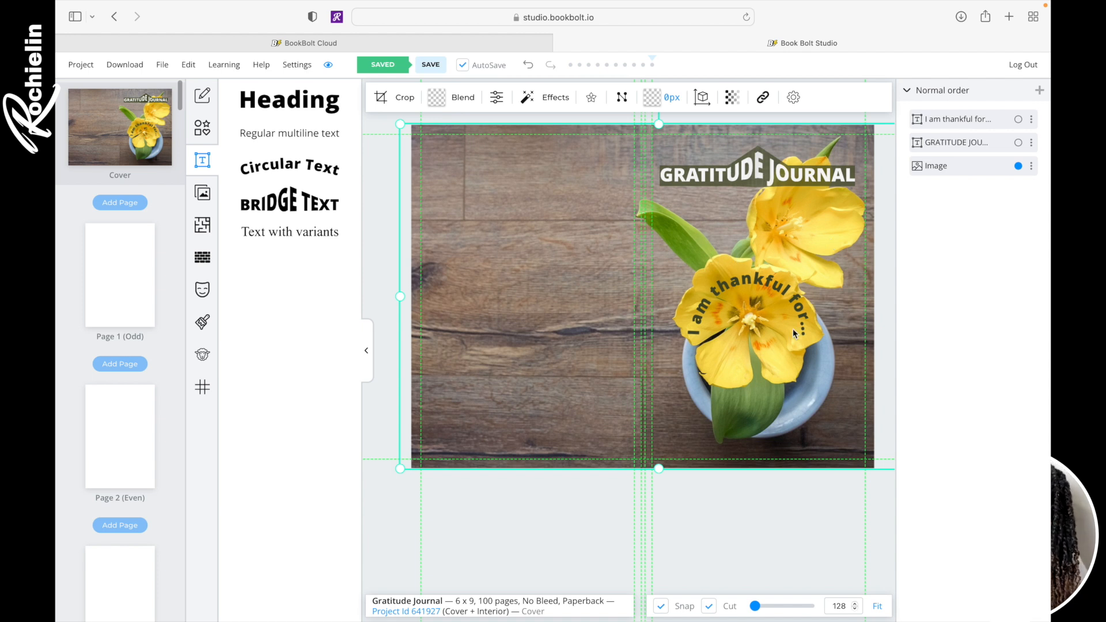
{"action": "left_click", "coordinate": [834, 535]}
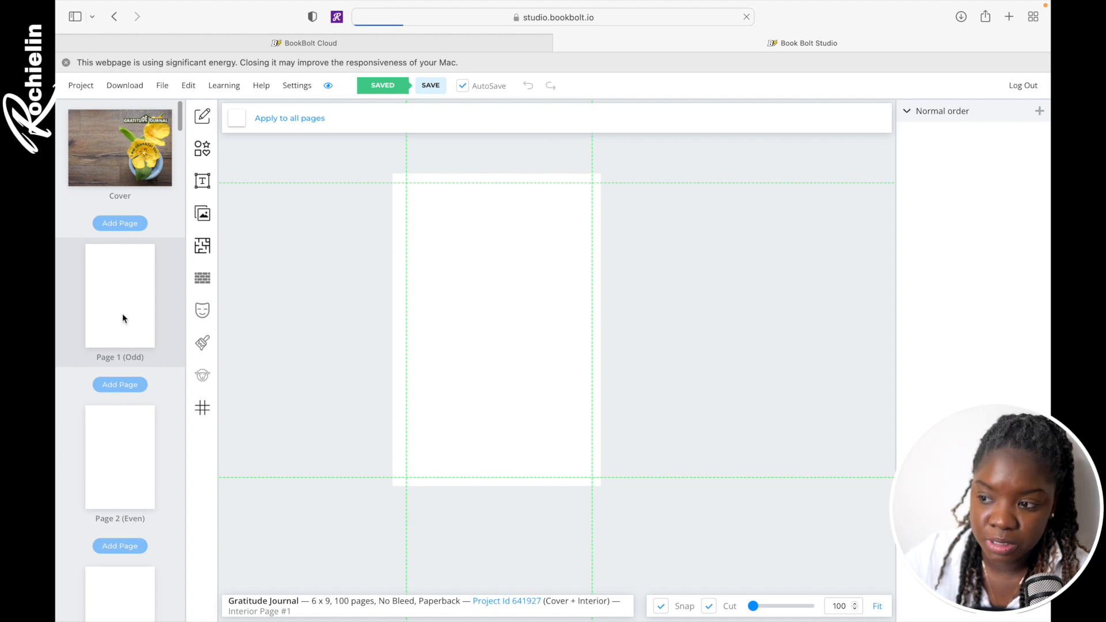
From page 1, search the interior templates library for "grati" and choose the Gratitude Journal template
{"action": "left_click", "coordinate": [134, 296]}
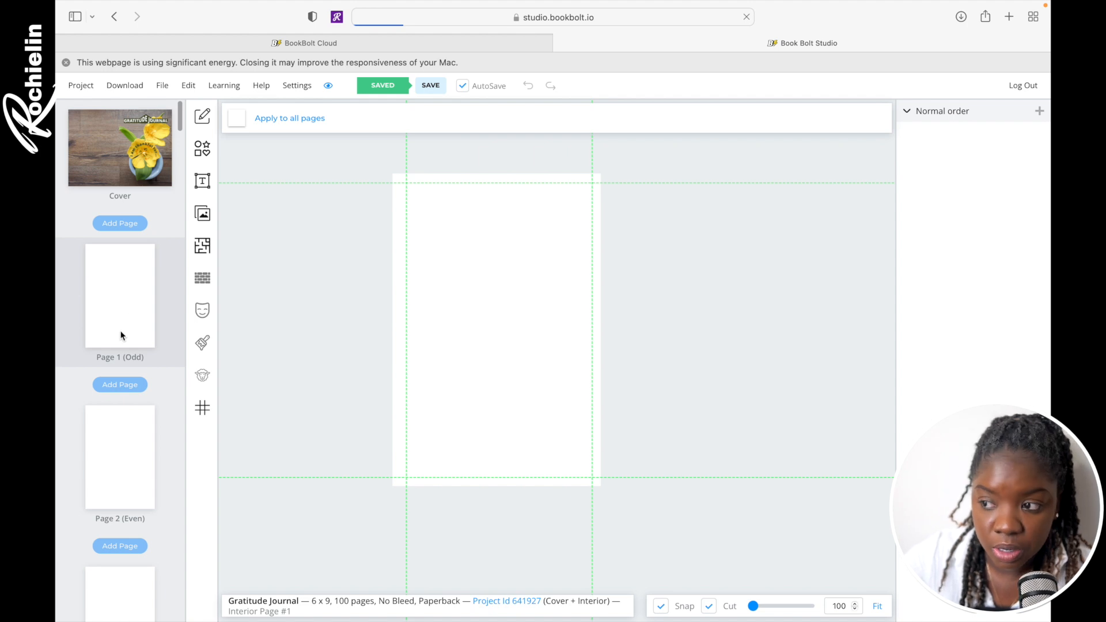
{"action": "left_click", "coordinate": [200, 250]}
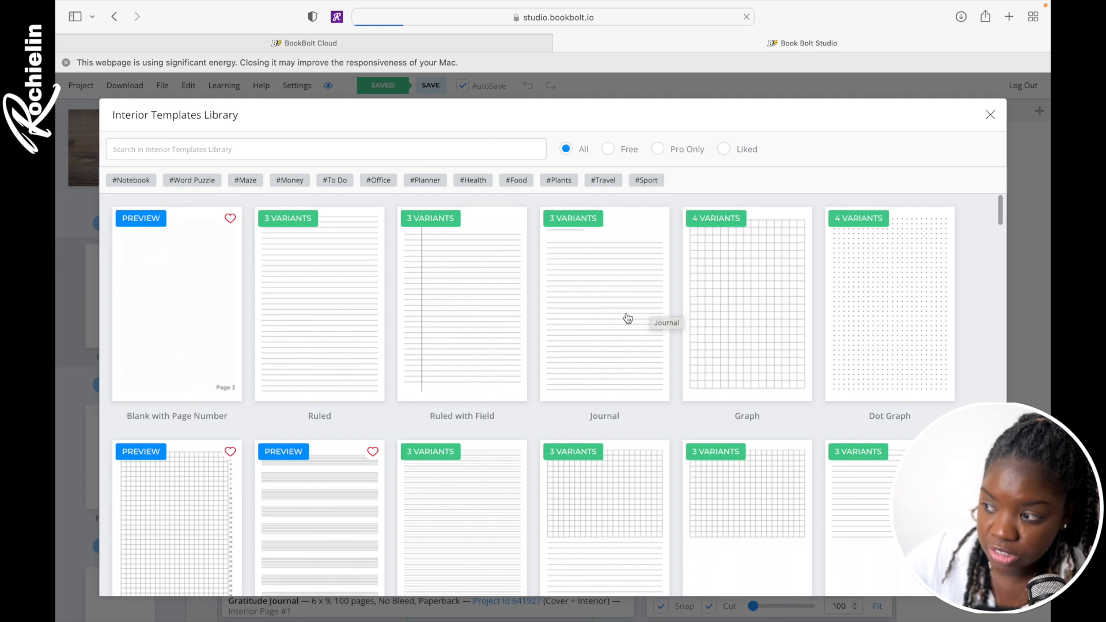
{"action": "scroll", "coordinate": [619, 453], "scroll_direction": "down", "scroll_amount": 12}
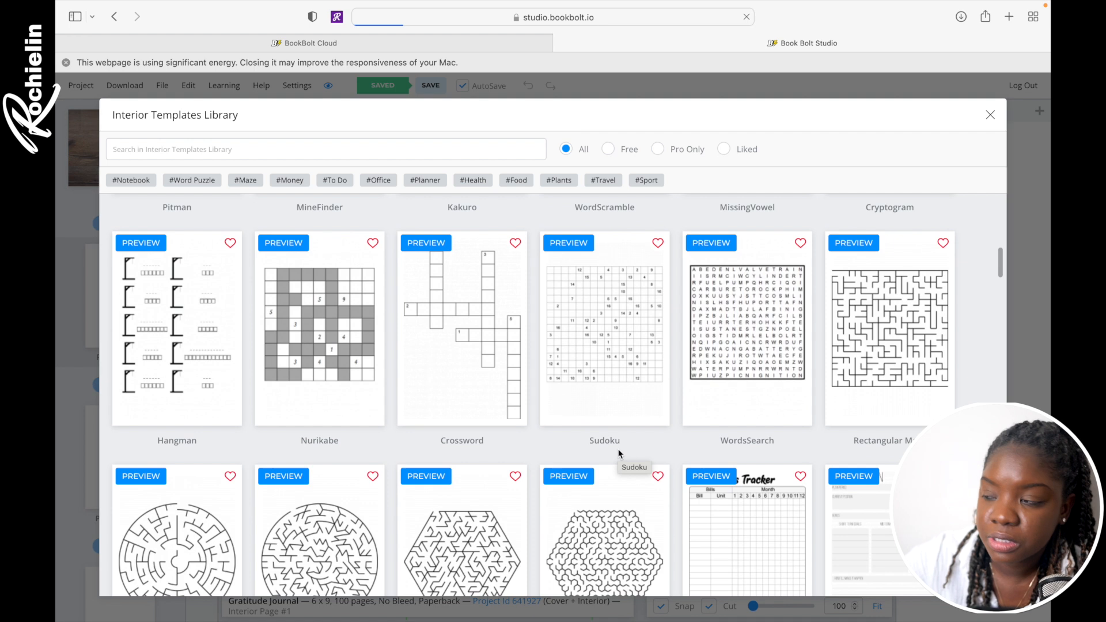
{"action": "scroll", "coordinate": [620, 453], "scroll_direction": "down", "scroll_amount": 4}
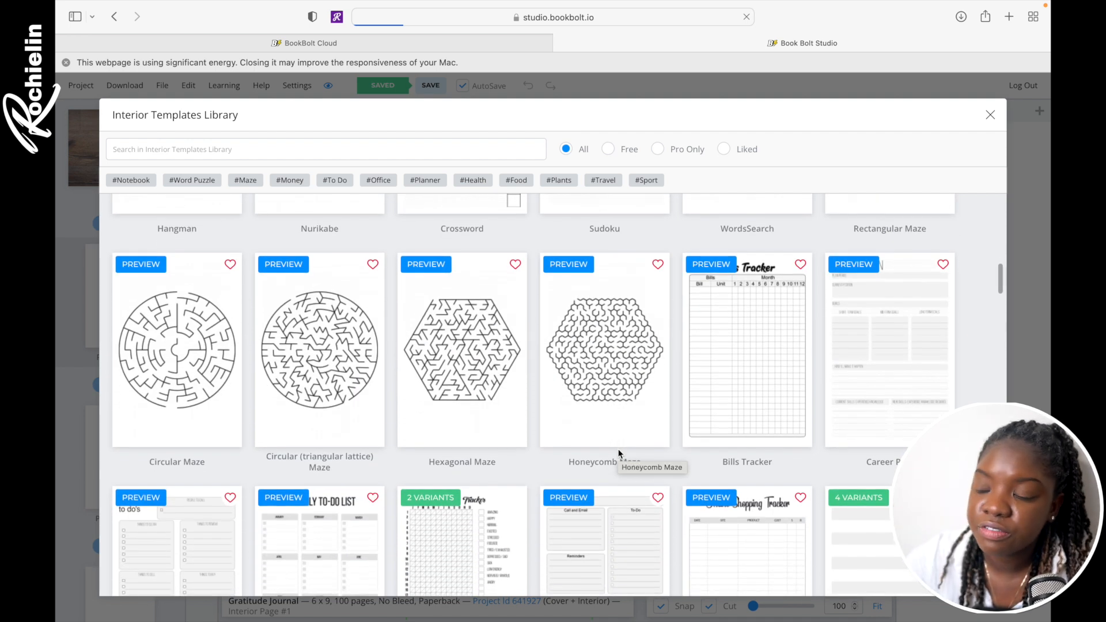
{"action": "scroll", "coordinate": [619, 453], "scroll_direction": "down", "scroll_amount": 5}
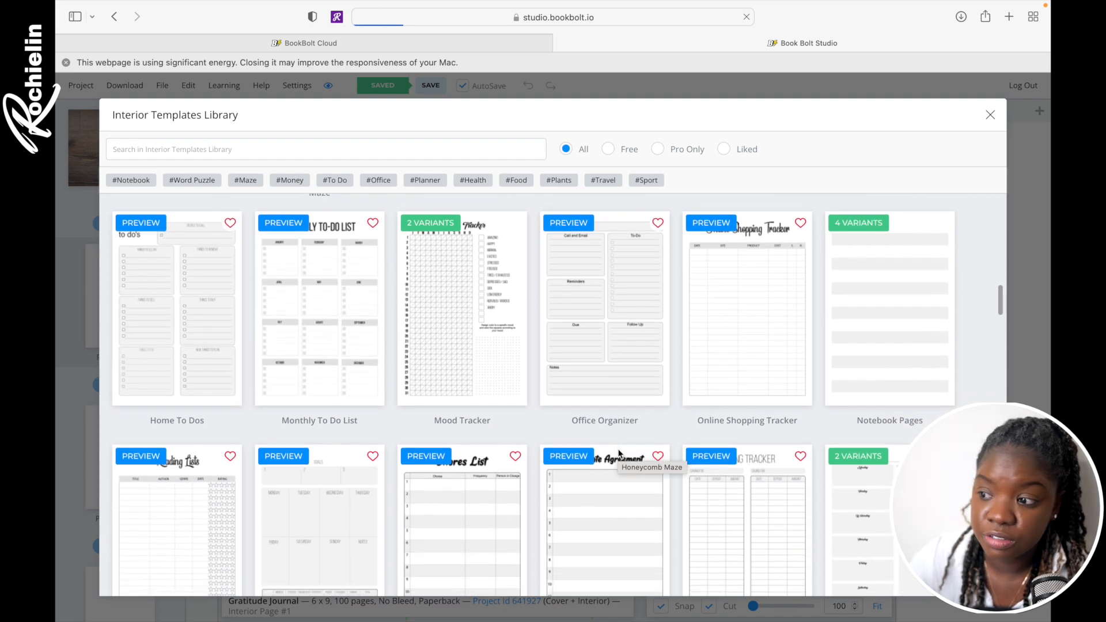
{"action": "scroll", "coordinate": [619, 453], "scroll_direction": "up", "scroll_amount": 20}
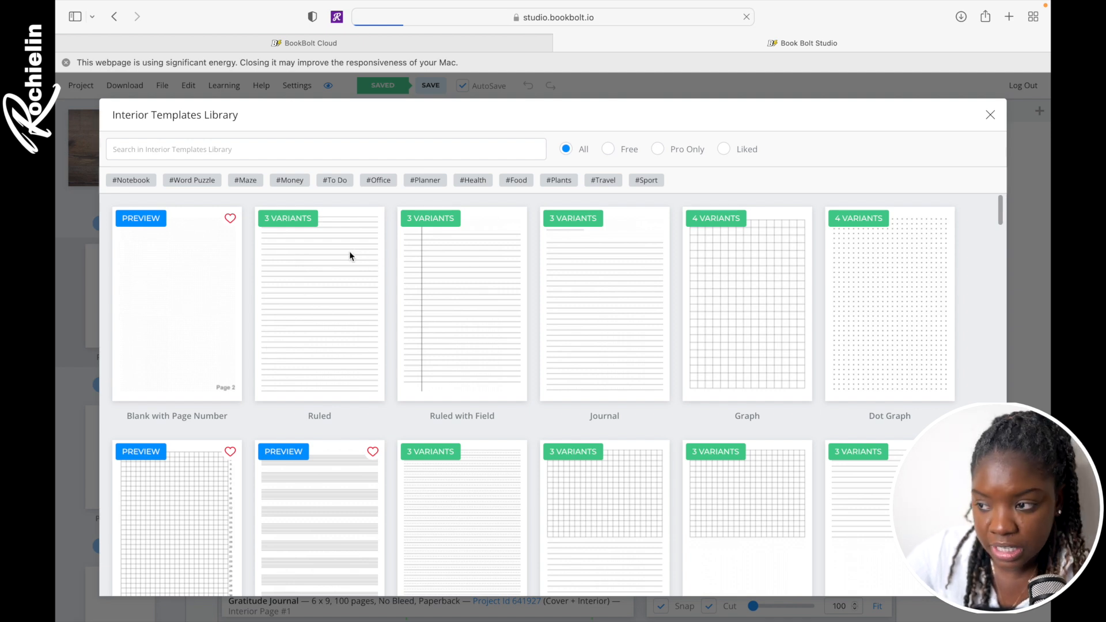
{"action": "left_click", "coordinate": [270, 156]}
{"action": "type", "text": "grati"}
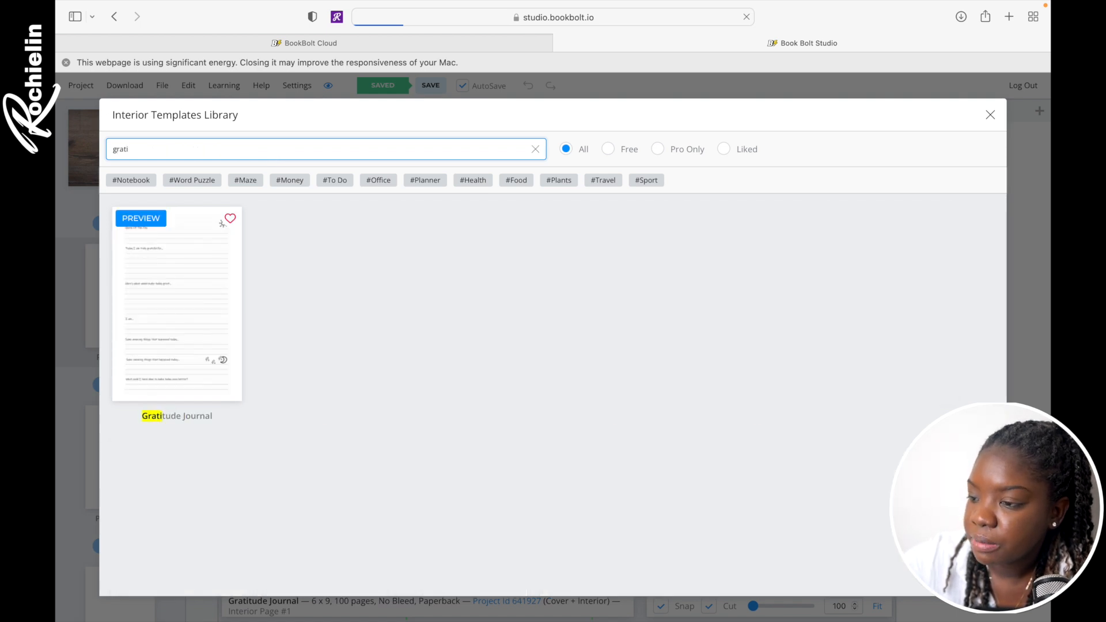
{"action": "left_click", "coordinate": [158, 220]}
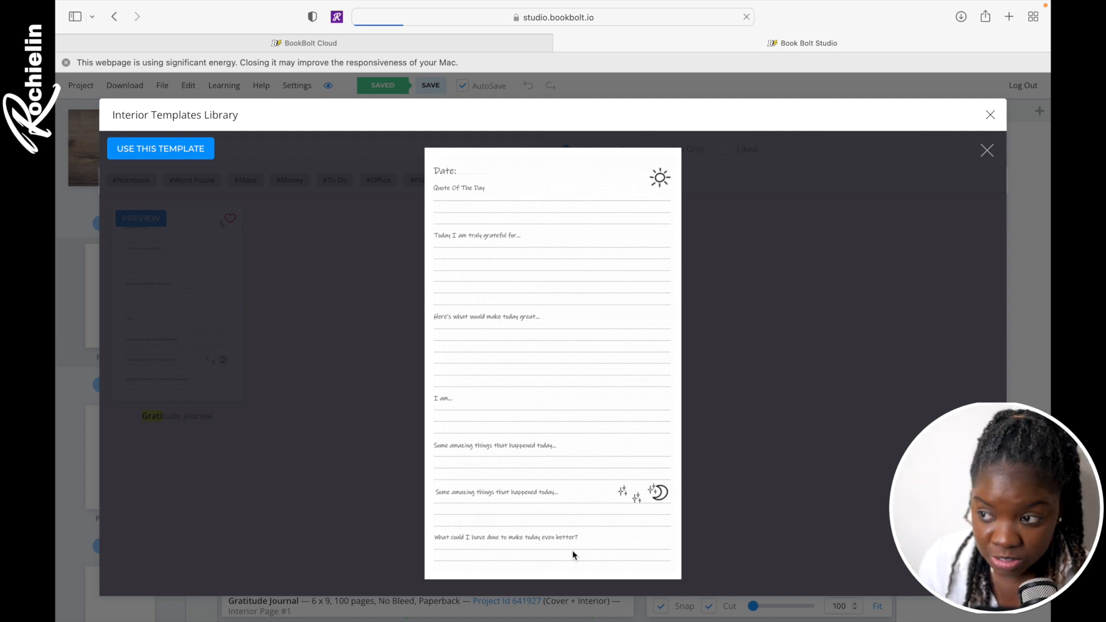
{"action": "left_click", "coordinate": [177, 151]}
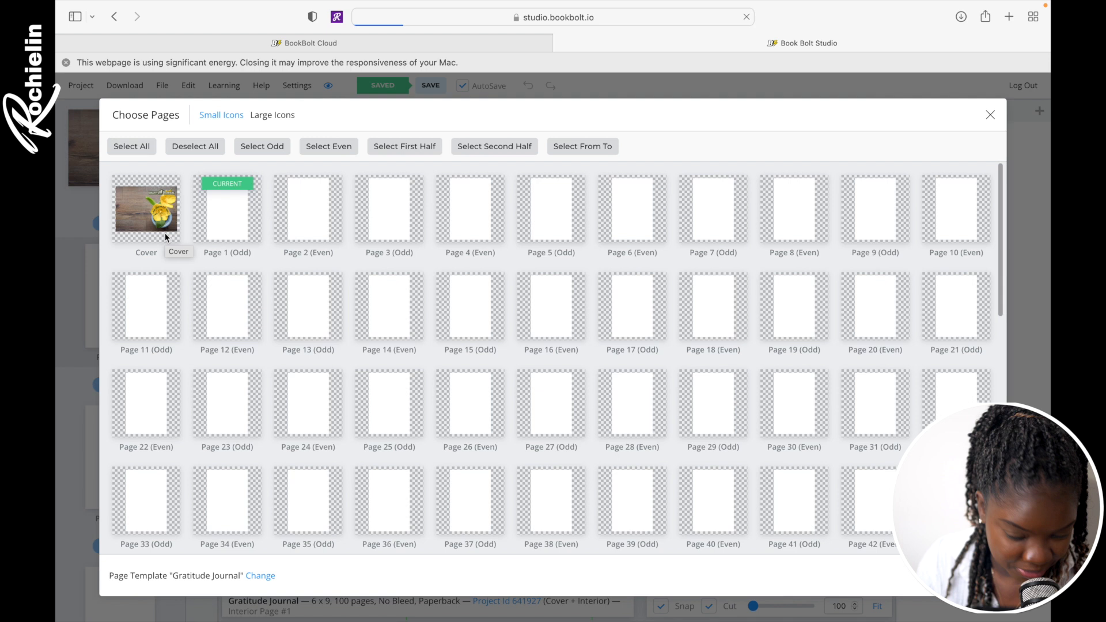
Apply the template to every page except the cover, with 0 in margins and constrained aspect ratio
{"action": "left_click", "coordinate": [136, 146]}
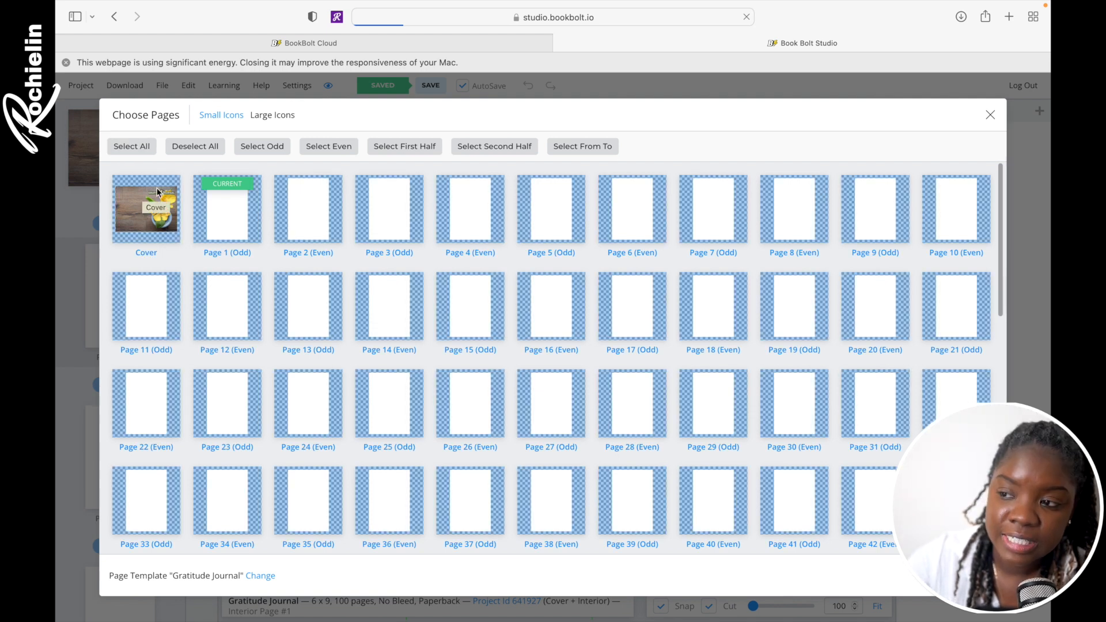
{"action": "left_click", "coordinate": [144, 220]}
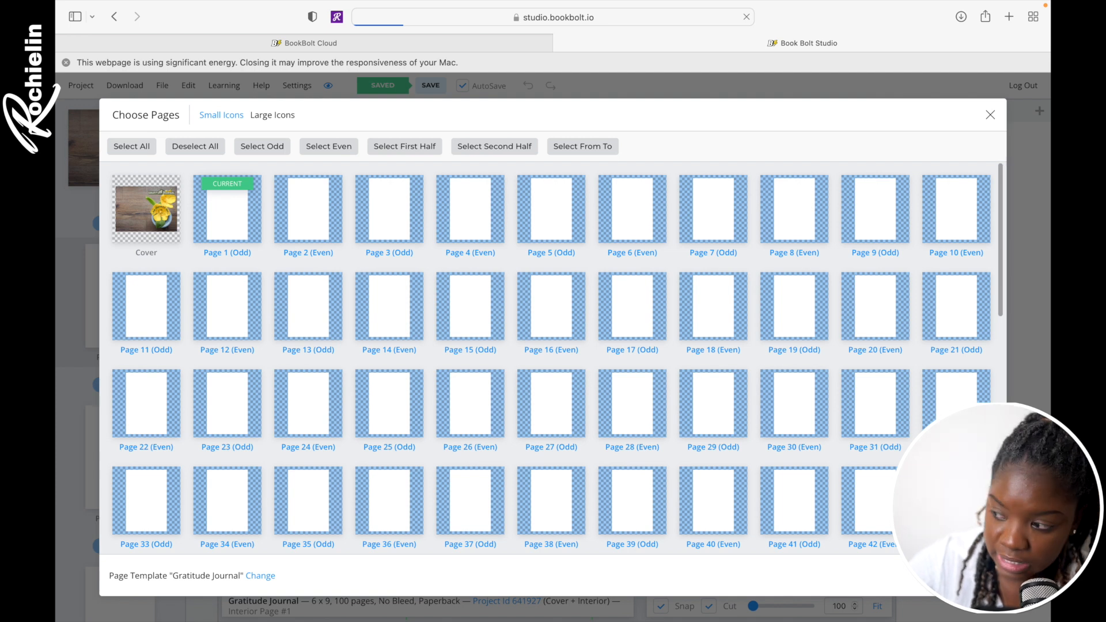
{"action": "left_click", "coordinate": [973, 576]}
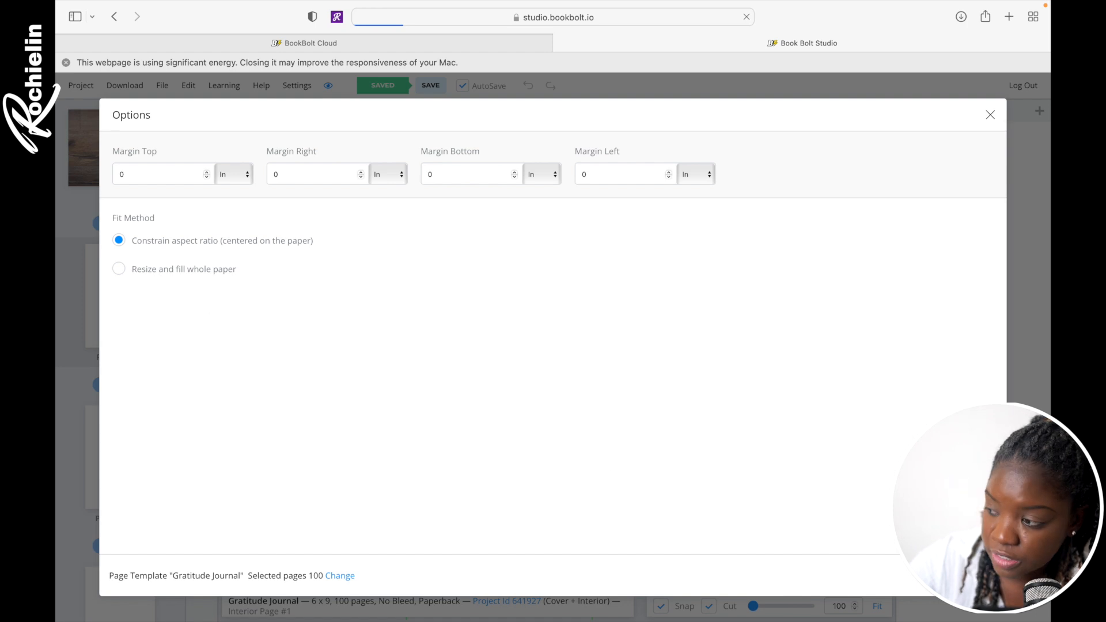
{"action": "left_click", "coordinate": [974, 576]}
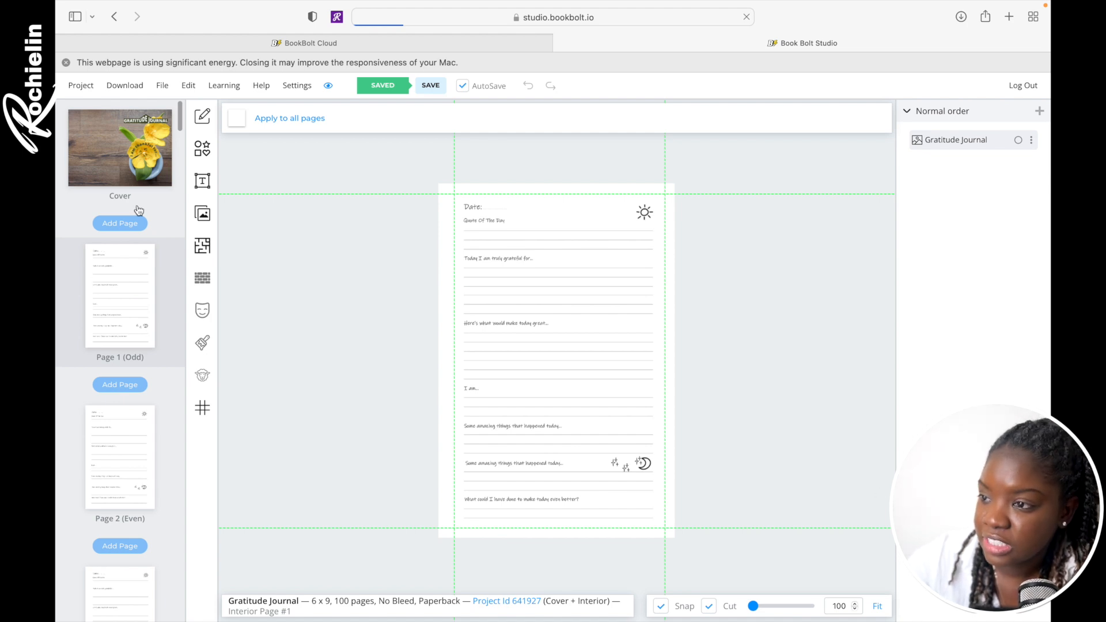
Review the cover, page 2 and page 1 of the journal
{"action": "left_click", "coordinate": [137, 166]}
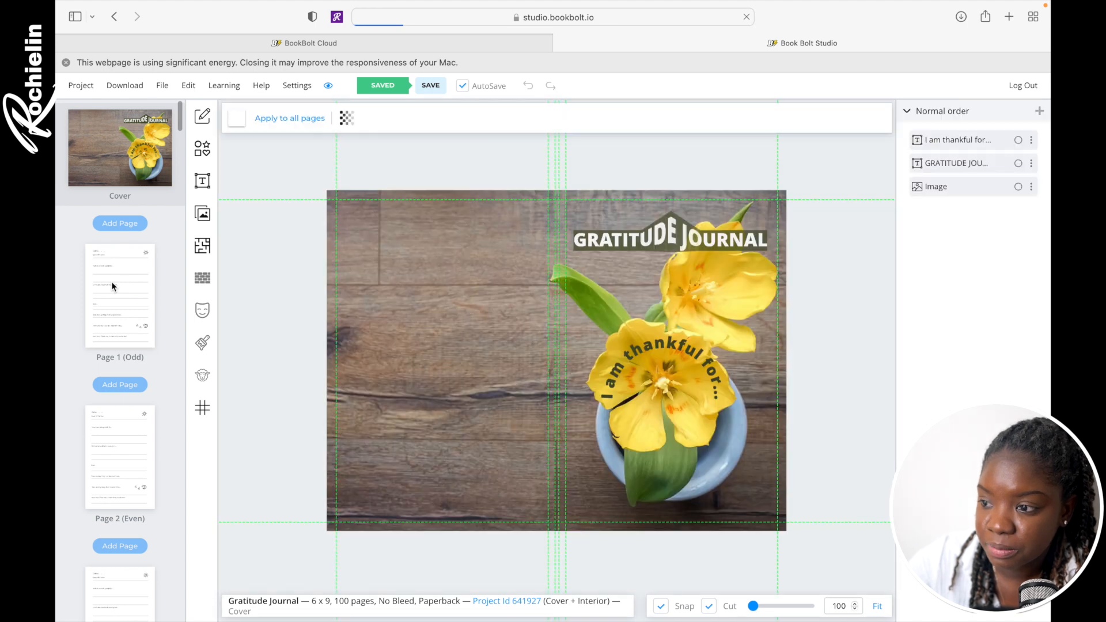
{"action": "left_click", "coordinate": [110, 461]}
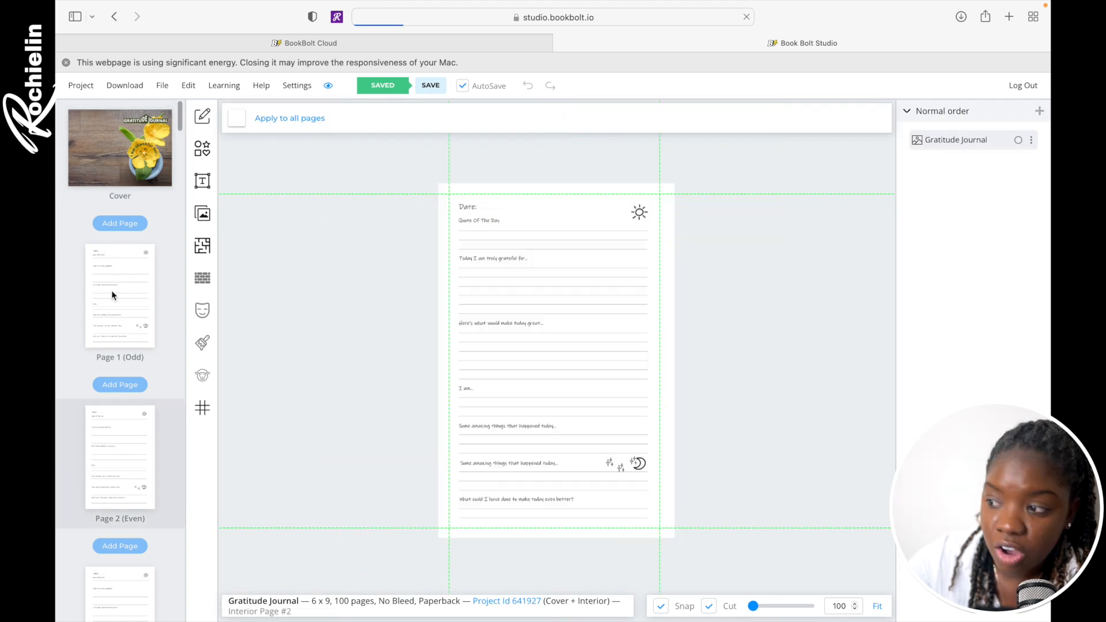
{"action": "left_click", "coordinate": [111, 286]}
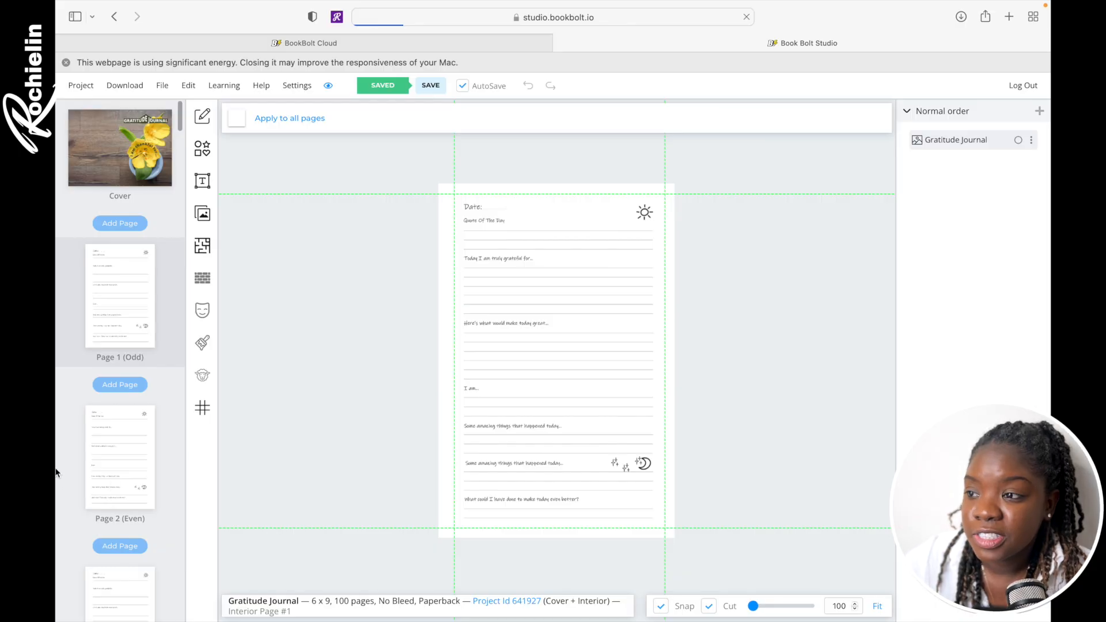
Download the current project in CMYK for printed books and look through the exported cover and interior pages
{"action": "left_click", "coordinate": [124, 85]}
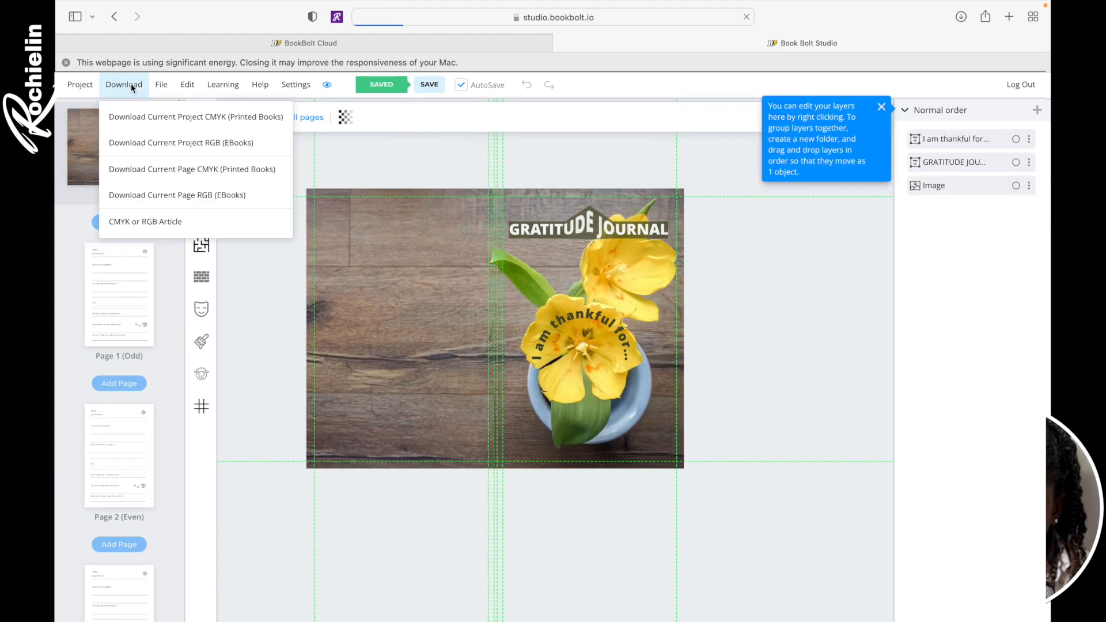
{"action": "left_click", "coordinate": [141, 124]}
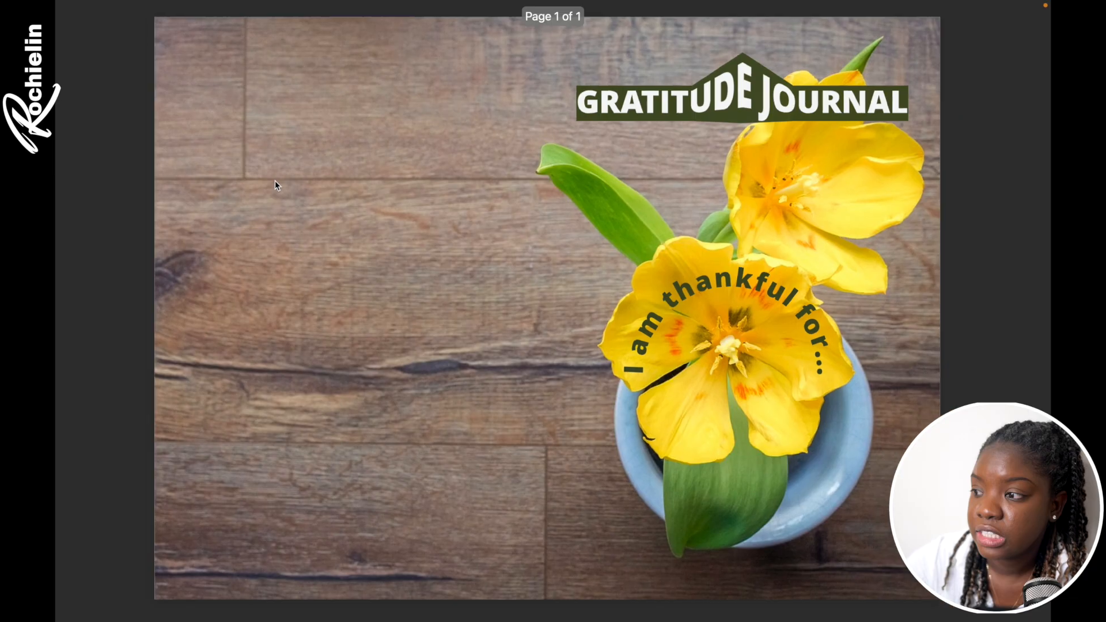
{"action": "scroll", "coordinate": [275, 181], "scroll_direction": "down", "scroll_amount": 5}
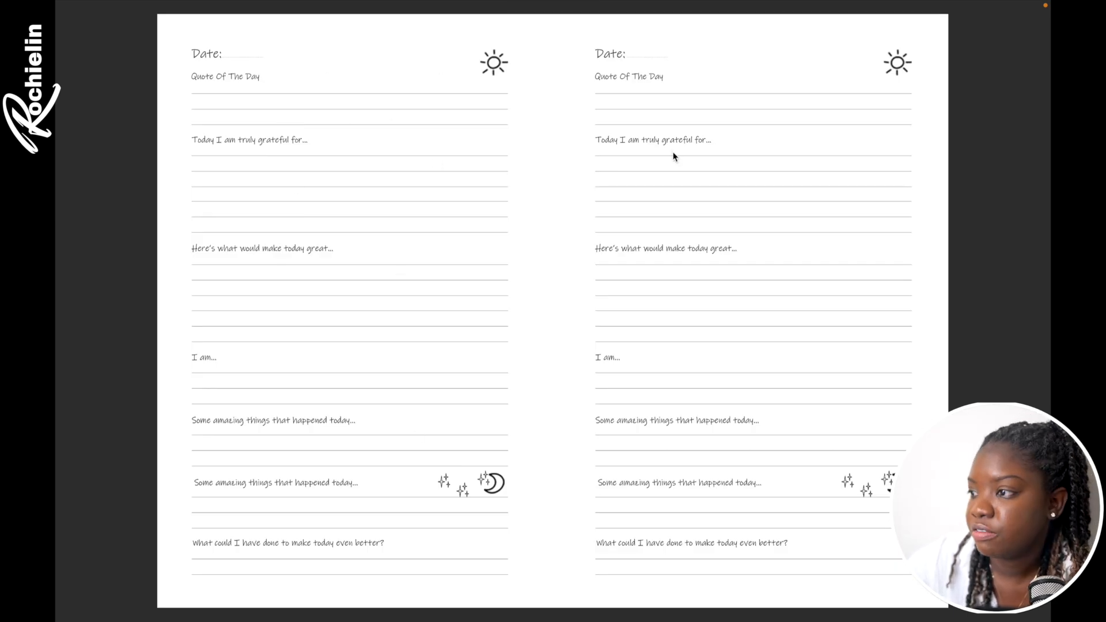
{"action": "scroll", "coordinate": [720, 170], "scroll_direction": "right", "scroll_amount": 3}
{"action": "scroll", "coordinate": [720, 173], "scroll_direction": "right", "scroll_amount": 3}
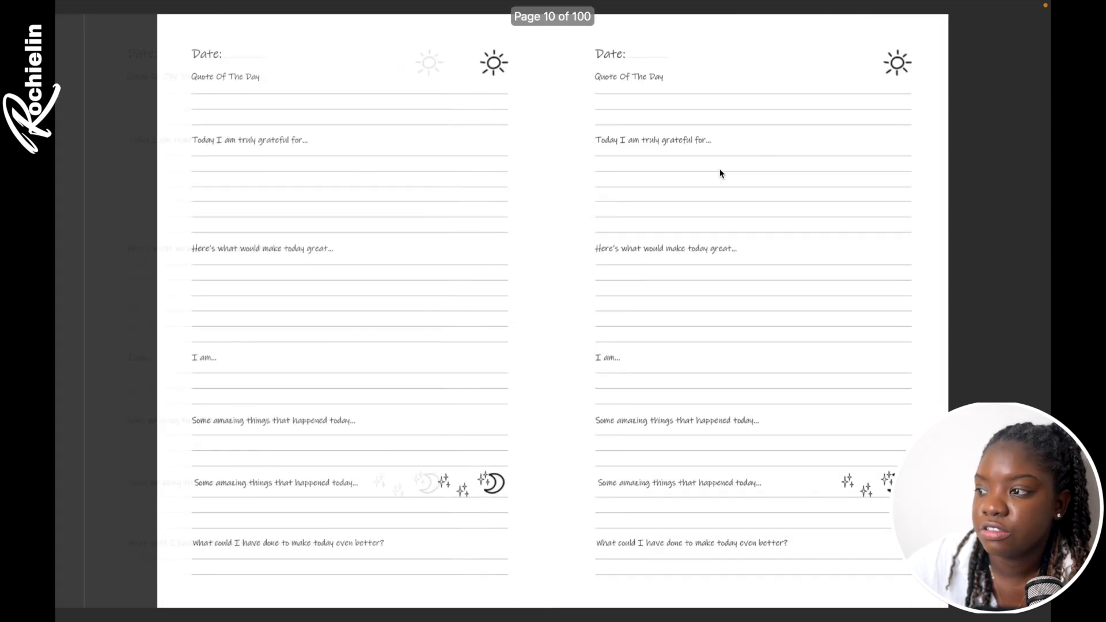
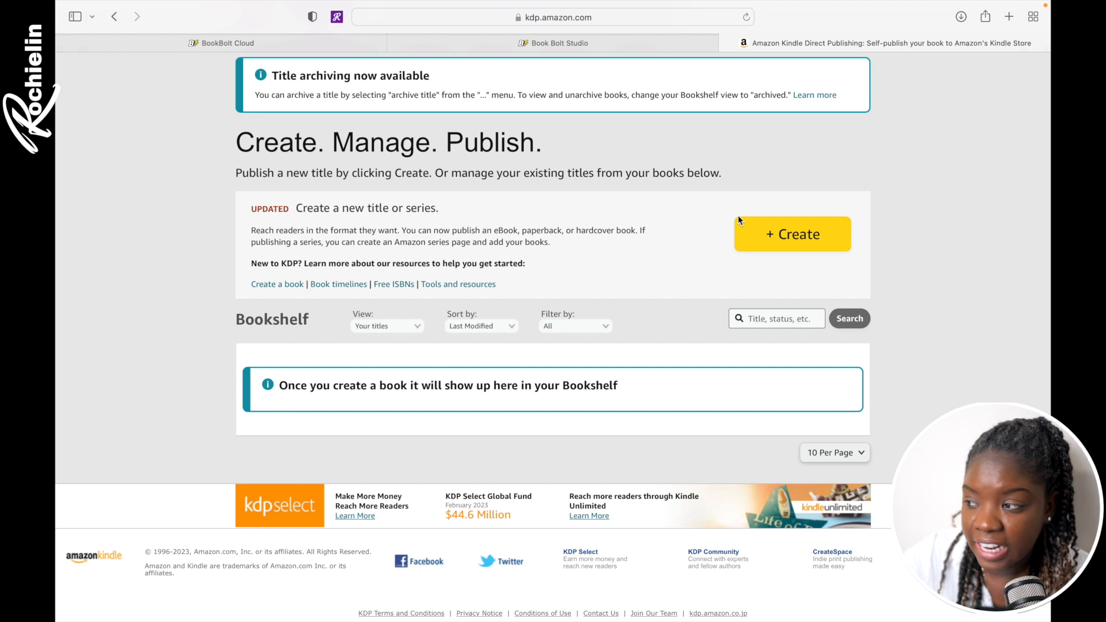
Start a new paperback title in Kindle Direct Publishing
{"action": "left_click", "coordinate": [778, 236]}
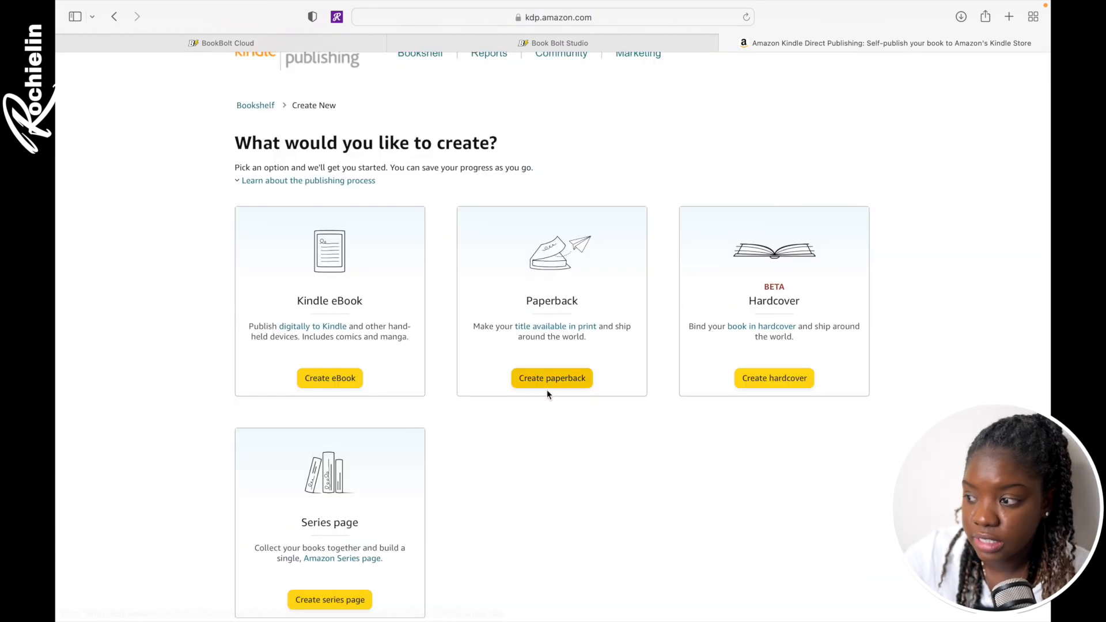
{"action": "left_click", "coordinate": [554, 389]}
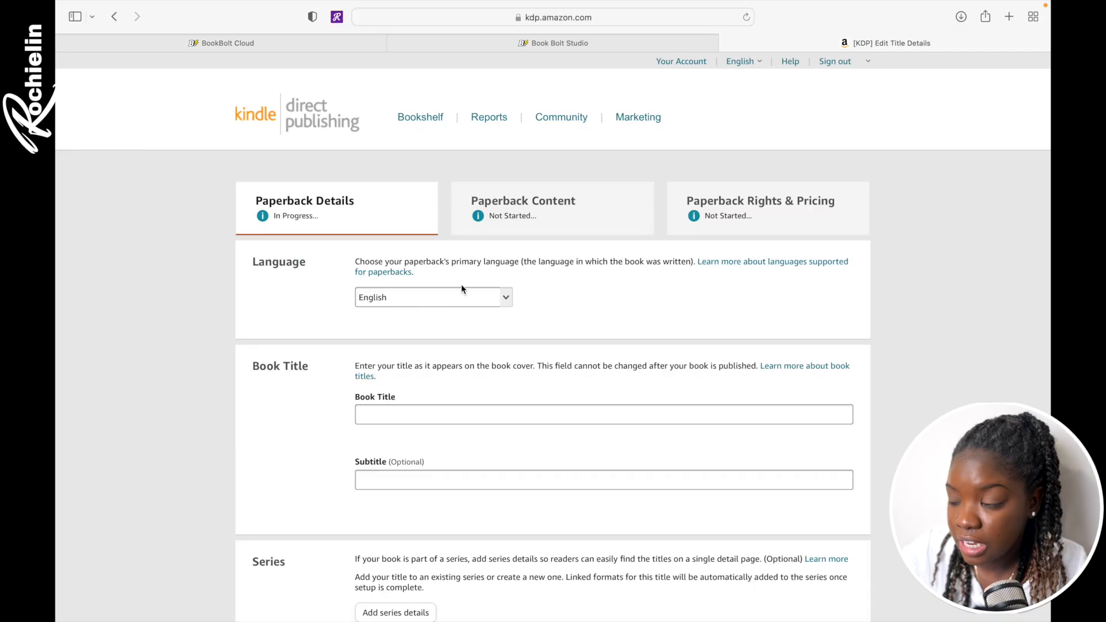
Keep English as the paperback's primary language
{"action": "left_click", "coordinate": [509, 300]}
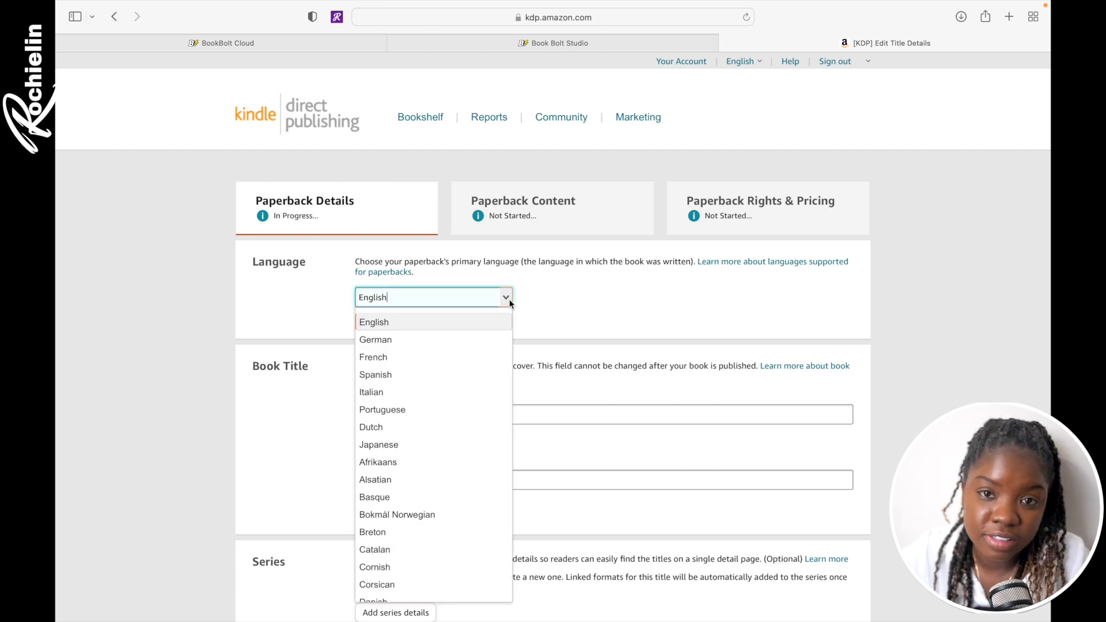
{"action": "left_click", "coordinate": [542, 287]}
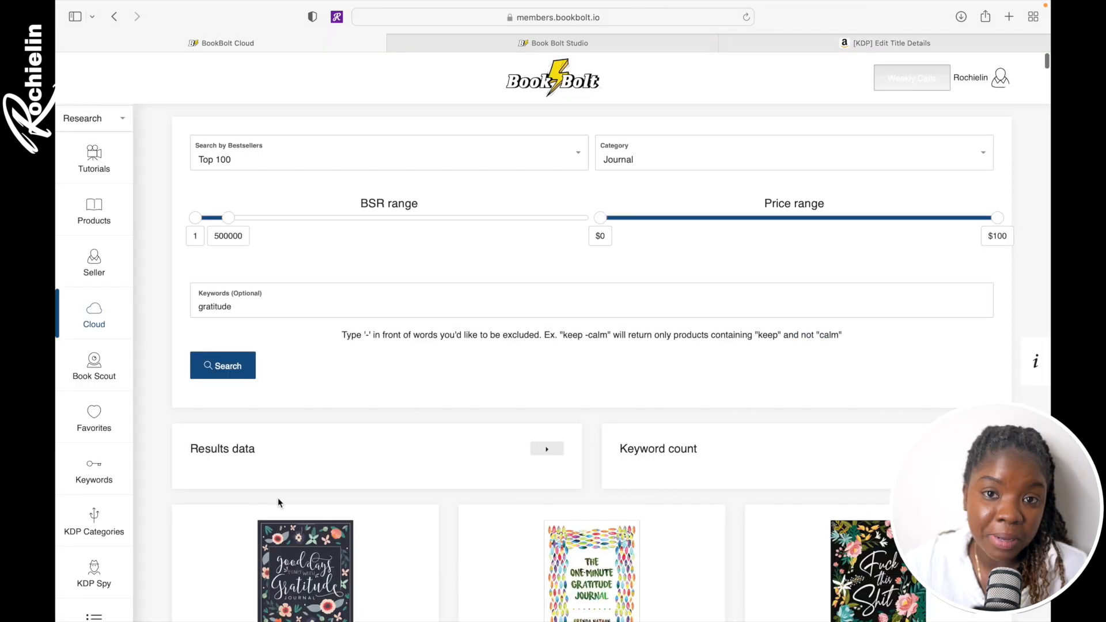
Using gratitude titles in BookBolt Cloud as reference, set the book title to "Daily Gratitude Journal : Daily Guide To Cultivate A Thankful, Positive and Happy Mindset"
{"action": "scroll", "coordinate": [278, 498], "scroll_direction": "down", "scroll_amount": 3}
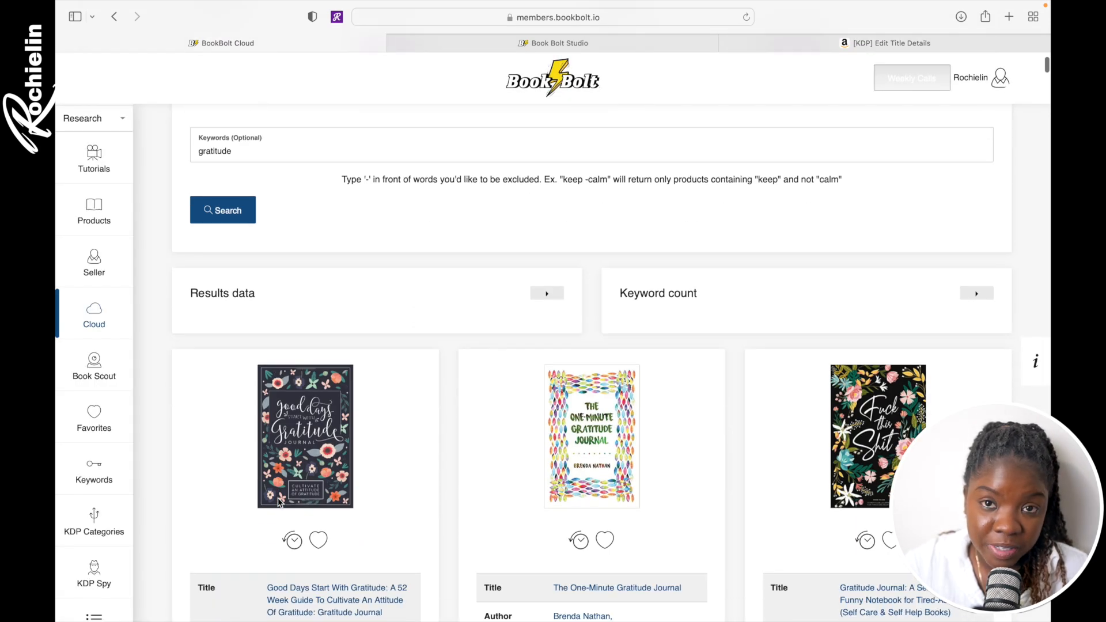
{"action": "scroll", "coordinate": [278, 502], "scroll_direction": "down", "scroll_amount": 5}
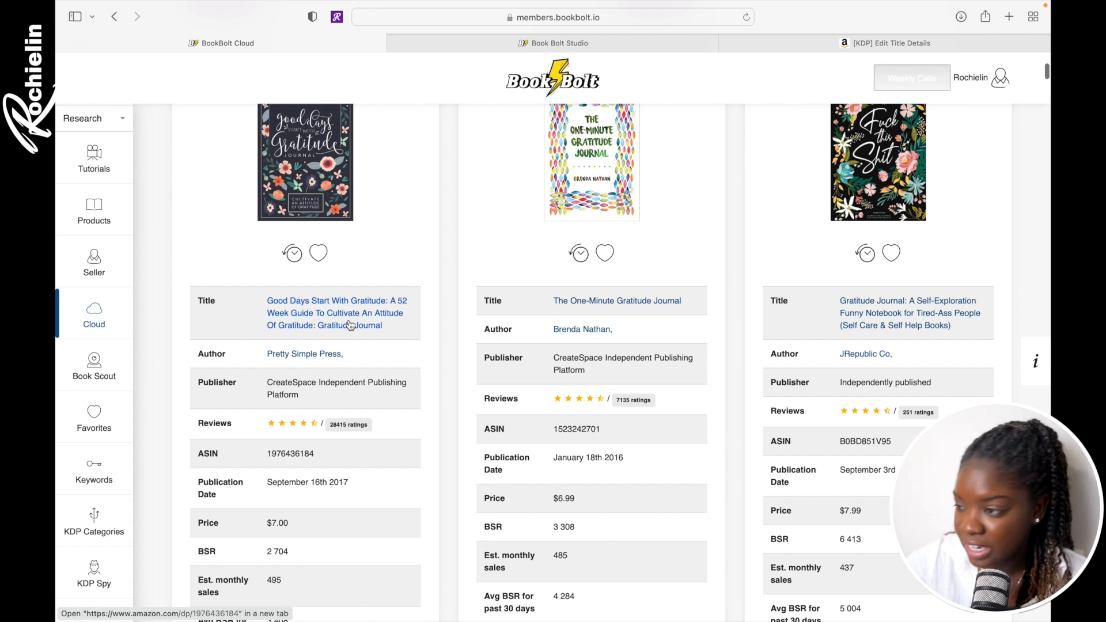
{"action": "scroll", "coordinate": [349, 319], "scroll_direction": "down", "scroll_amount": 2}
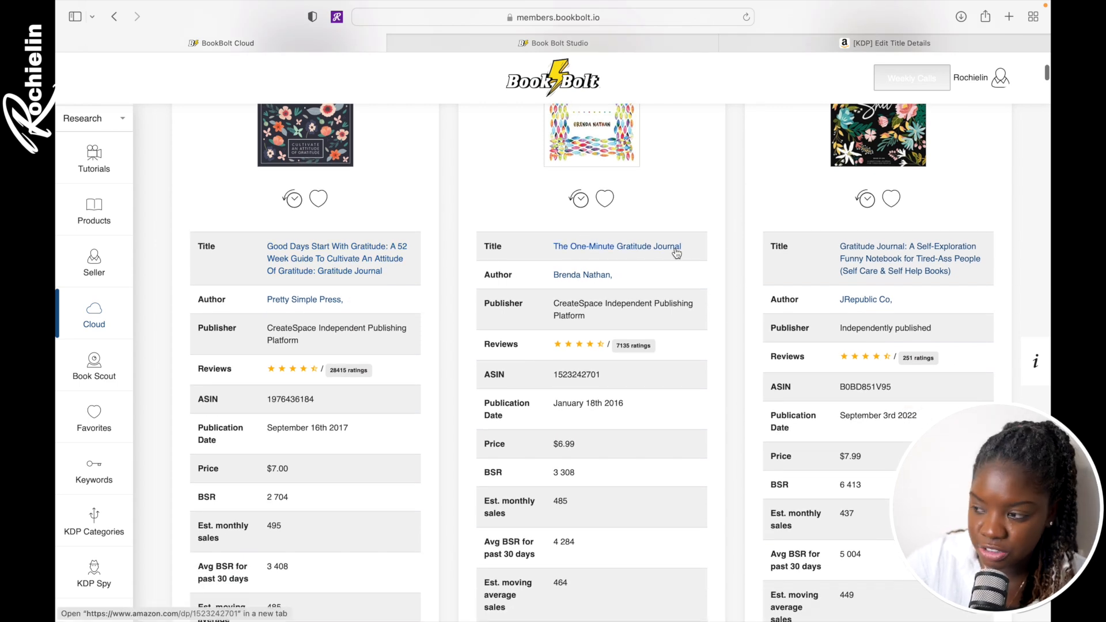
{"action": "scroll", "coordinate": [292, 185], "scroll_direction": "down", "scroll_amount": 20}
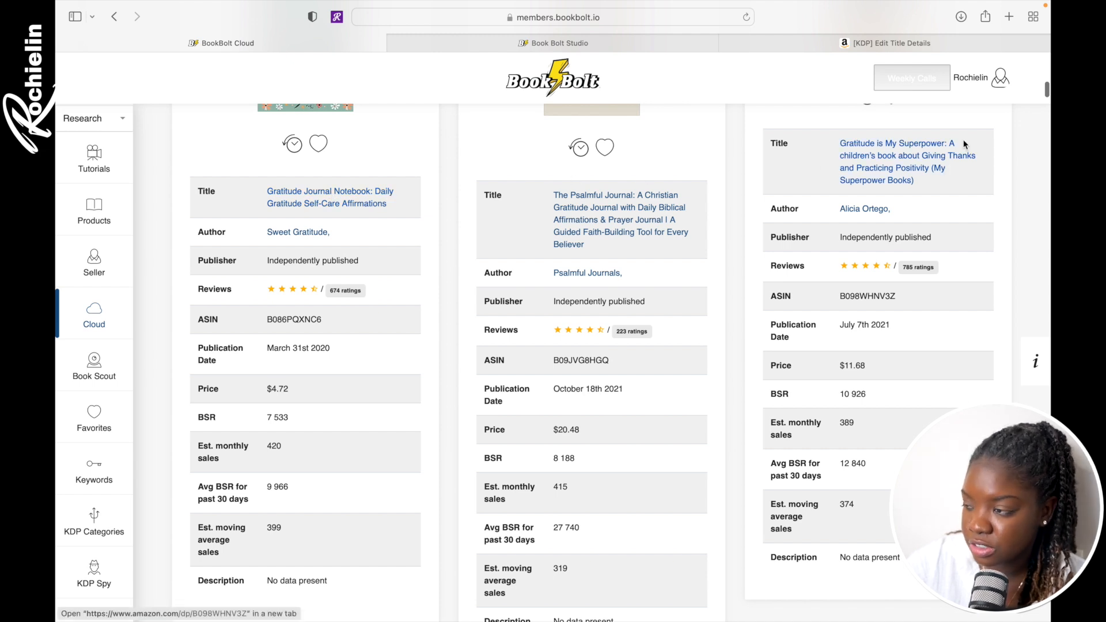
{"action": "scroll", "coordinate": [905, 199], "scroll_direction": "down", "scroll_amount": 10}
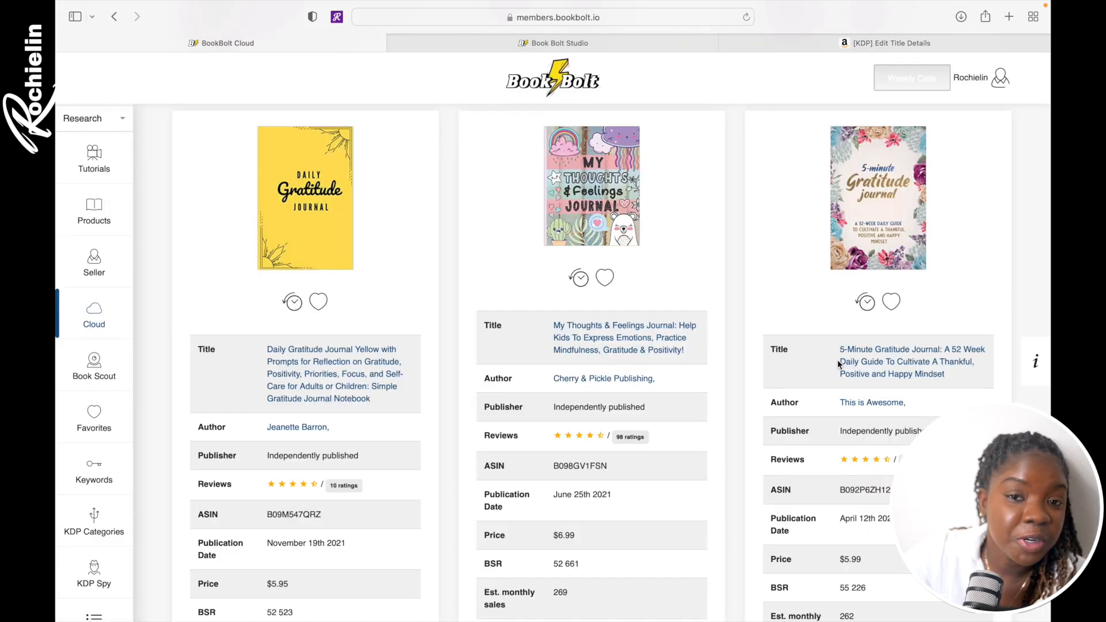
{"action": "left_click_drag", "start_coordinate": [838, 362], "coordinate": [958, 377]}
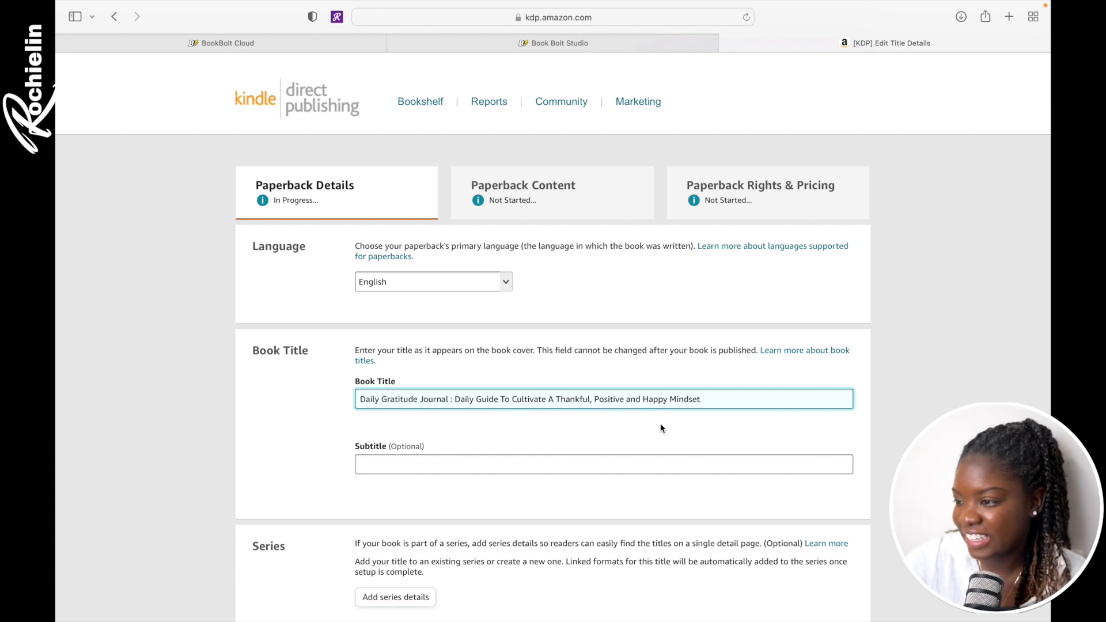
Leave the edition number blank and enter the primary author's first name
{"action": "scroll", "coordinate": [448, 532], "scroll_direction": "down", "scroll_amount": 6}
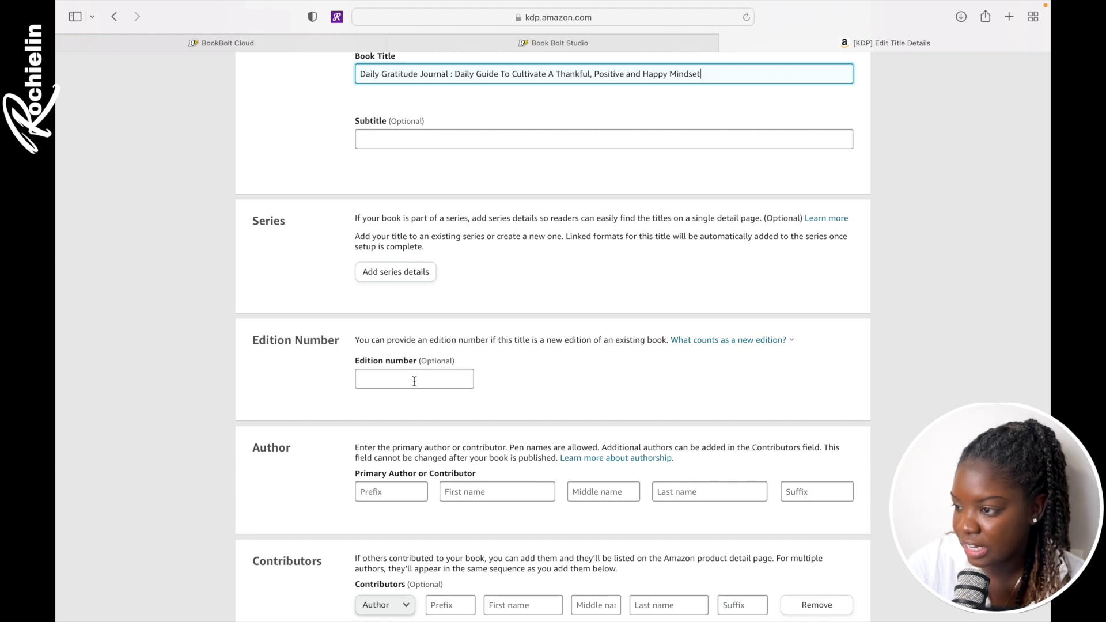
{"action": "left_click", "coordinate": [382, 380]}
{"action": "scroll", "coordinate": [382, 380], "scroll_direction": "down", "scroll_amount": 5}
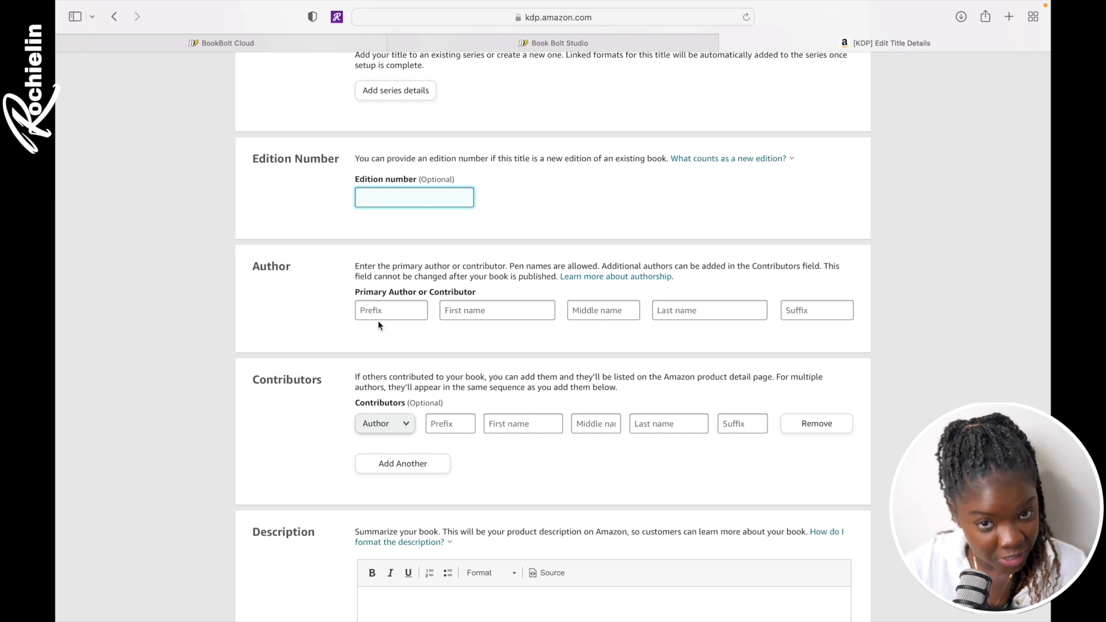
{"action": "left_click", "coordinate": [484, 312]}
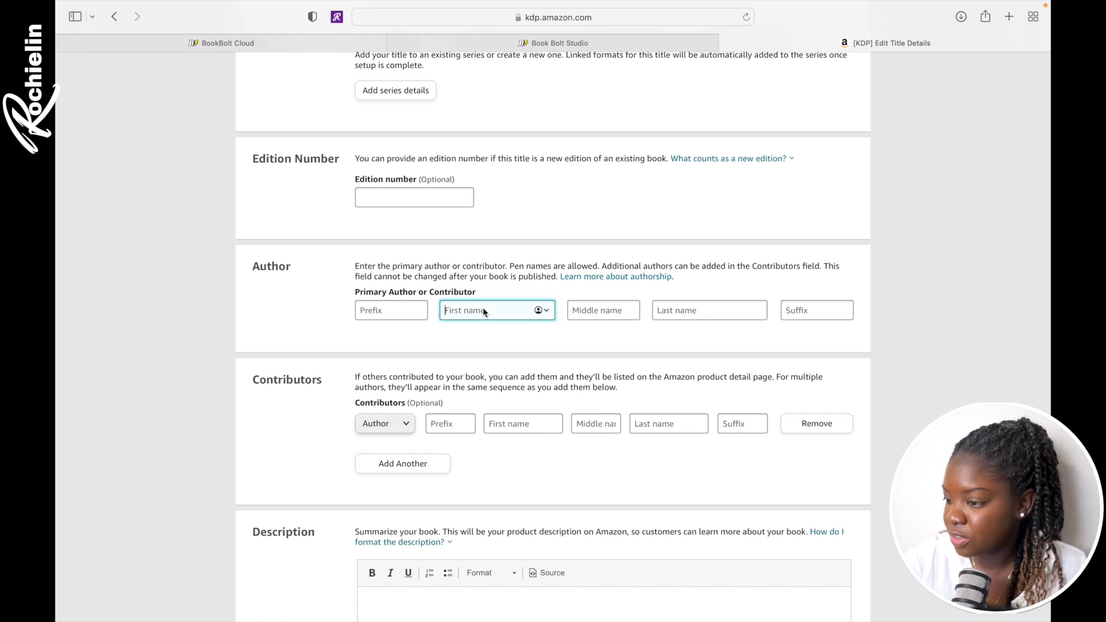
{"action": "type", "text": "Rochielin"}
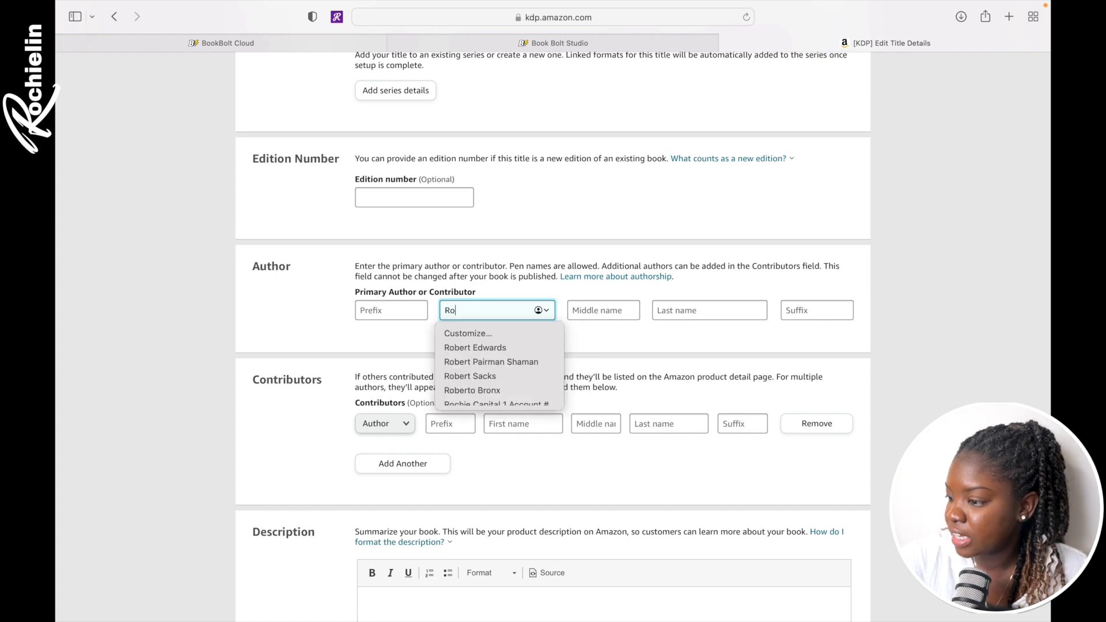
Enter a description covering gratitude benefits and a bulleted list of journal features, and declare ownership of the copyright and publishing rights
{"action": "scroll", "coordinate": [403, 333], "scroll_direction": "down", "scroll_amount": 3}
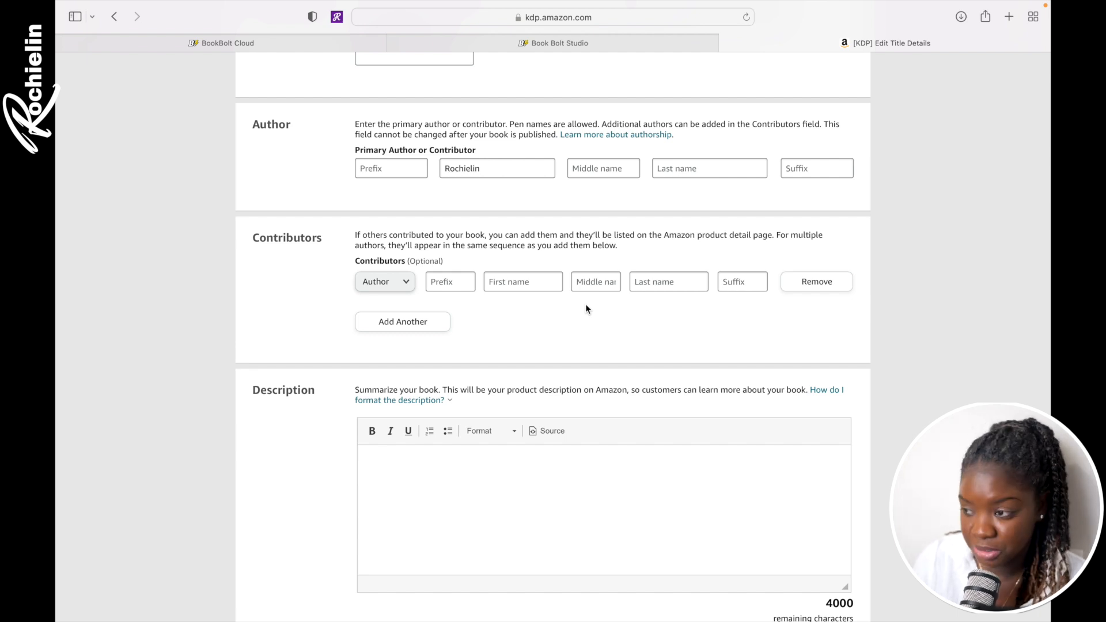
{"action": "scroll", "coordinate": [586, 303], "scroll_direction": "down", "scroll_amount": 4}
{"action": "left_click", "coordinate": [448, 262]}
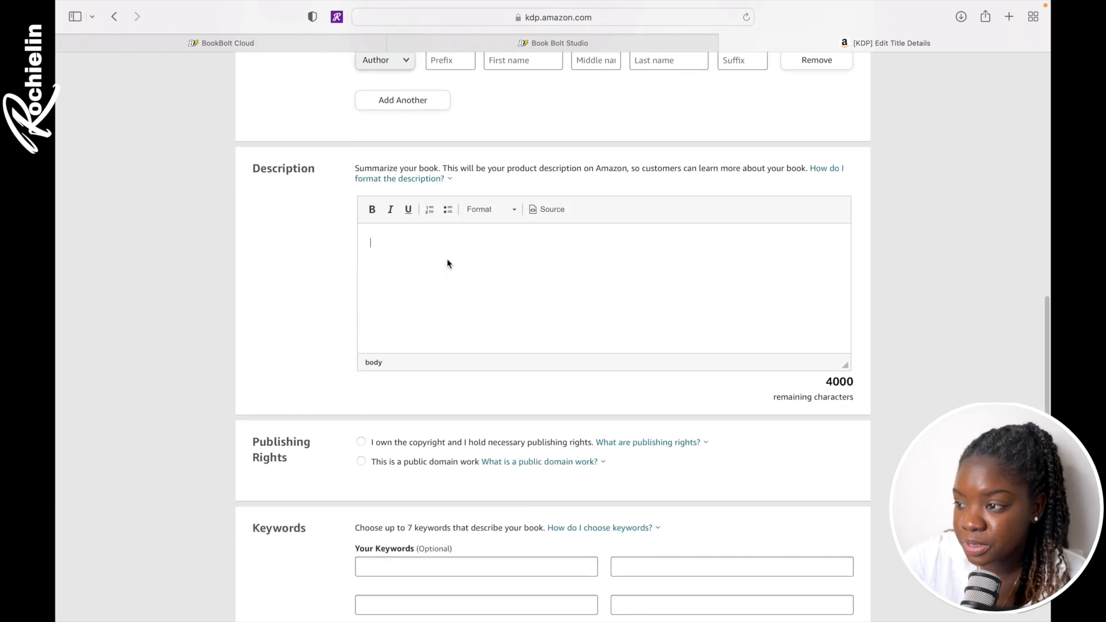
{"action": "scroll", "coordinate": [448, 263], "scroll_direction": "up", "scroll_amount": 1}
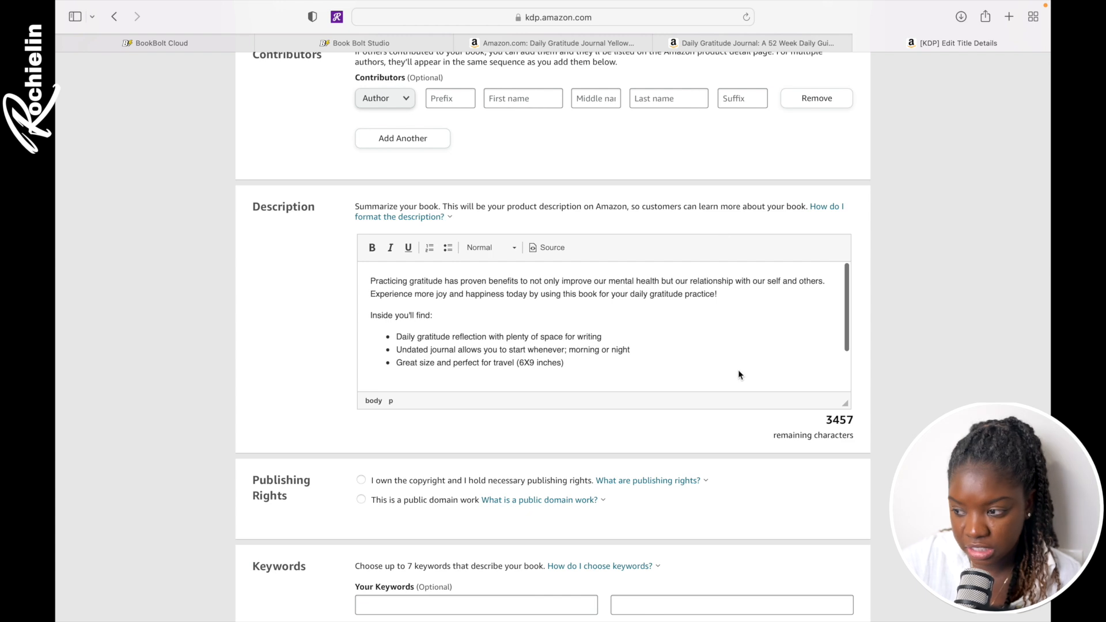
{"action": "scroll", "coordinate": [738, 373], "scroll_direction": "down", "scroll_amount": 3}
{"action": "scroll", "coordinate": [478, 455], "scroll_direction": "down", "scroll_amount": 3}
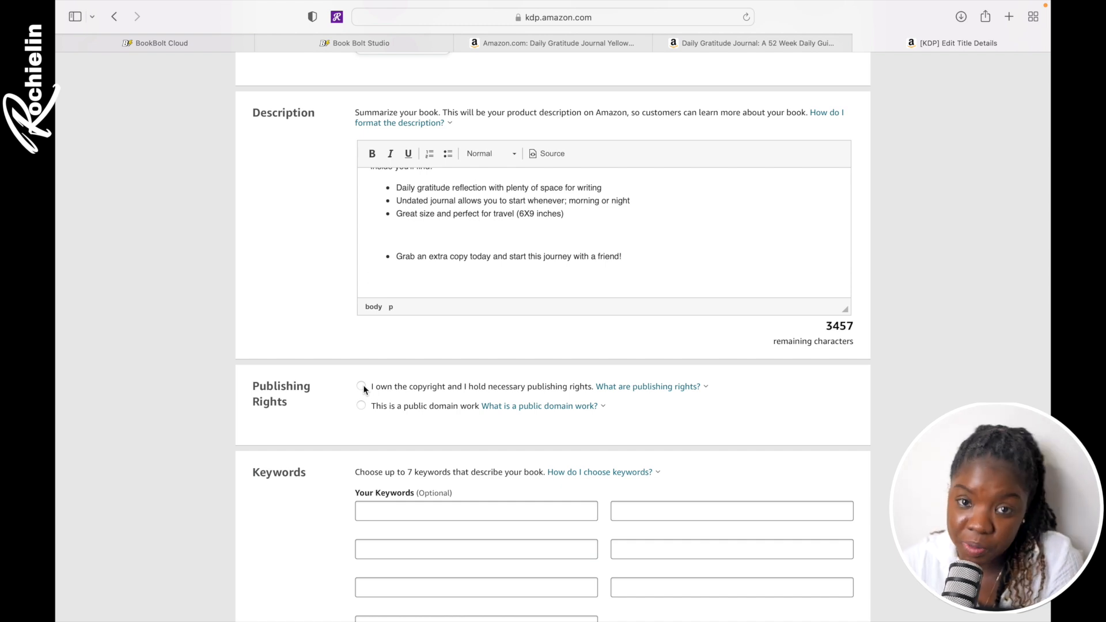
{"action": "left_click", "coordinate": [361, 387]}
Switch to BookBolt's keyword finder and examine the gratitude journal keywords with their search volumes and competition
{"action": "scroll", "coordinate": [364, 388], "scroll_direction": "down", "scroll_amount": 5}
{"action": "left_click", "coordinate": [383, 326]}
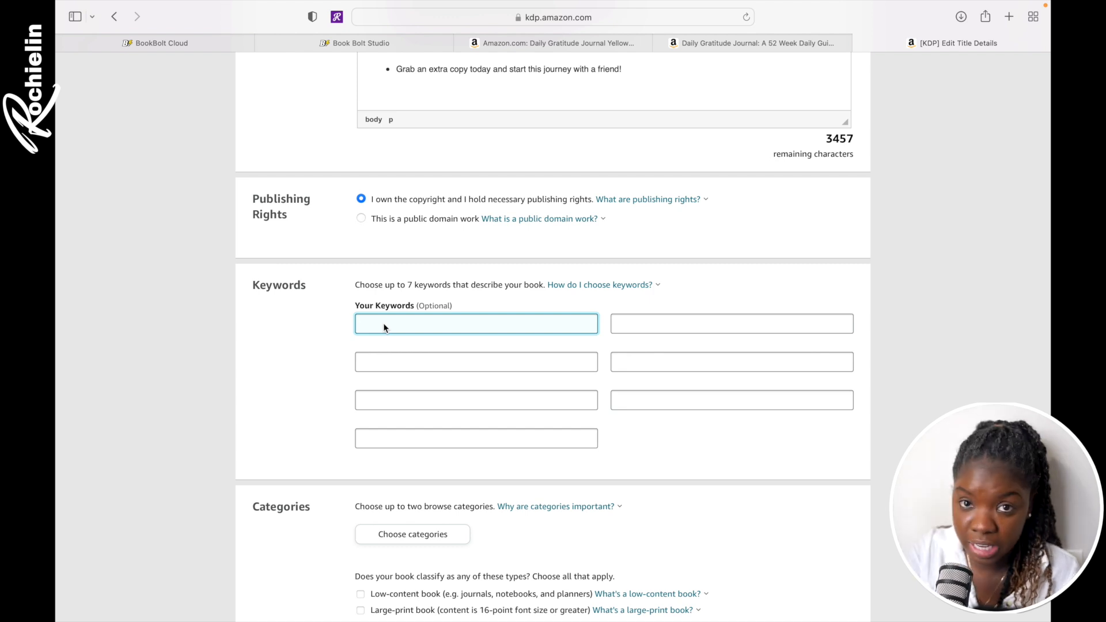
{"action": "left_click", "coordinate": [156, 42]}
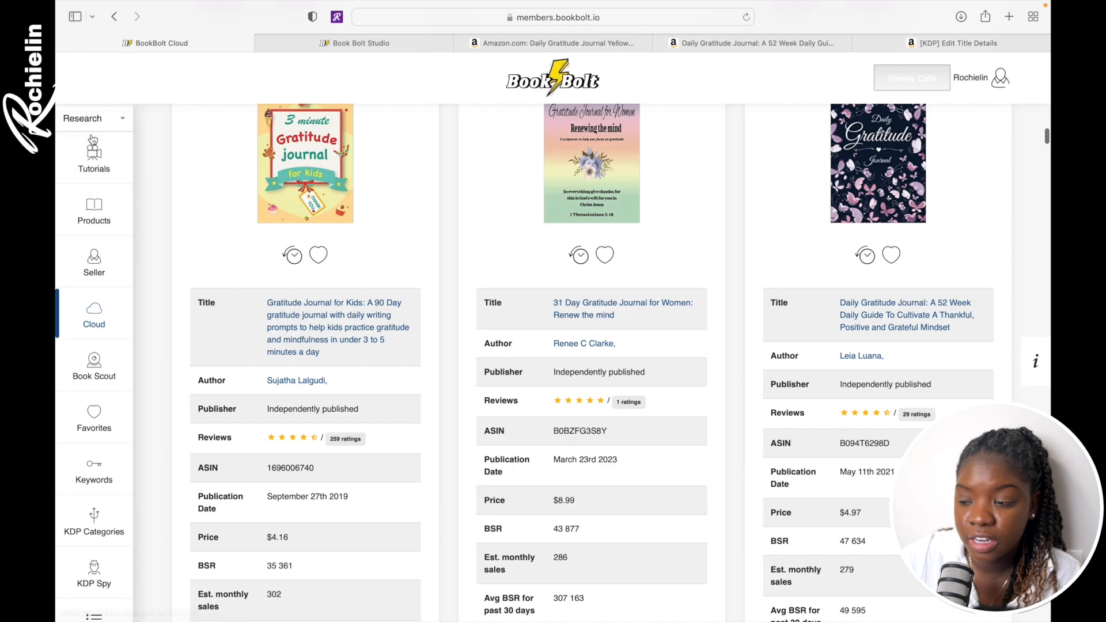
{"action": "left_click", "coordinate": [88, 476]}
{"action": "left_click", "coordinate": [167, 134]}
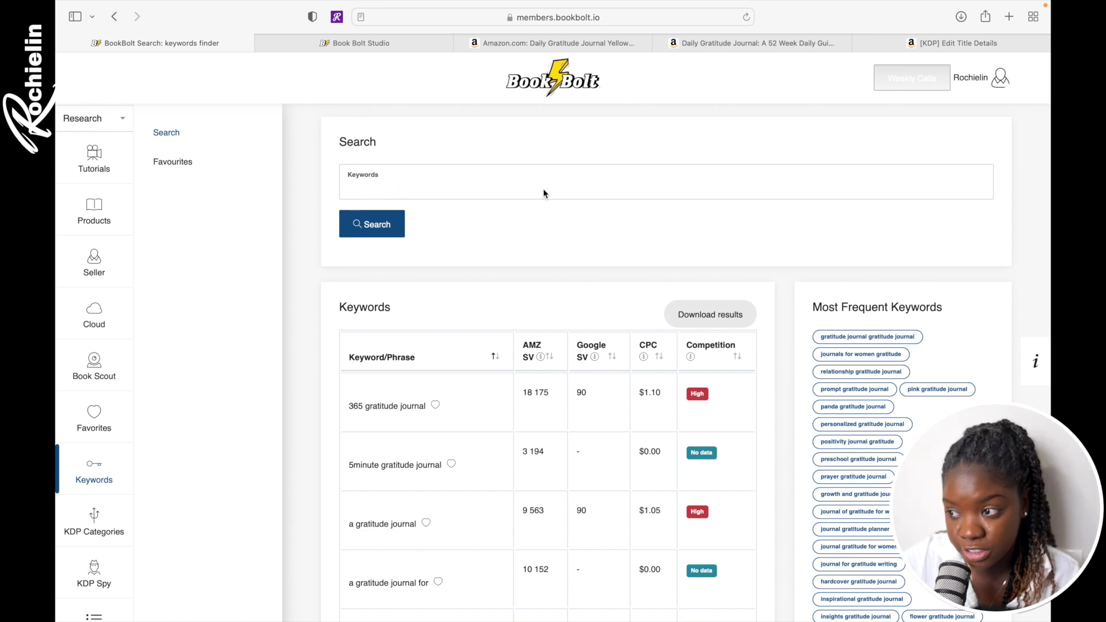
{"action": "scroll", "coordinate": [498, 423], "scroll_direction": "down", "scroll_amount": 3}
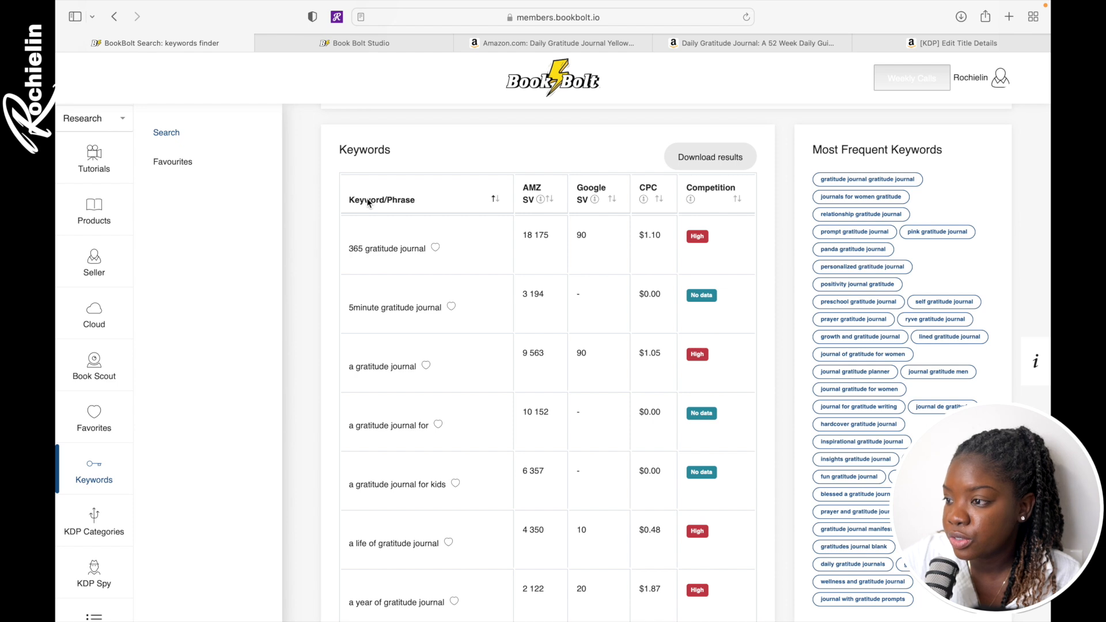
{"action": "scroll", "coordinate": [368, 202], "scroll_direction": "down", "scroll_amount": 1}
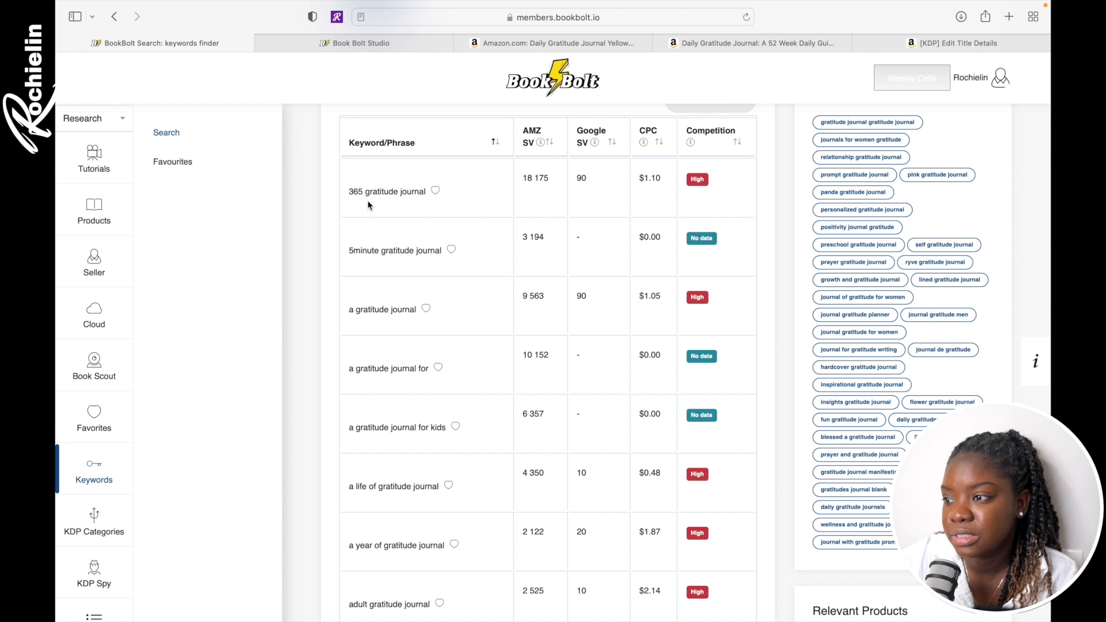
Copy the keyword "365 gratitude journal" into the first KDP keyword field and go back to BookBolt's keyword list for more
{"action": "left_click_drag", "start_coordinate": [350, 191], "coordinate": [427, 195]}
{"action": "key", "text": "super+c"}
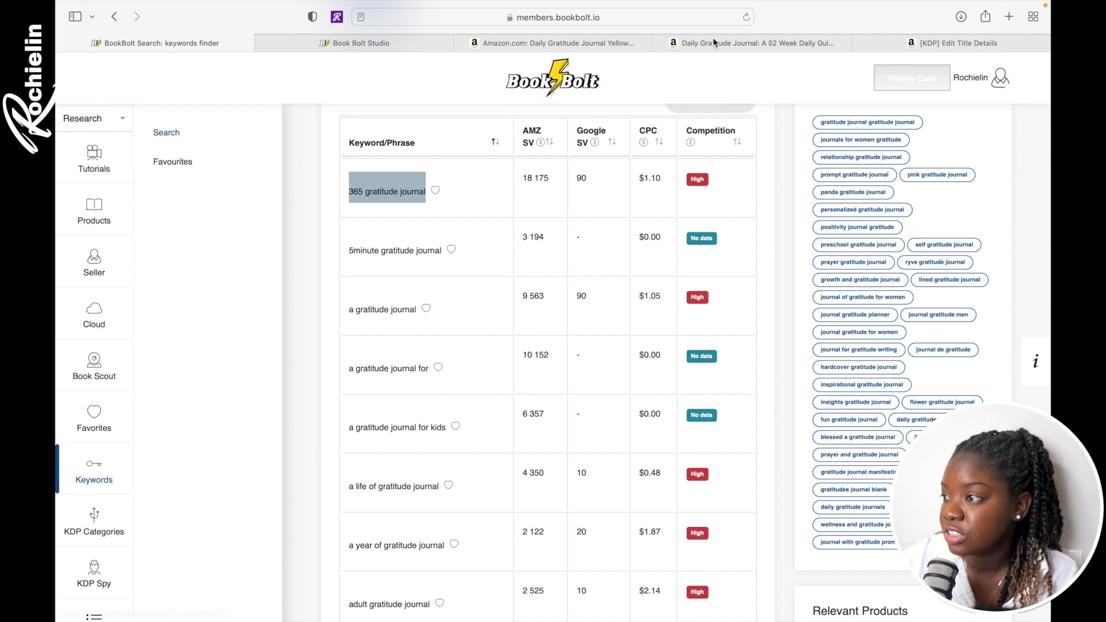
{"action": "left_click", "coordinate": [882, 43]}
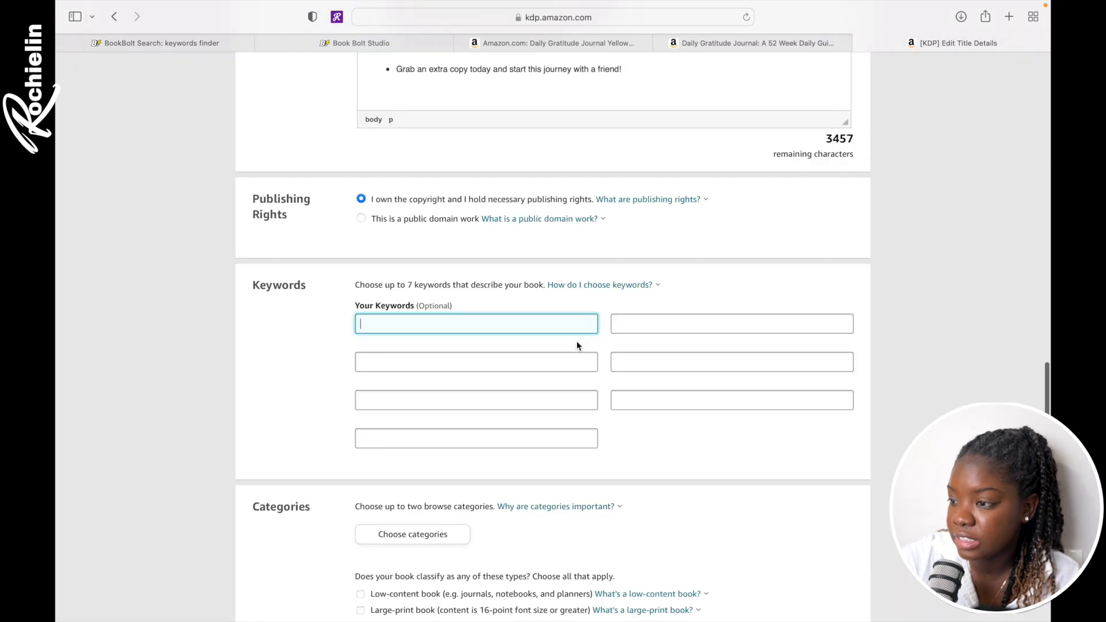
{"action": "key", "text": "super+v"}
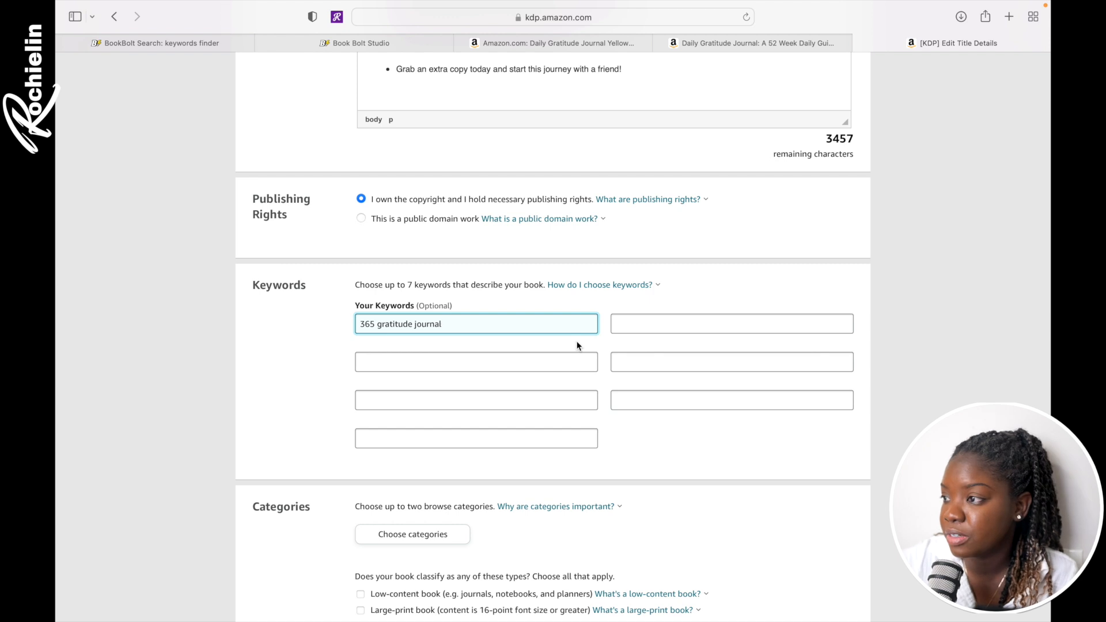
{"action": "left_click", "coordinate": [209, 56]}
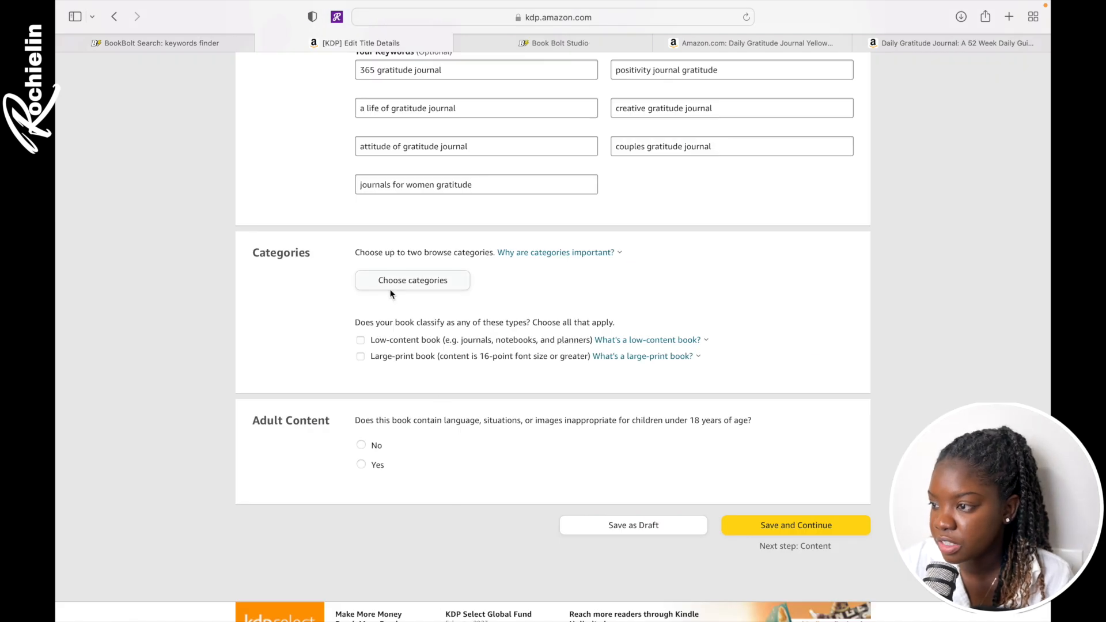
Set the categories to Nonfiction > Self-Help > Motivational & Inspirational and Nonfiction > Self-Help > Emotions, and classify the book as low-content
{"action": "left_click", "coordinate": [439, 282]}
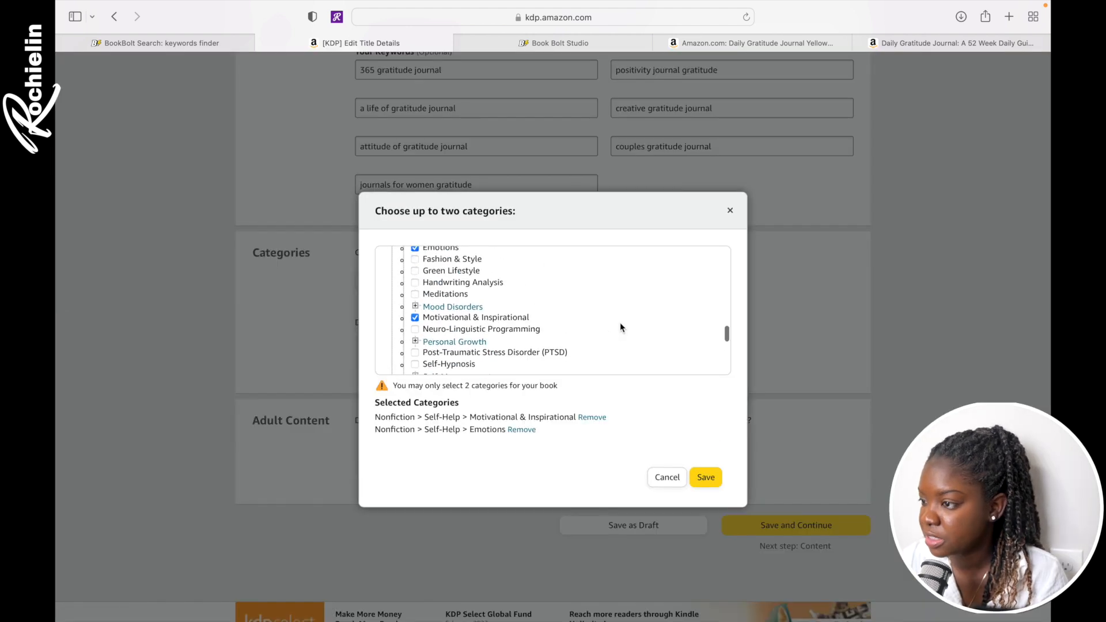
{"action": "scroll", "coordinate": [524, 328], "scroll_direction": "up", "scroll_amount": 3}
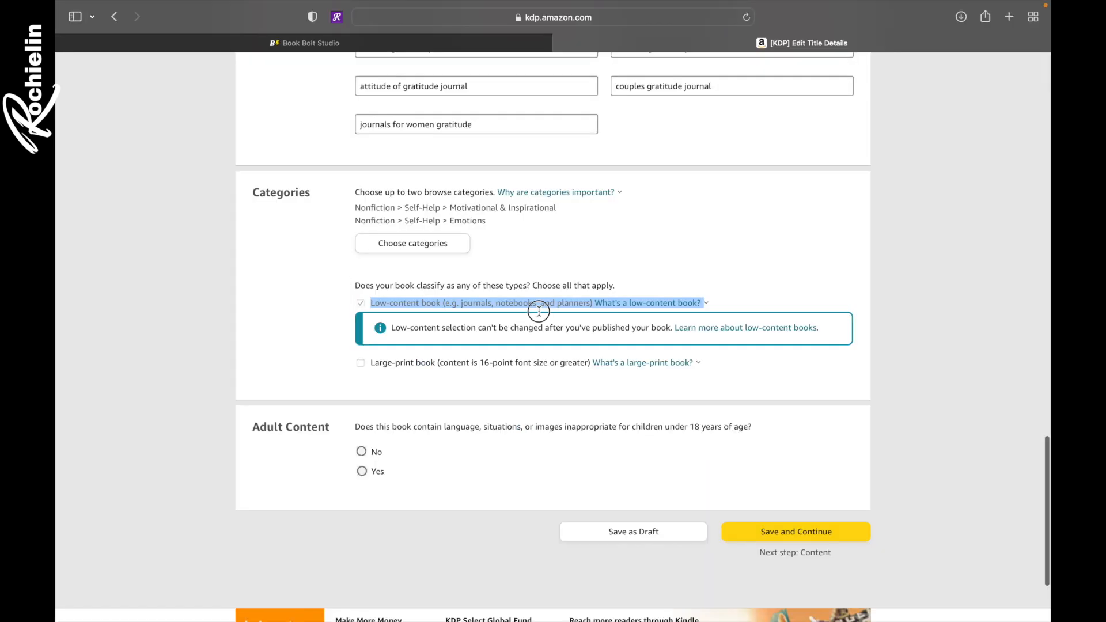
{"action": "left_click_drag", "start_coordinate": [556, 308], "coordinate": [637, 305]}
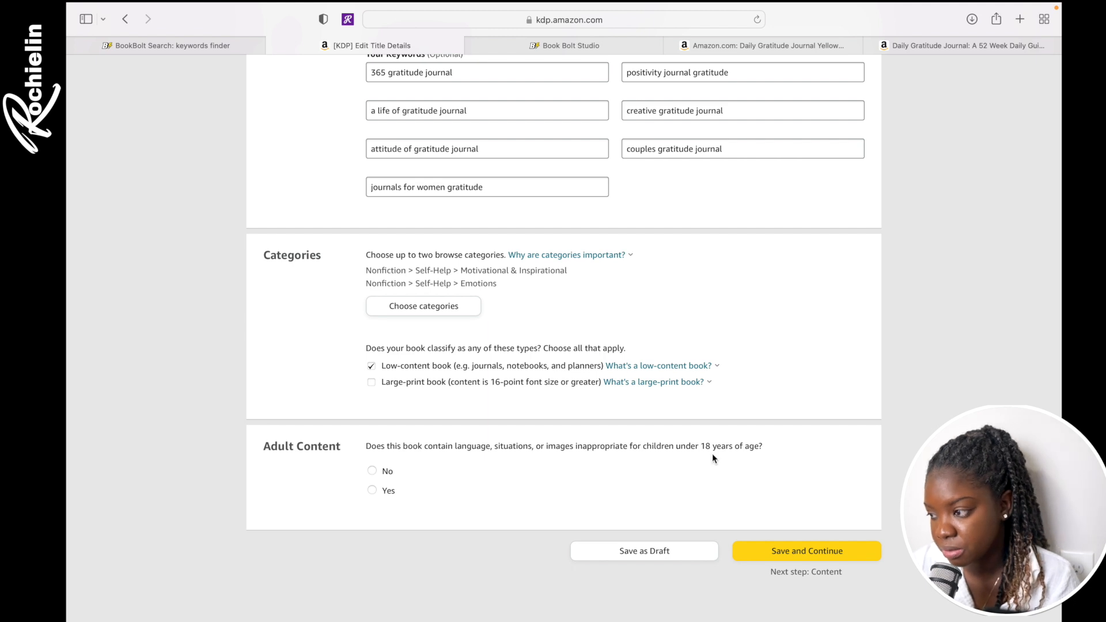
Answer No to the adult content question and save the paperback details to continue to the content page
{"action": "left_click", "coordinate": [373, 472]}
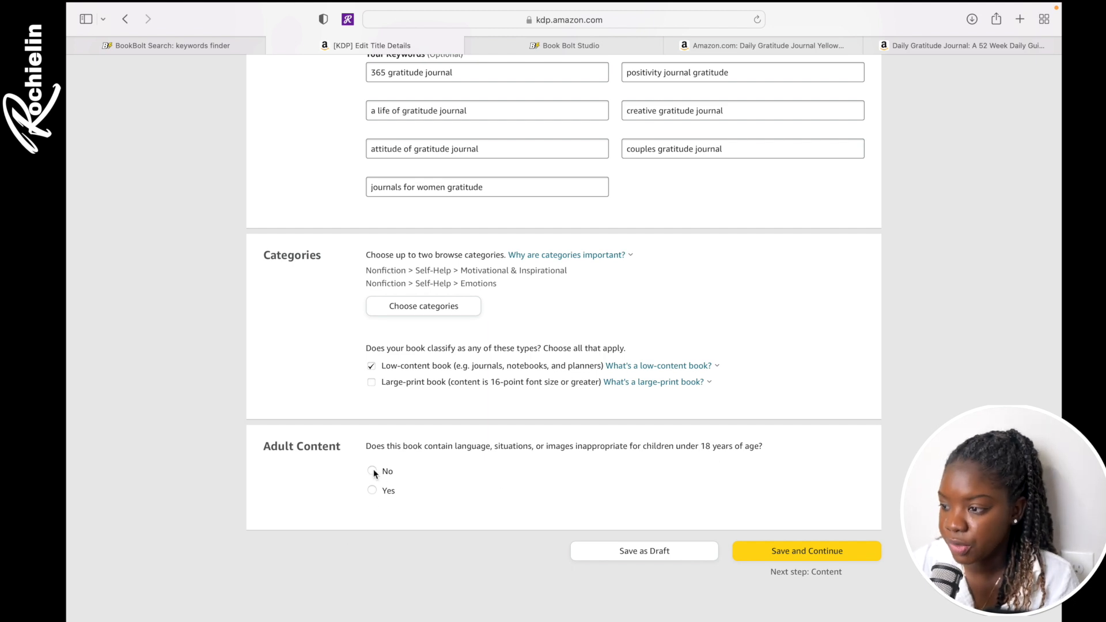
{"action": "left_click", "coordinate": [790, 554]}
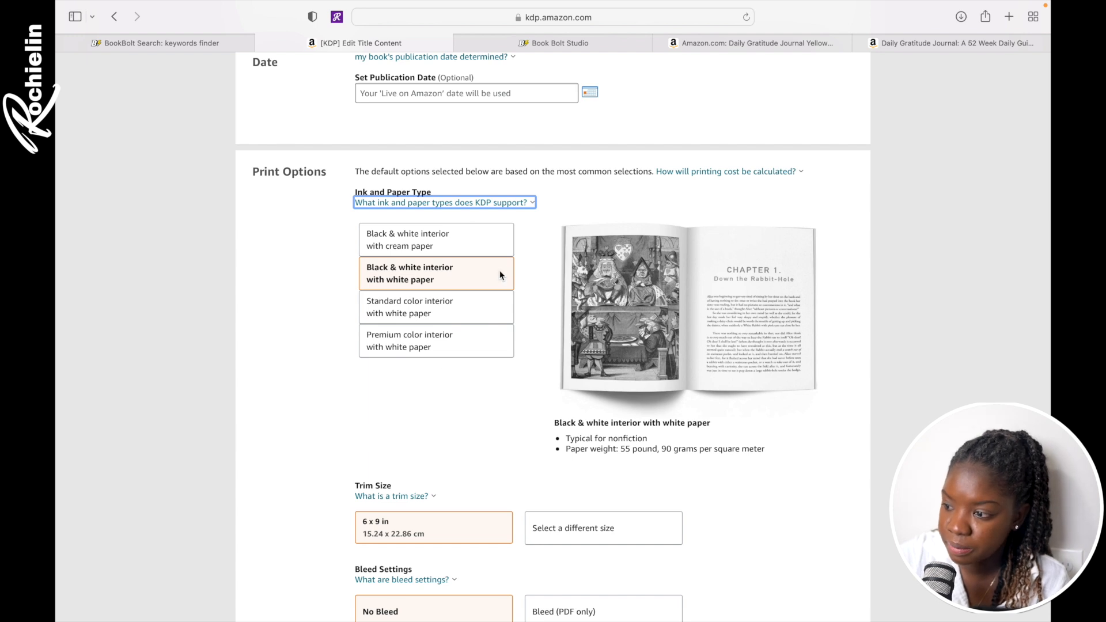
Keep the black & white interior with white paper, 6 x 9 in trim size and No Bleed, and set the cover finish to Glossy
{"action": "scroll", "coordinate": [495, 375], "scroll_direction": "down", "scroll_amount": 4}
{"action": "mouse_move", "coordinate": [414, 294]}
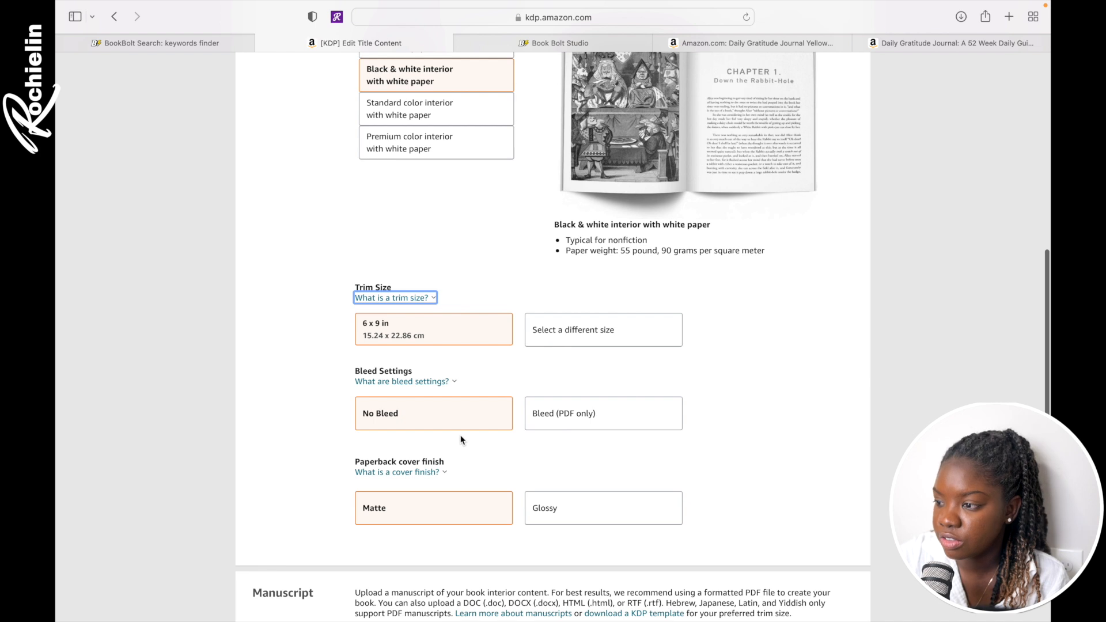
{"action": "scroll", "coordinate": [500, 432], "scroll_direction": "down", "scroll_amount": 3}
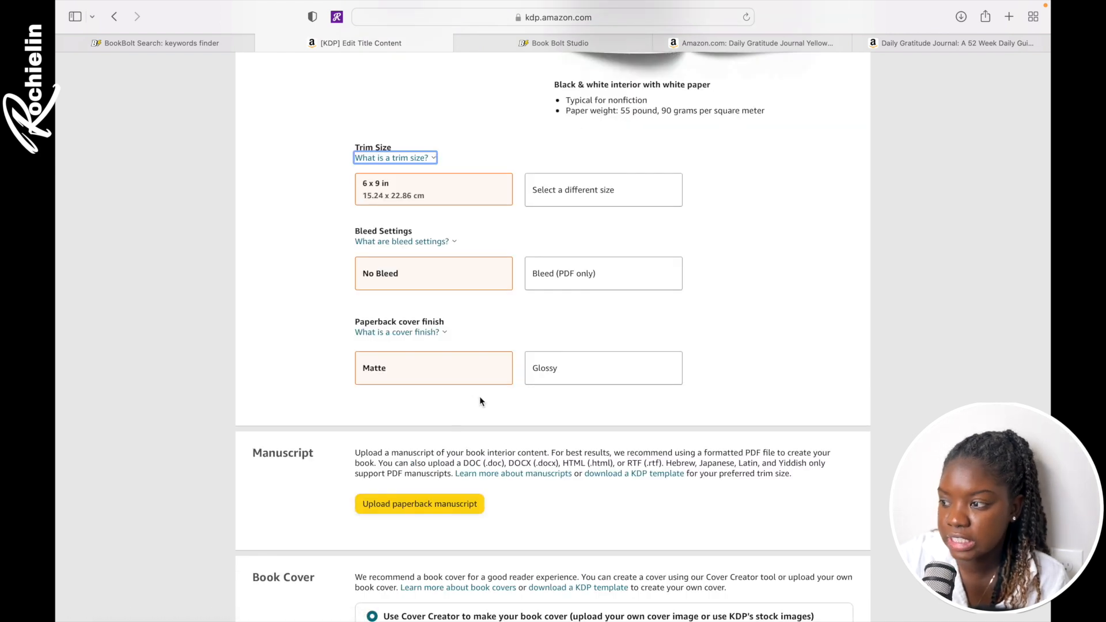
{"action": "left_click", "coordinate": [560, 375]}
{"action": "scroll", "coordinate": [801, 314], "scroll_direction": "down", "scroll_amount": 5}
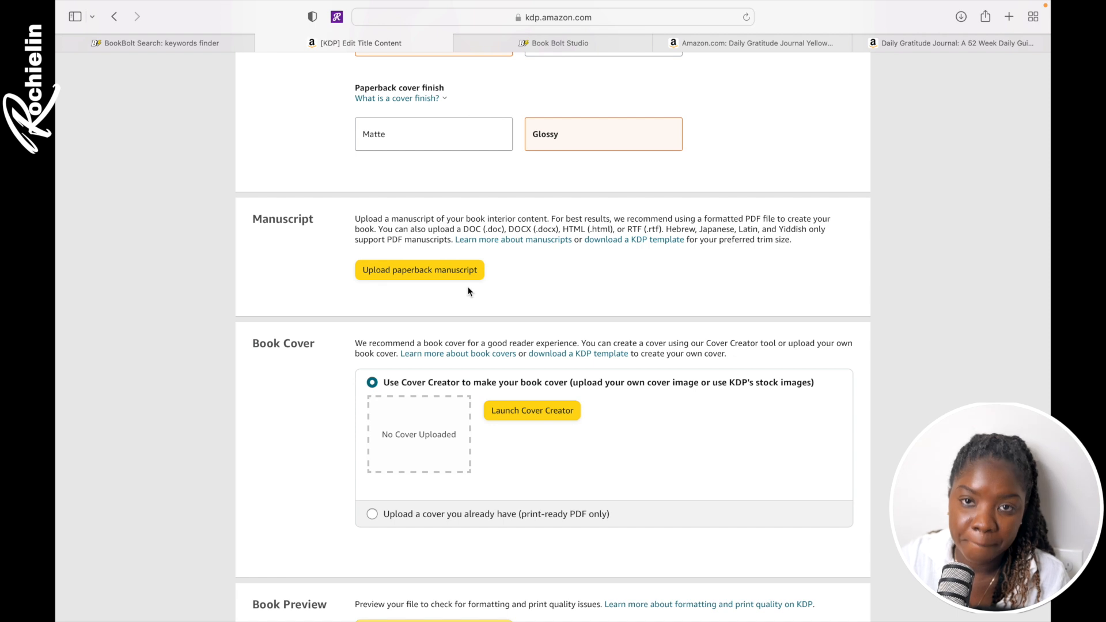
Upload the existing print-ready cover PDF for the paperback and save the content details
{"action": "scroll", "coordinate": [469, 291], "scroll_direction": "up", "scroll_amount": 1}
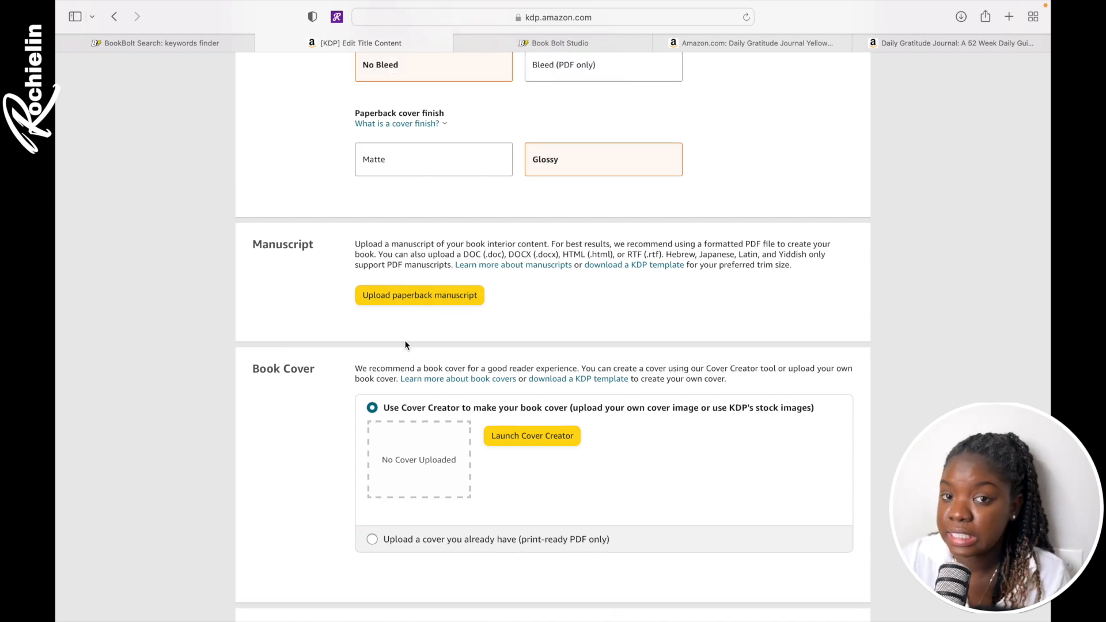
{"action": "scroll", "coordinate": [405, 344], "scroll_direction": "down", "scroll_amount": 5}
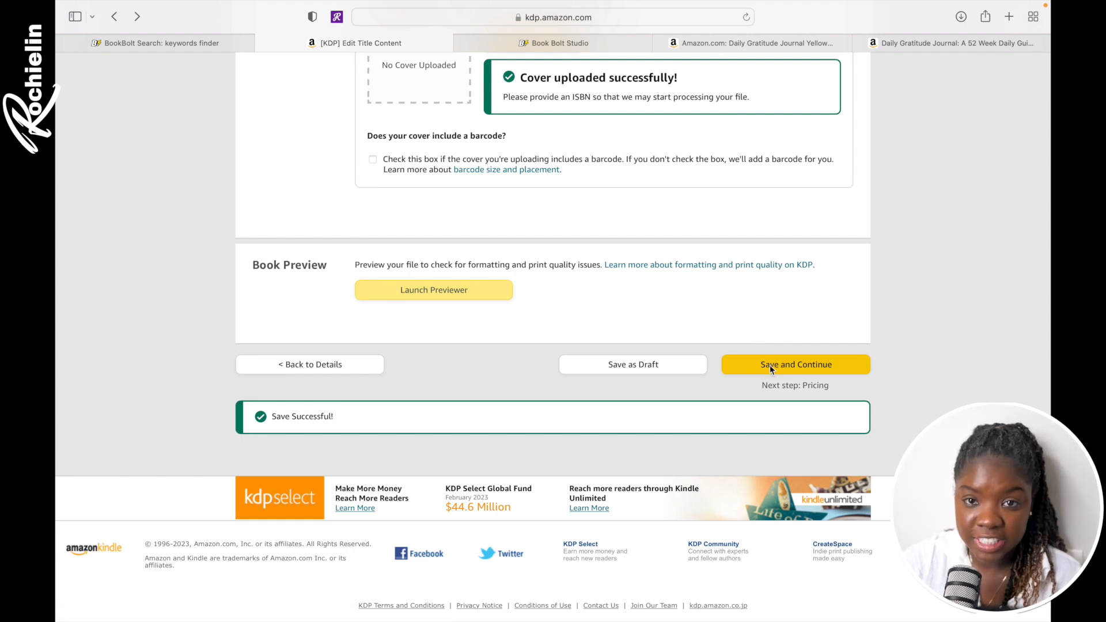
Launch the print previewer for the paperback and check the full cover and the first interior page spreads
{"action": "left_click", "coordinate": [446, 292]}
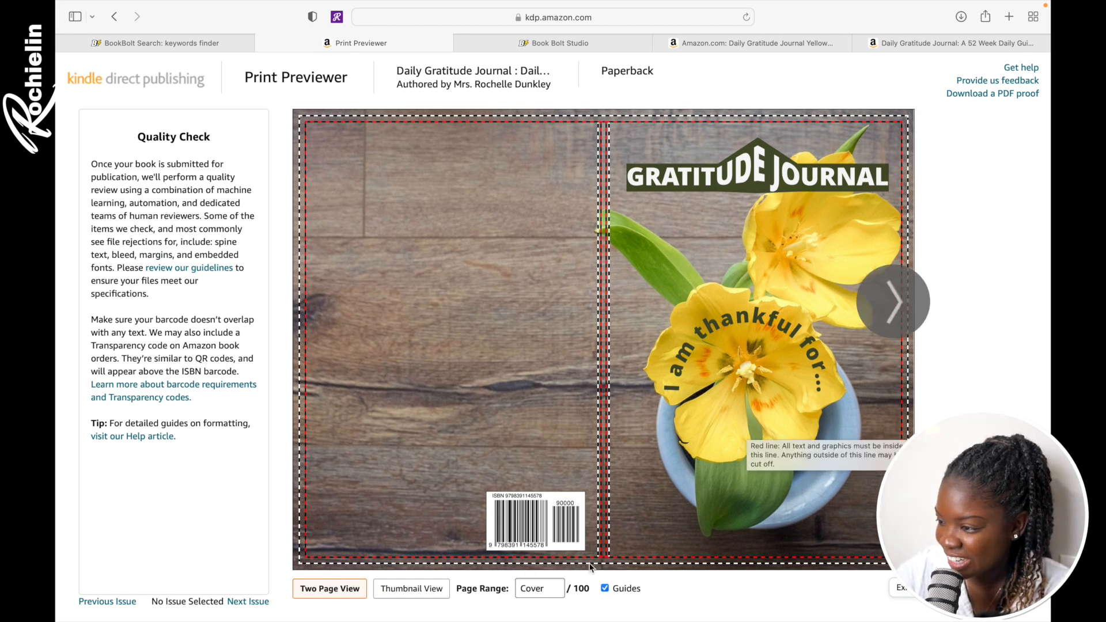
{"action": "mouse_move", "coordinate": [532, 604]}
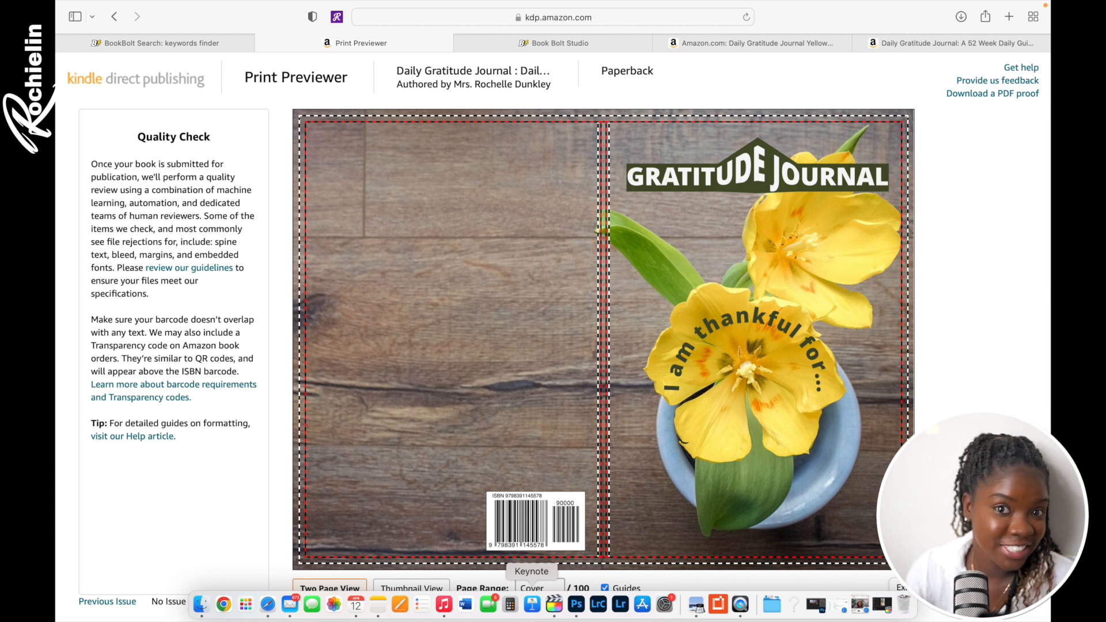
{"action": "left_click", "coordinate": [902, 299]}
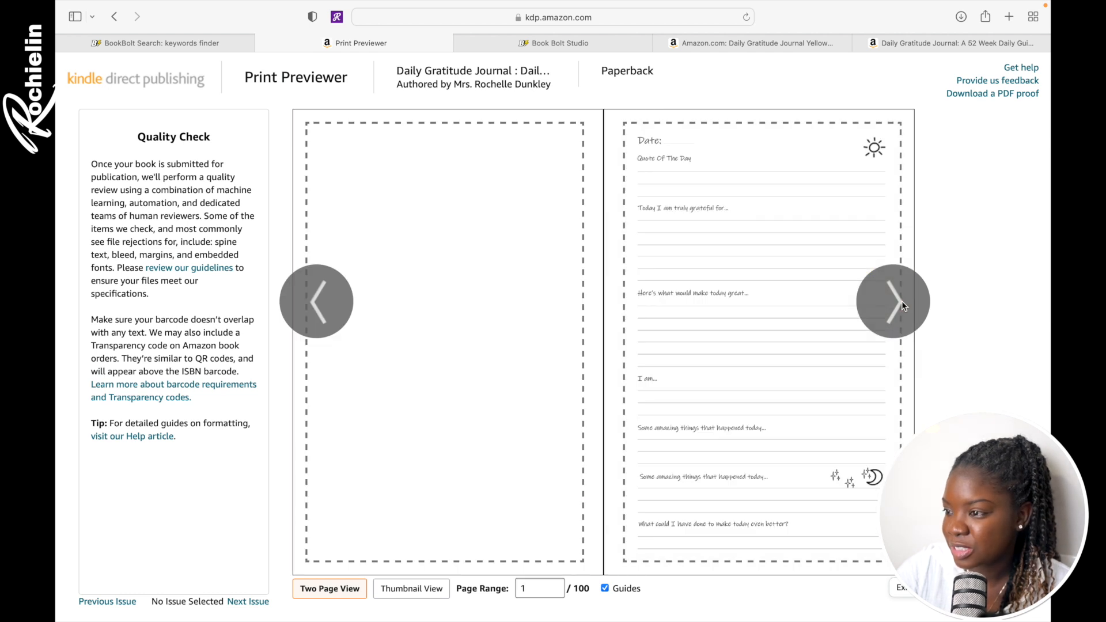
{"action": "left_click", "coordinate": [901, 301]}
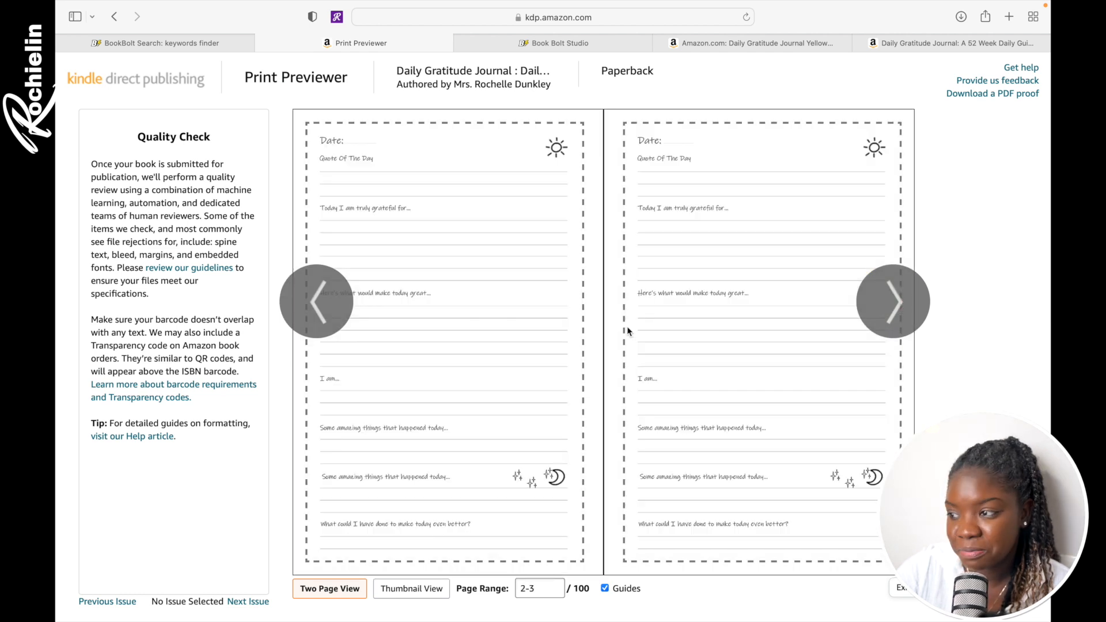
{"action": "left_click", "coordinate": [894, 305]}
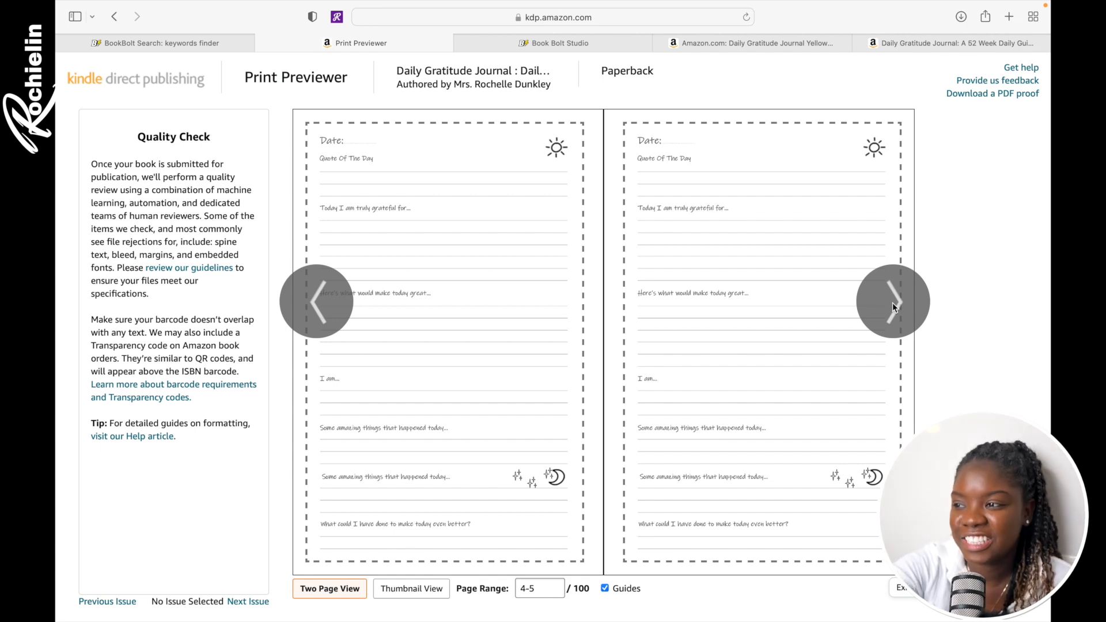
{"action": "left_click", "coordinate": [894, 306]}
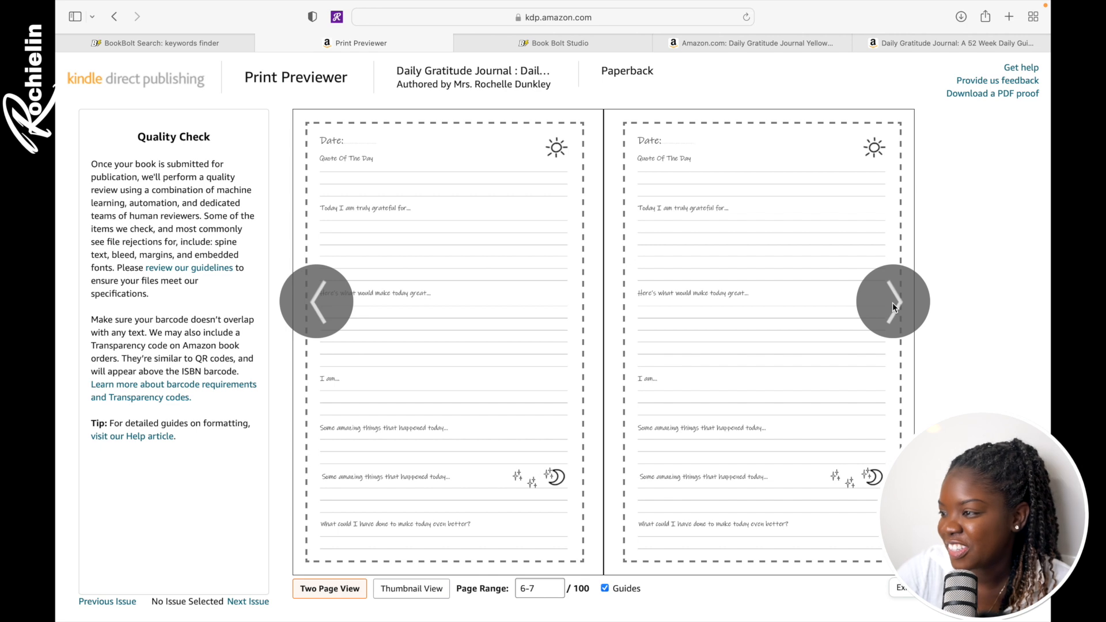
{"action": "left_click", "coordinate": [893, 306]}
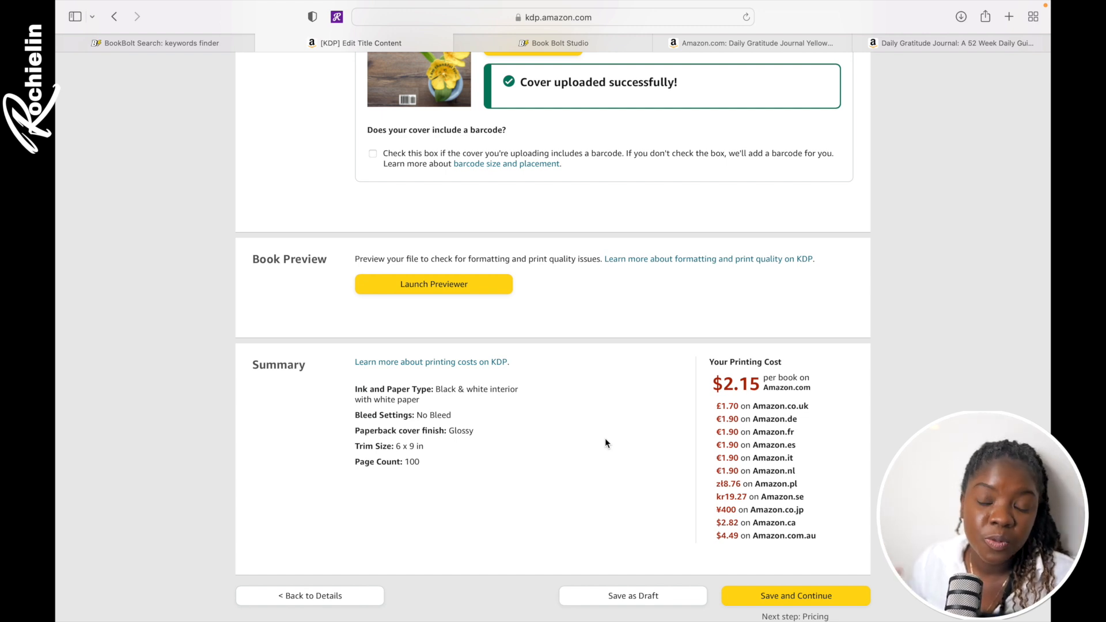
Save the paperback content to continue to pricing, and set the Amazon.com list price to 10.99 USD
{"action": "scroll", "coordinate": [605, 443], "scroll_direction": "down", "scroll_amount": 2}
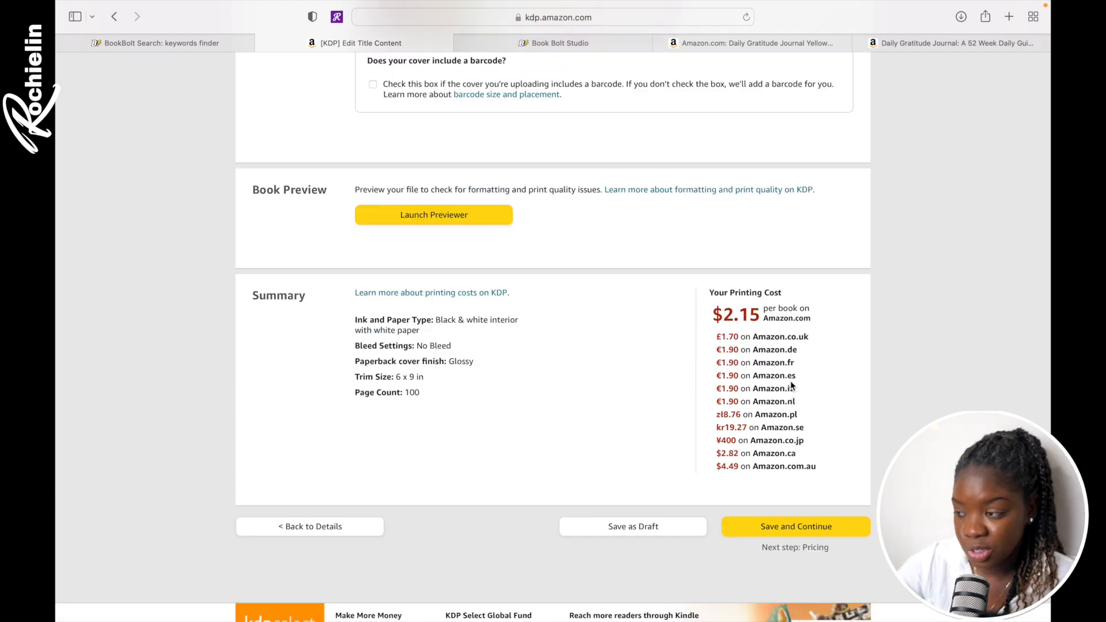
{"action": "left_click", "coordinate": [793, 526]}
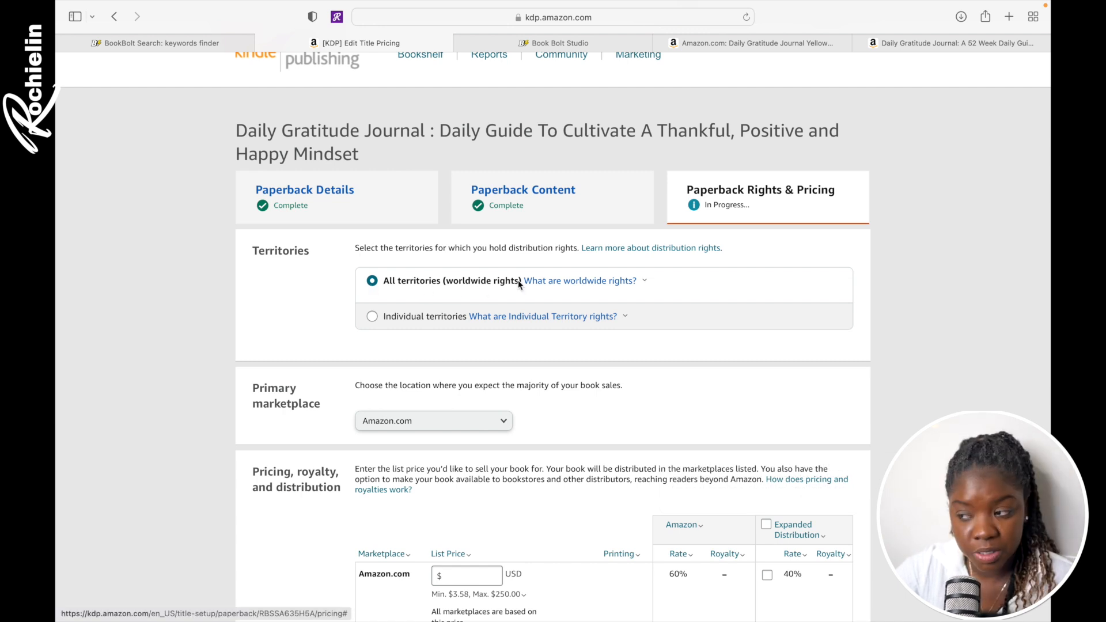
{"action": "scroll", "coordinate": [433, 281], "scroll_direction": "down", "scroll_amount": 3}
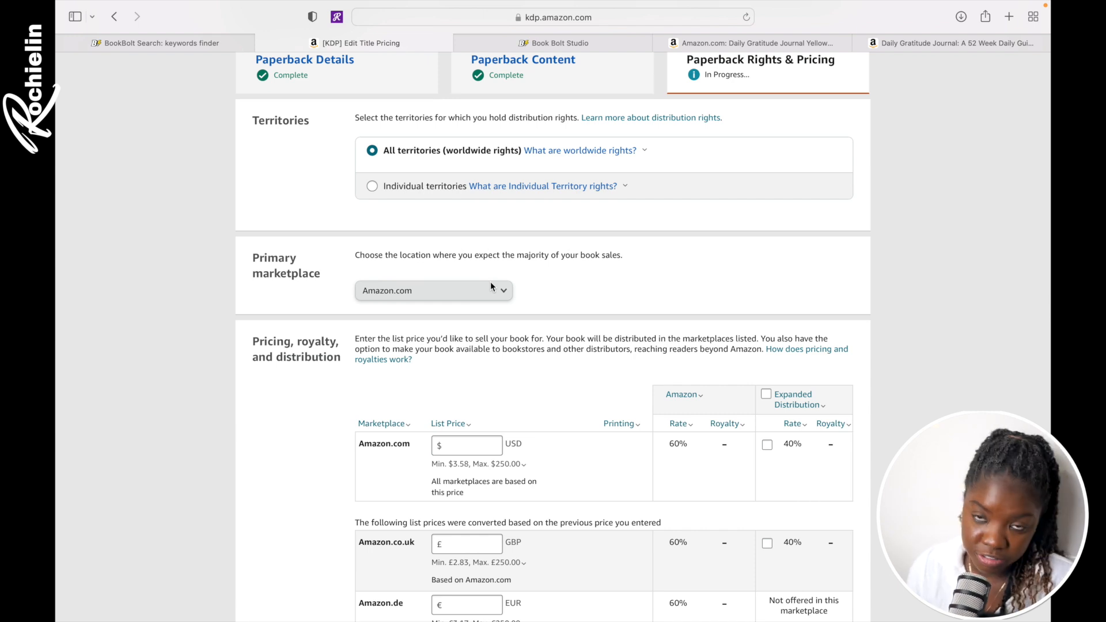
{"action": "scroll", "coordinate": [490, 282], "scroll_direction": "down", "scroll_amount": 4}
{"action": "left_click", "coordinate": [450, 232]}
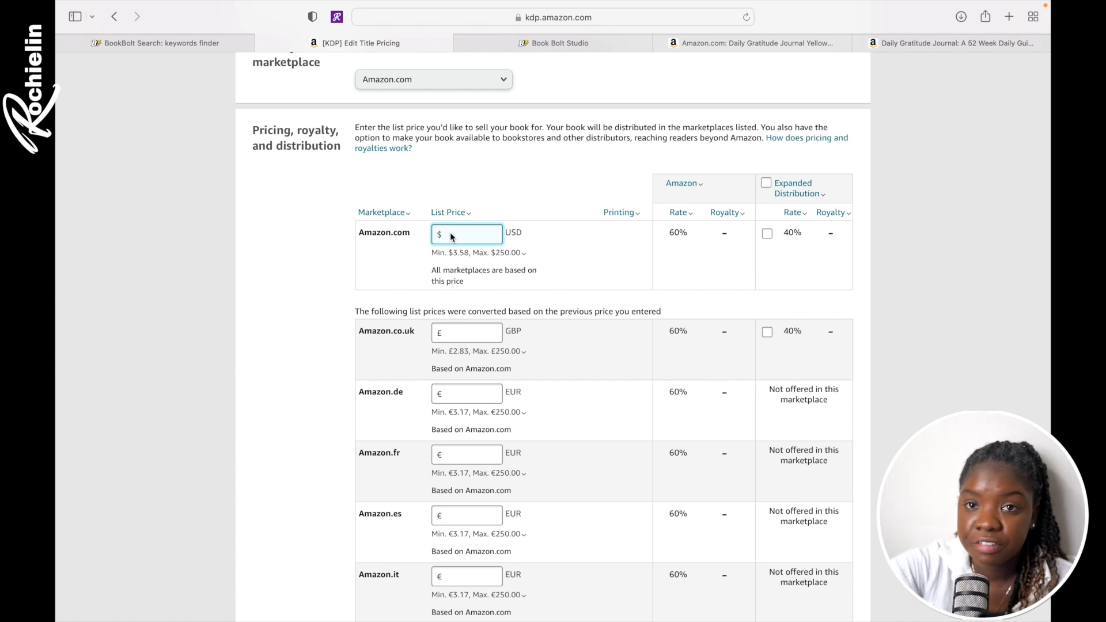
{"action": "type", "text": "0.99"}
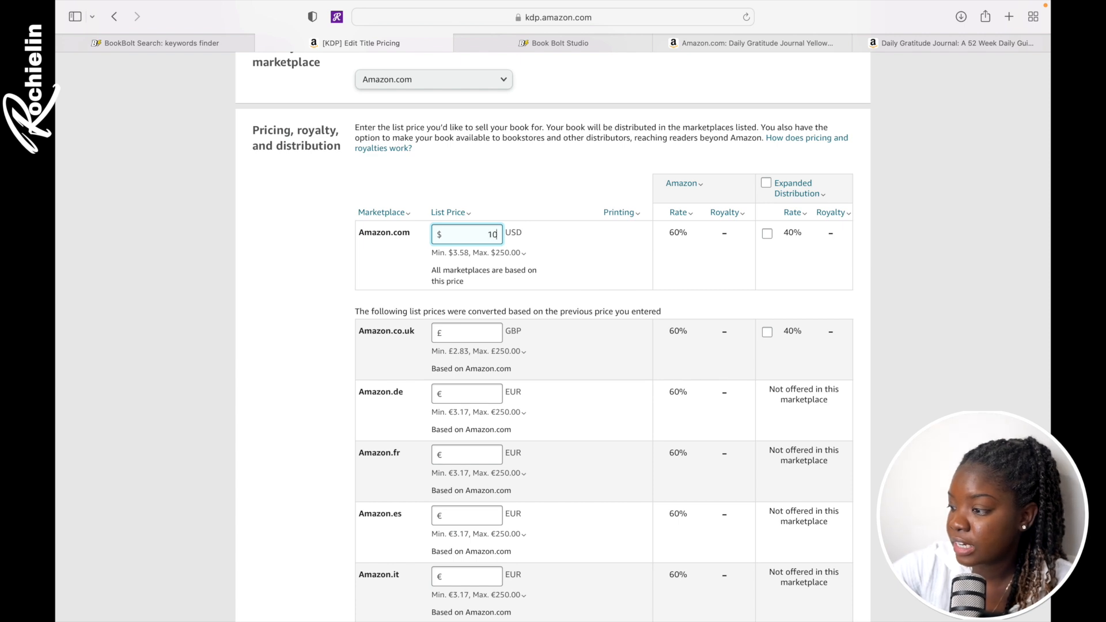
{"action": "left_click", "coordinate": [608, 234]}
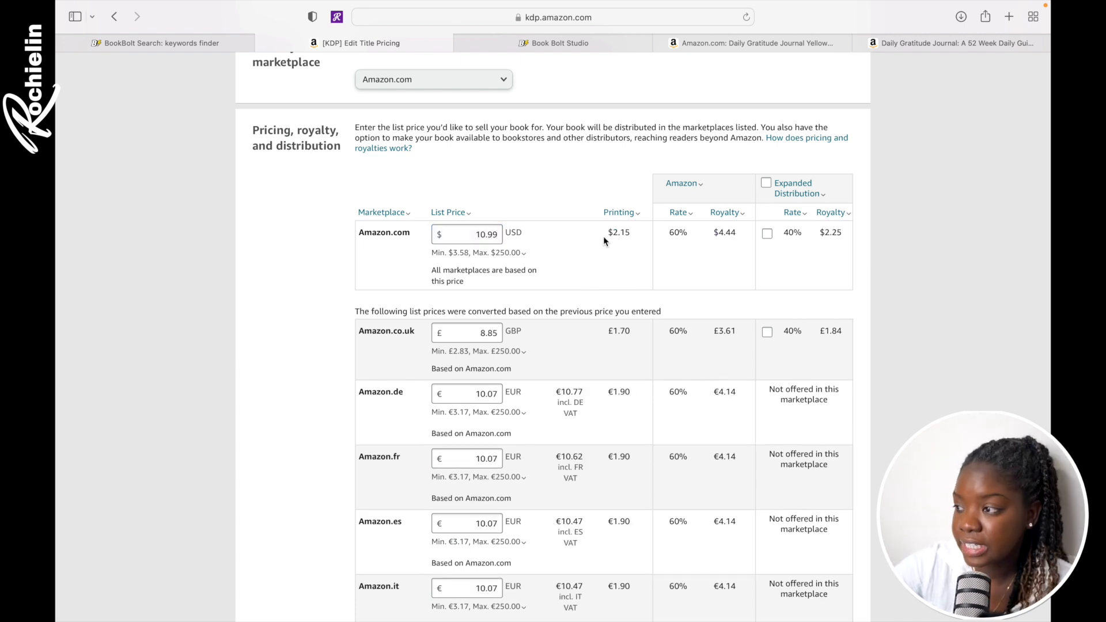
Examine the printing cost, royalty rate and royalty per sale for the Amazon.com marketplace
{"action": "left_click_drag", "start_coordinate": [607, 233], "coordinate": [633, 236]}
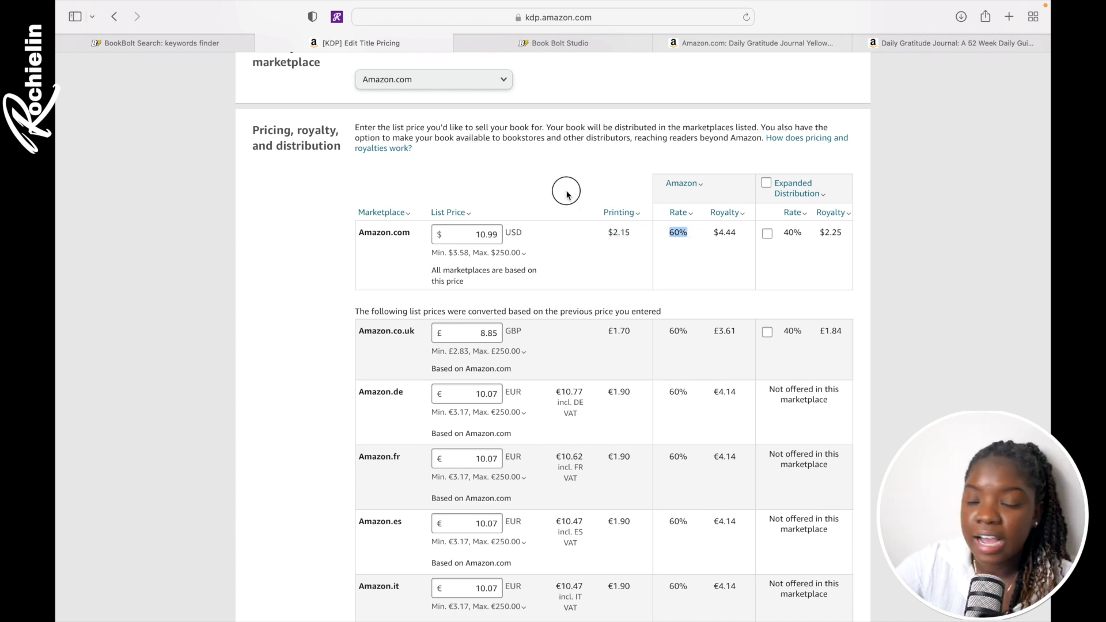
{"action": "left_click", "coordinate": [567, 194]}
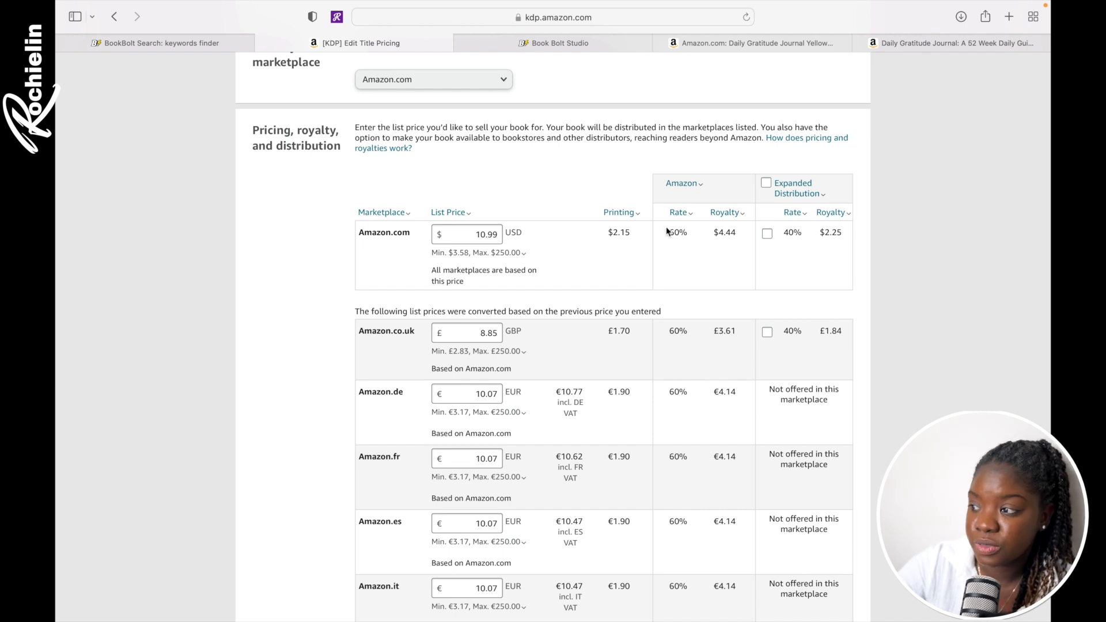
{"action": "left_click_drag", "start_coordinate": [672, 230], "coordinate": [703, 233]}
{"action": "left_click", "coordinate": [724, 250]}
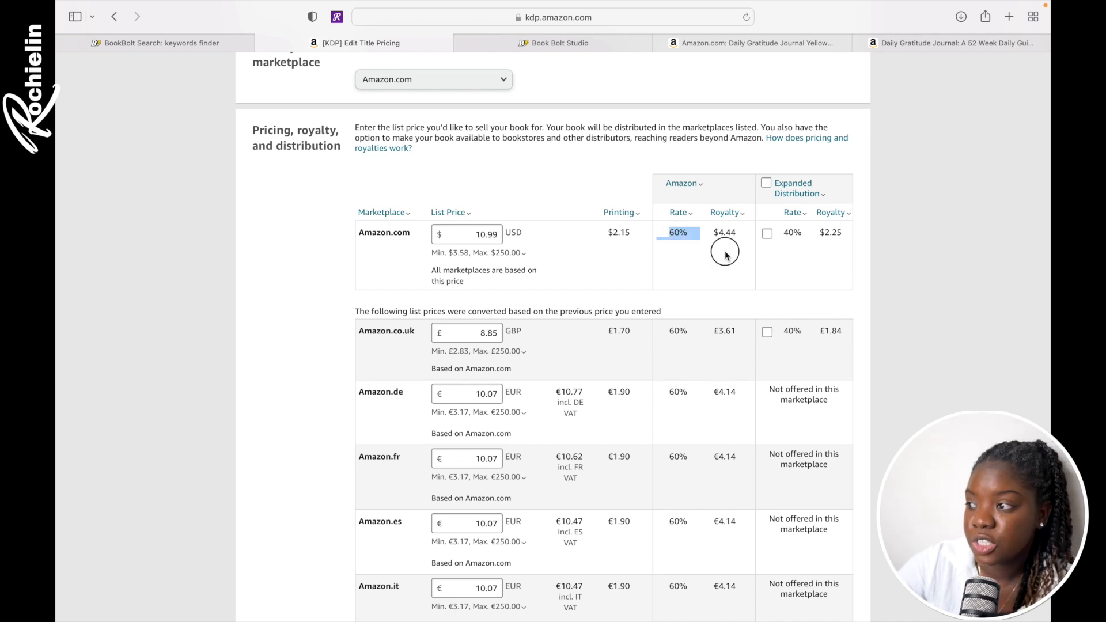
{"action": "left_click_drag", "start_coordinate": [716, 234], "coordinate": [741, 237]}
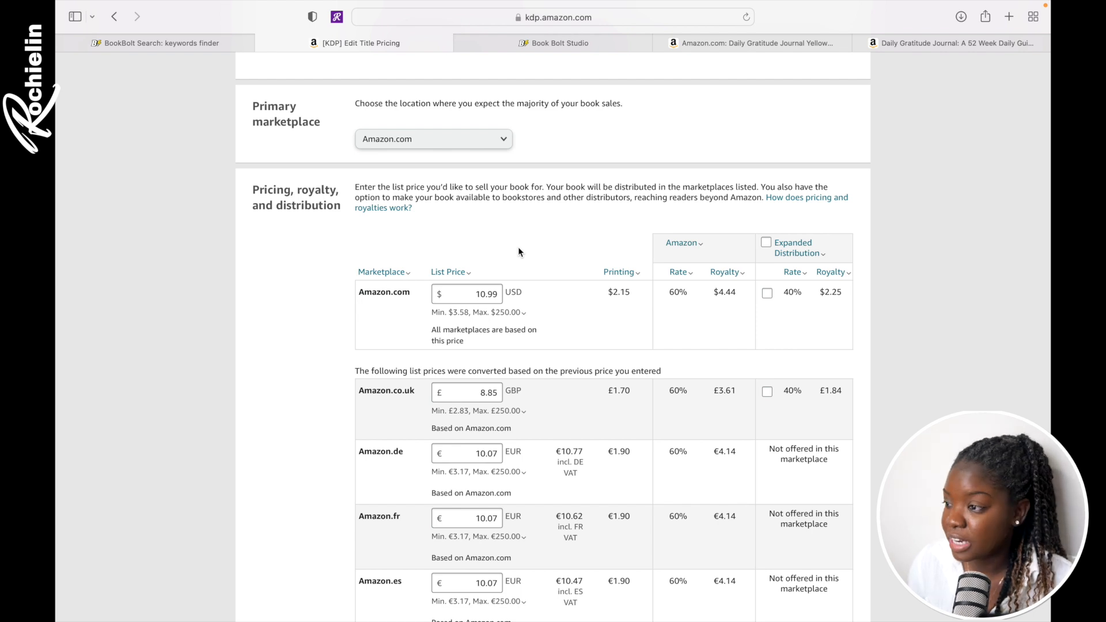
Review the terms and conditions and the book proof option, and publish the paperback book
{"action": "scroll", "coordinate": [518, 252], "scroll_direction": "down", "scroll_amount": 15}
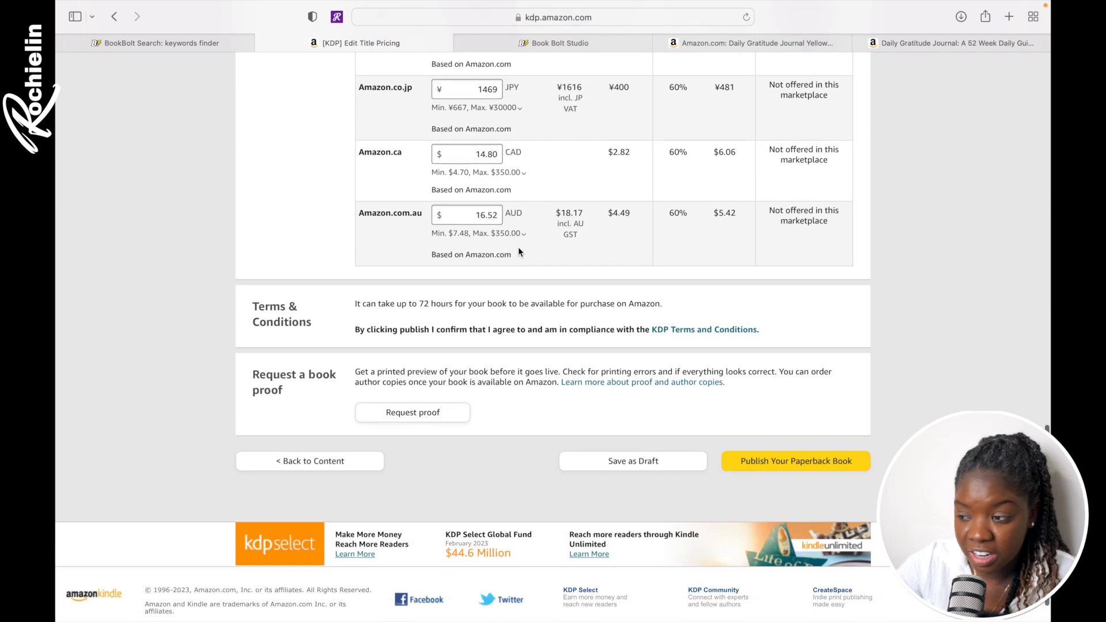
{"action": "scroll", "coordinate": [519, 252], "scroll_direction": "down", "scroll_amount": 1}
{"action": "left_click_drag", "start_coordinate": [355, 296], "coordinate": [512, 309]}
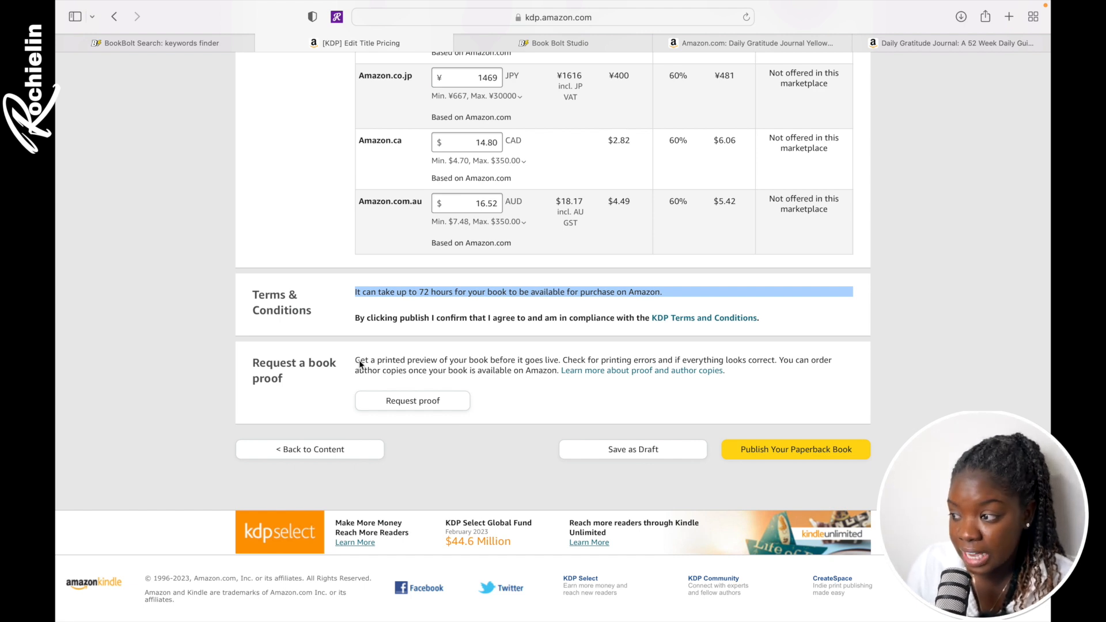
{"action": "scroll", "coordinate": [527, 409], "scroll_direction": "down", "scroll_amount": 1}
{"action": "left_click", "coordinate": [527, 409]}
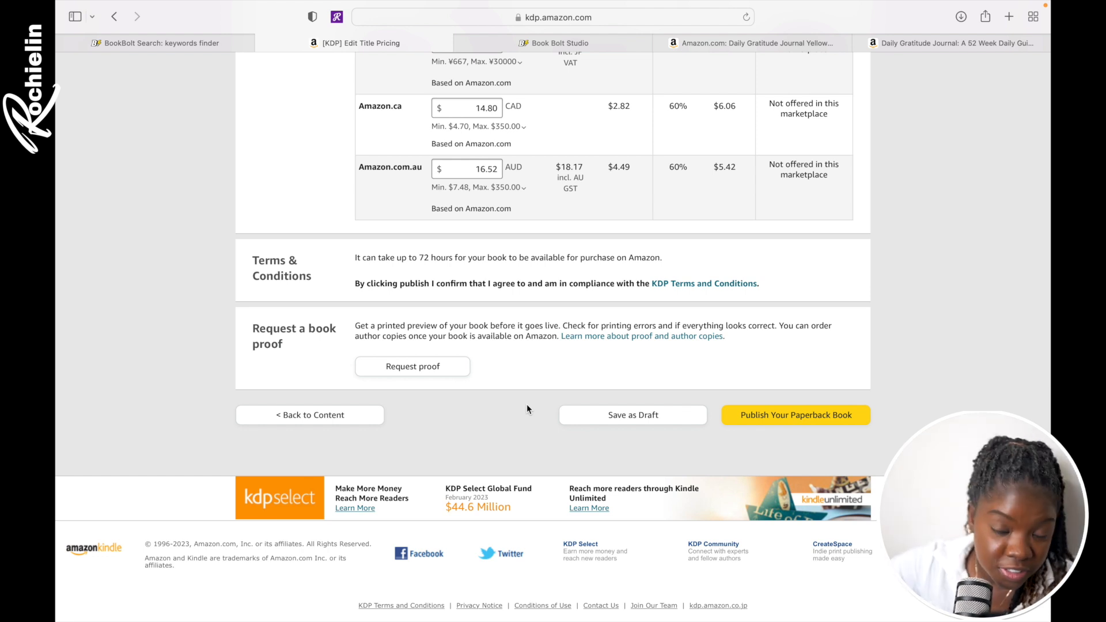
{"action": "left_click", "coordinate": [765, 418]}
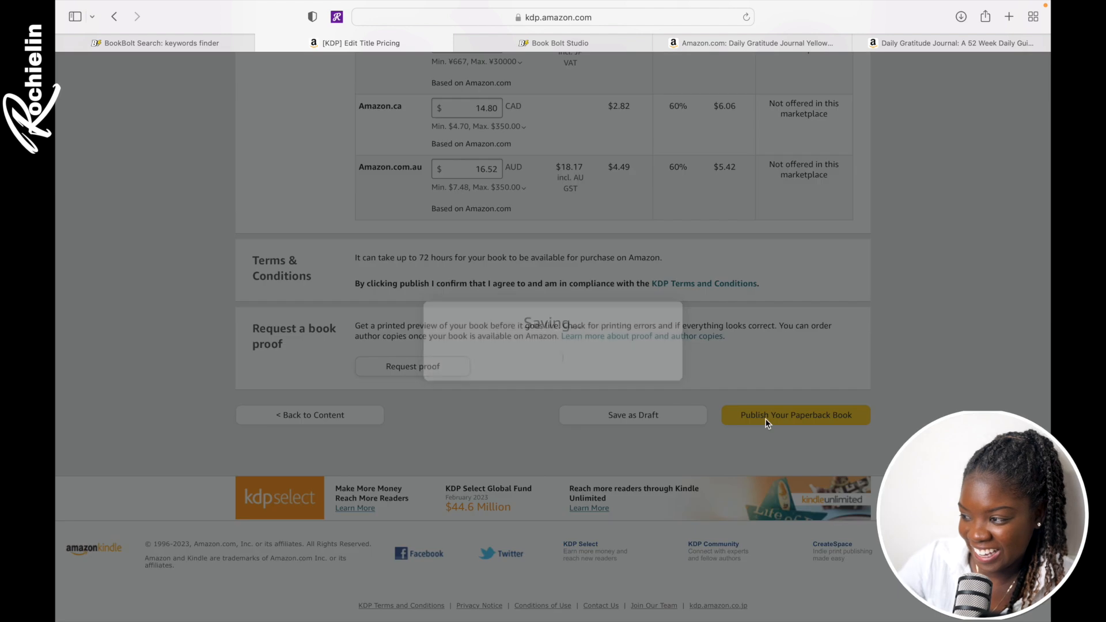